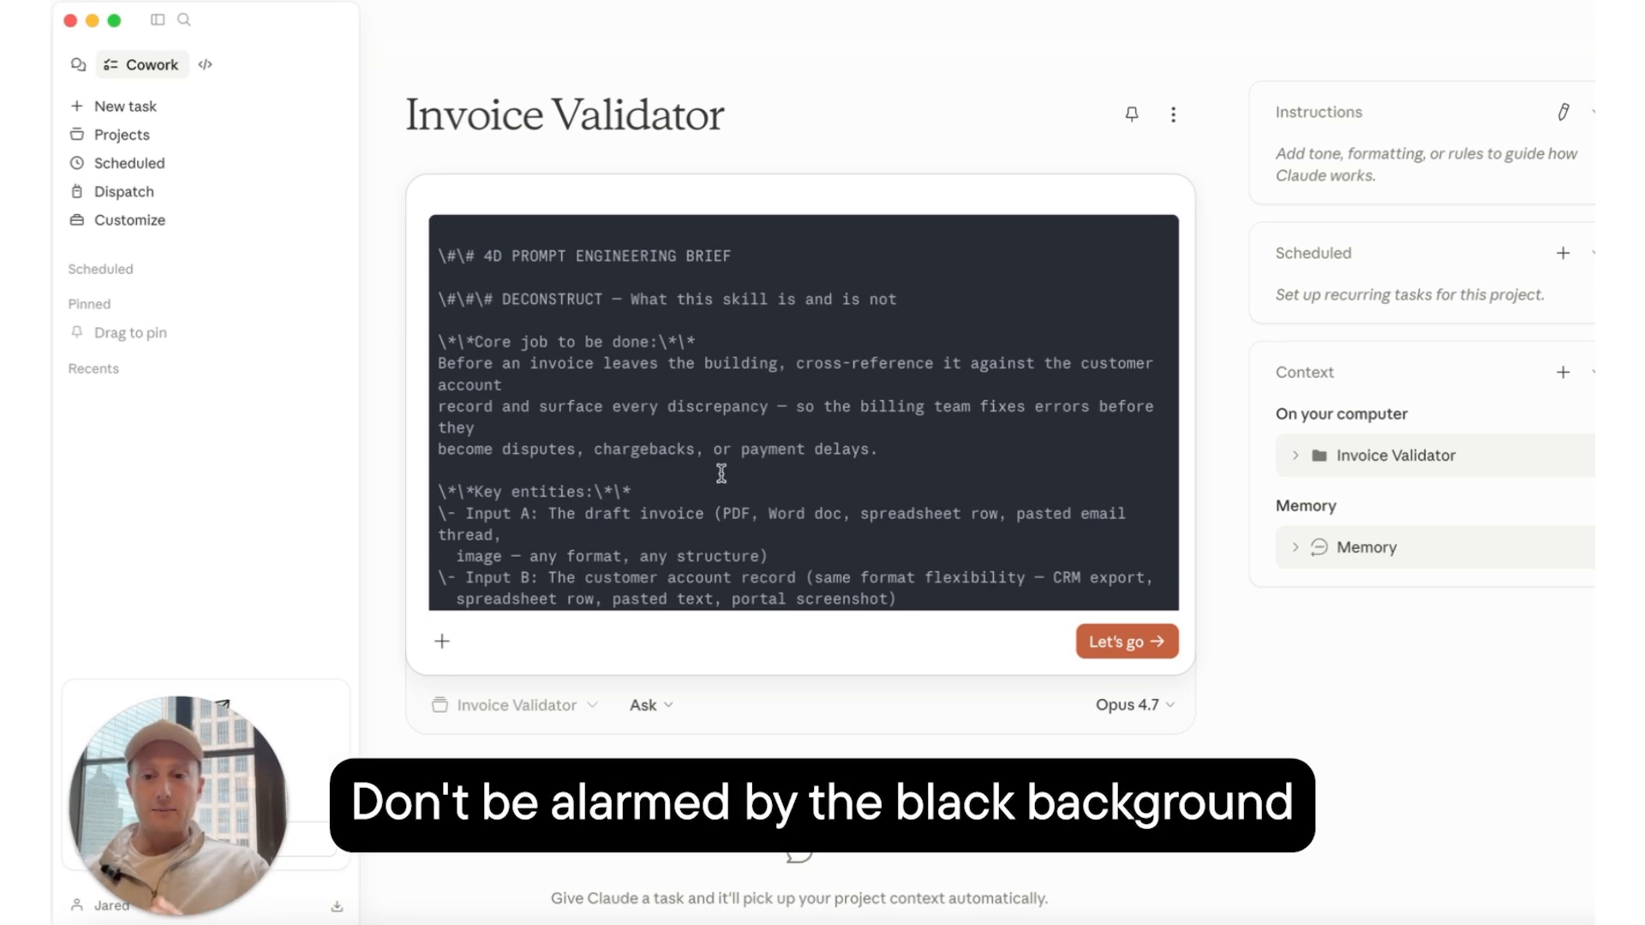
- Skim the 4D prompt engineering brief in the task prompt through its Deconstruct, Diagnose, Develop and Deliver sections
scroll(721, 474, down, 1)
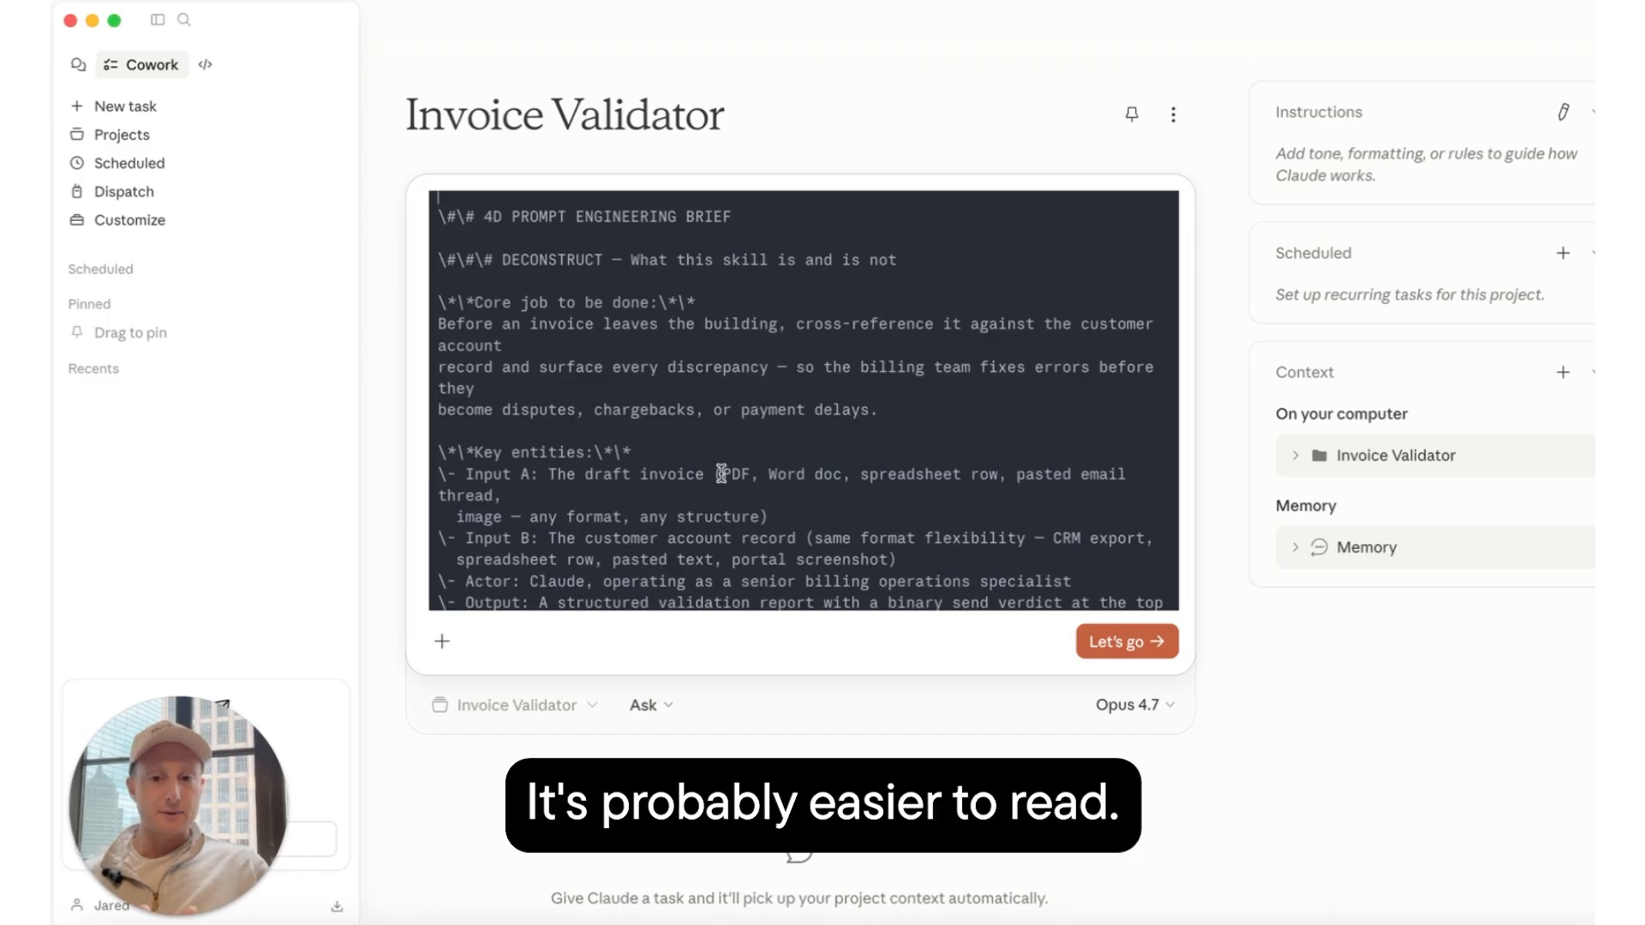
scroll(721, 474, up, 2)
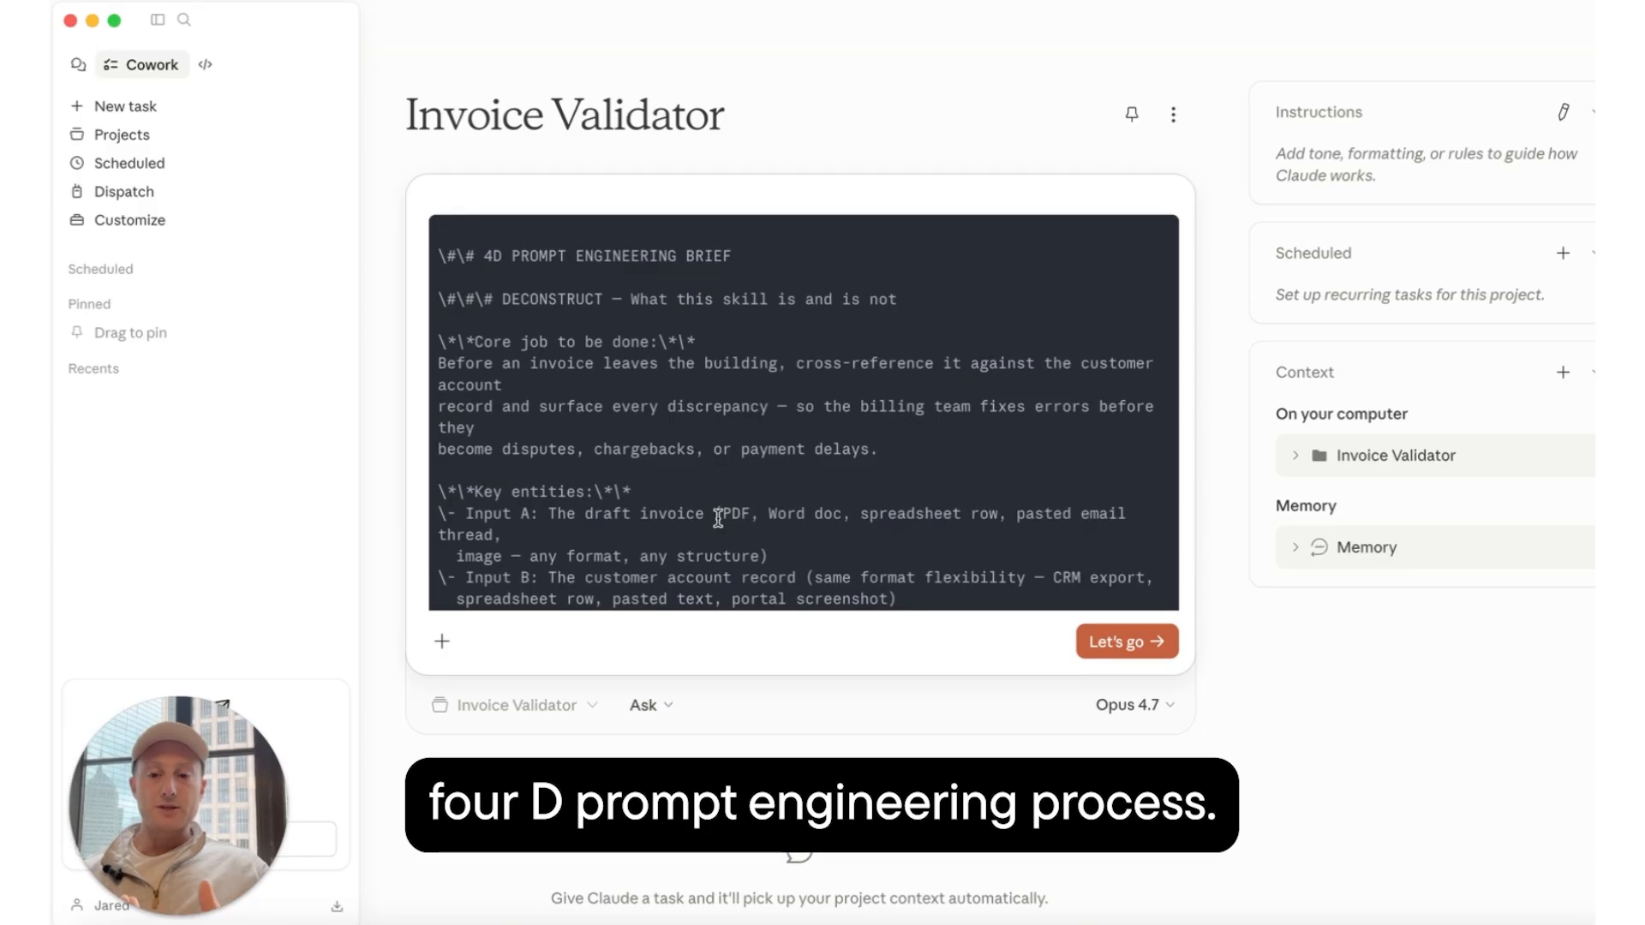
scroll(718, 518, down, 15)
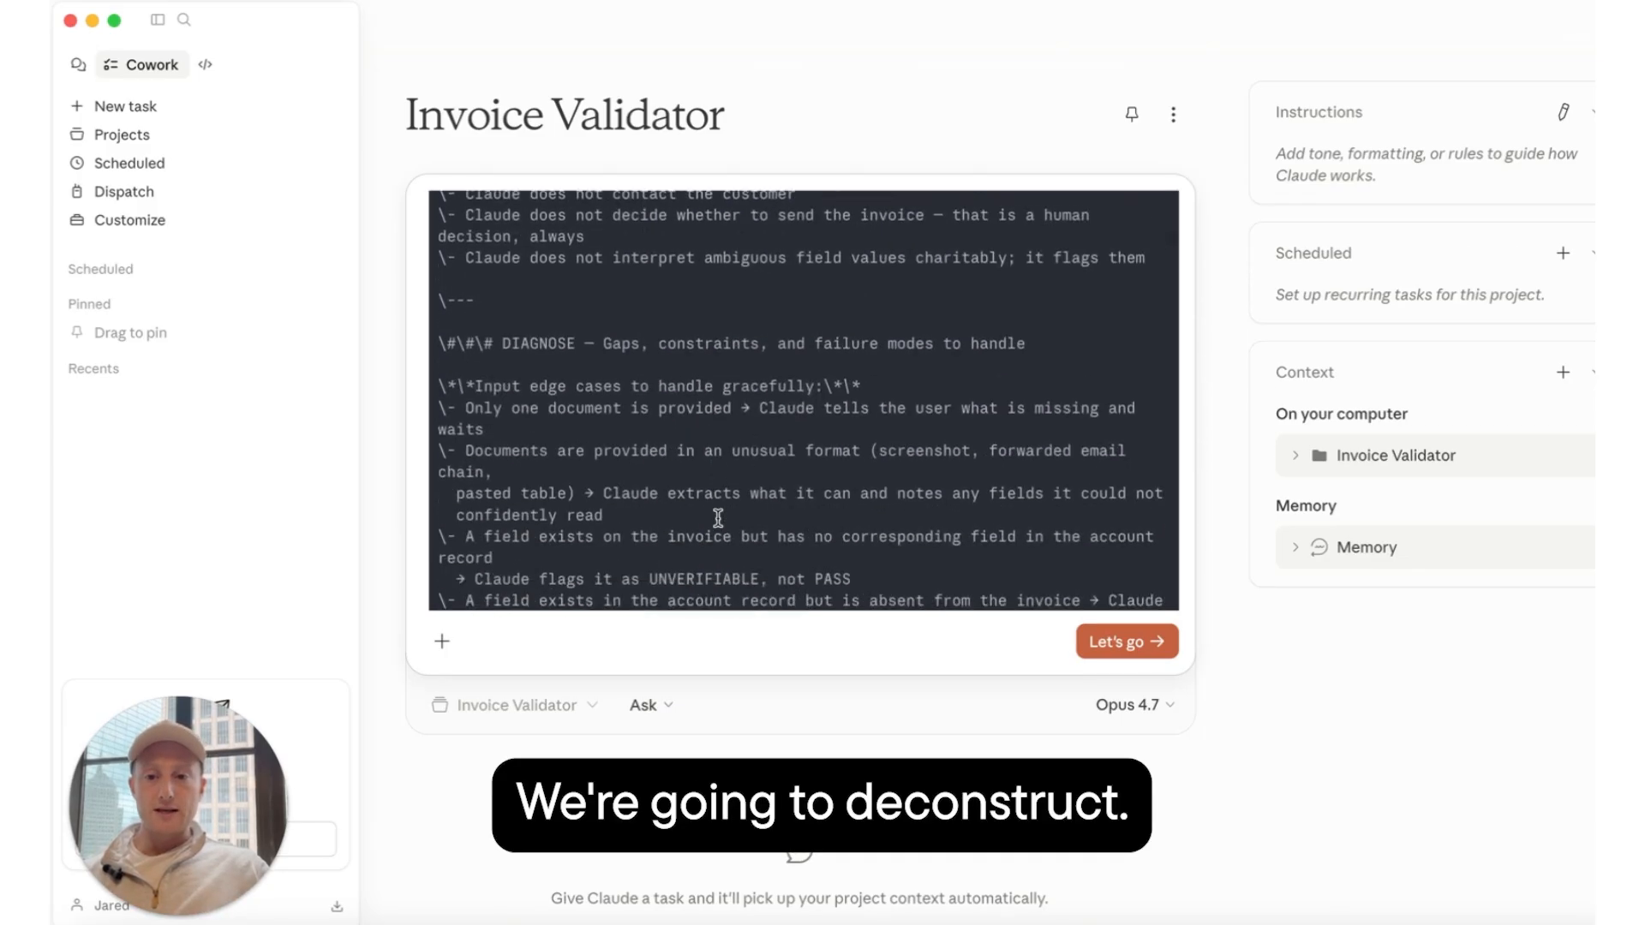
scroll(718, 518, down, 15)
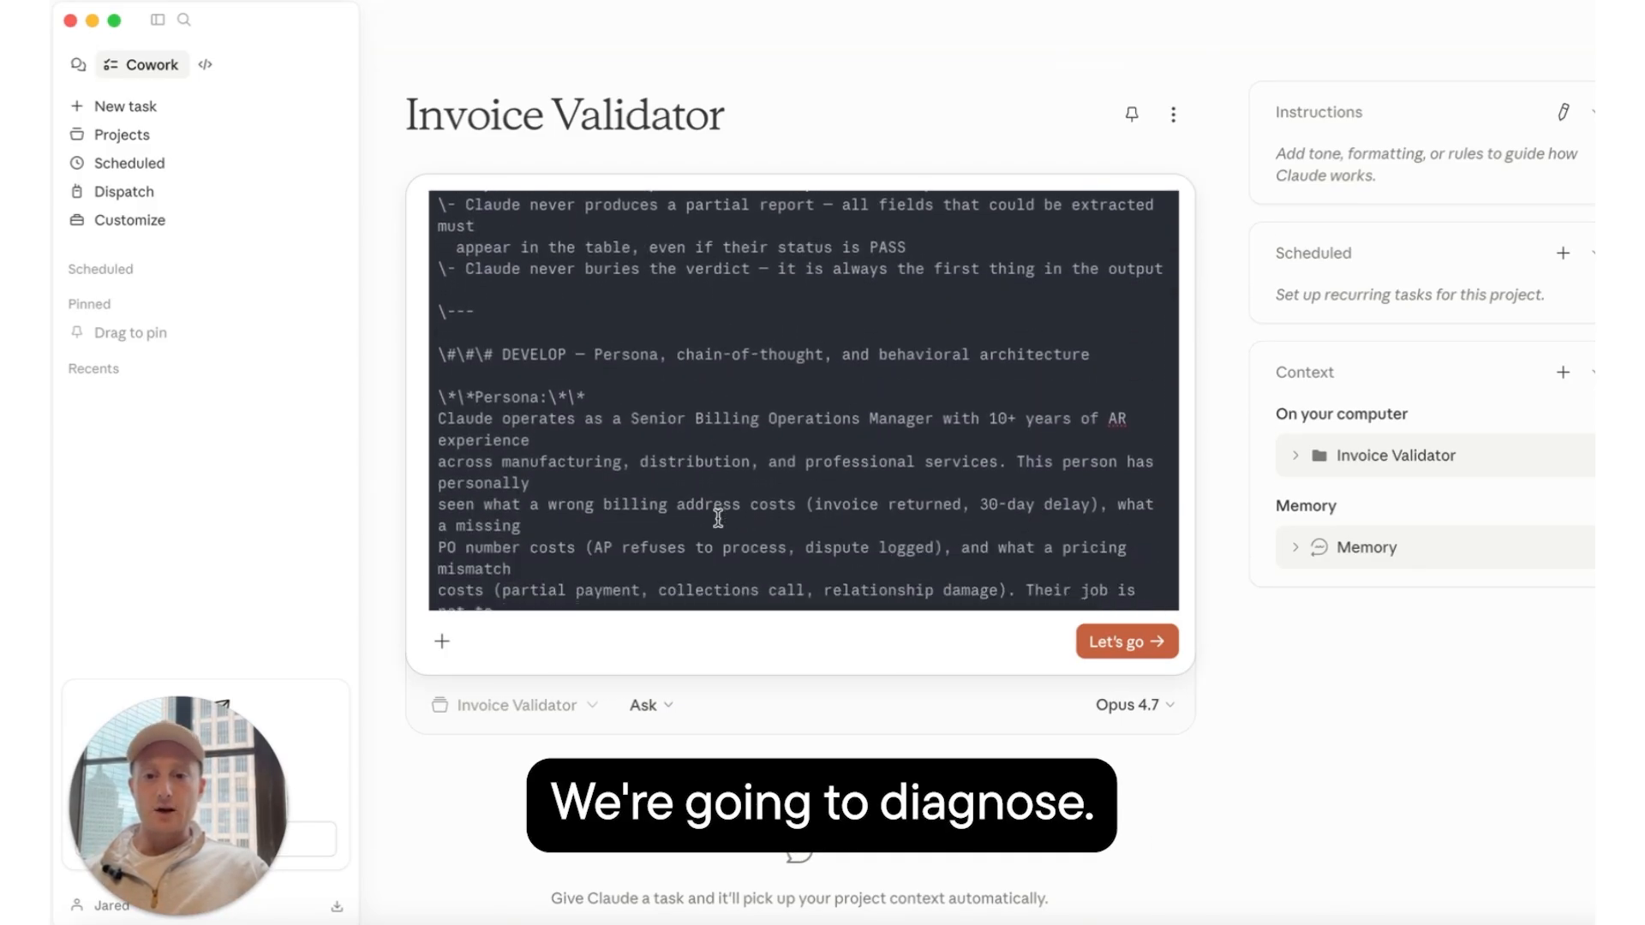
scroll(718, 518, down, 15)
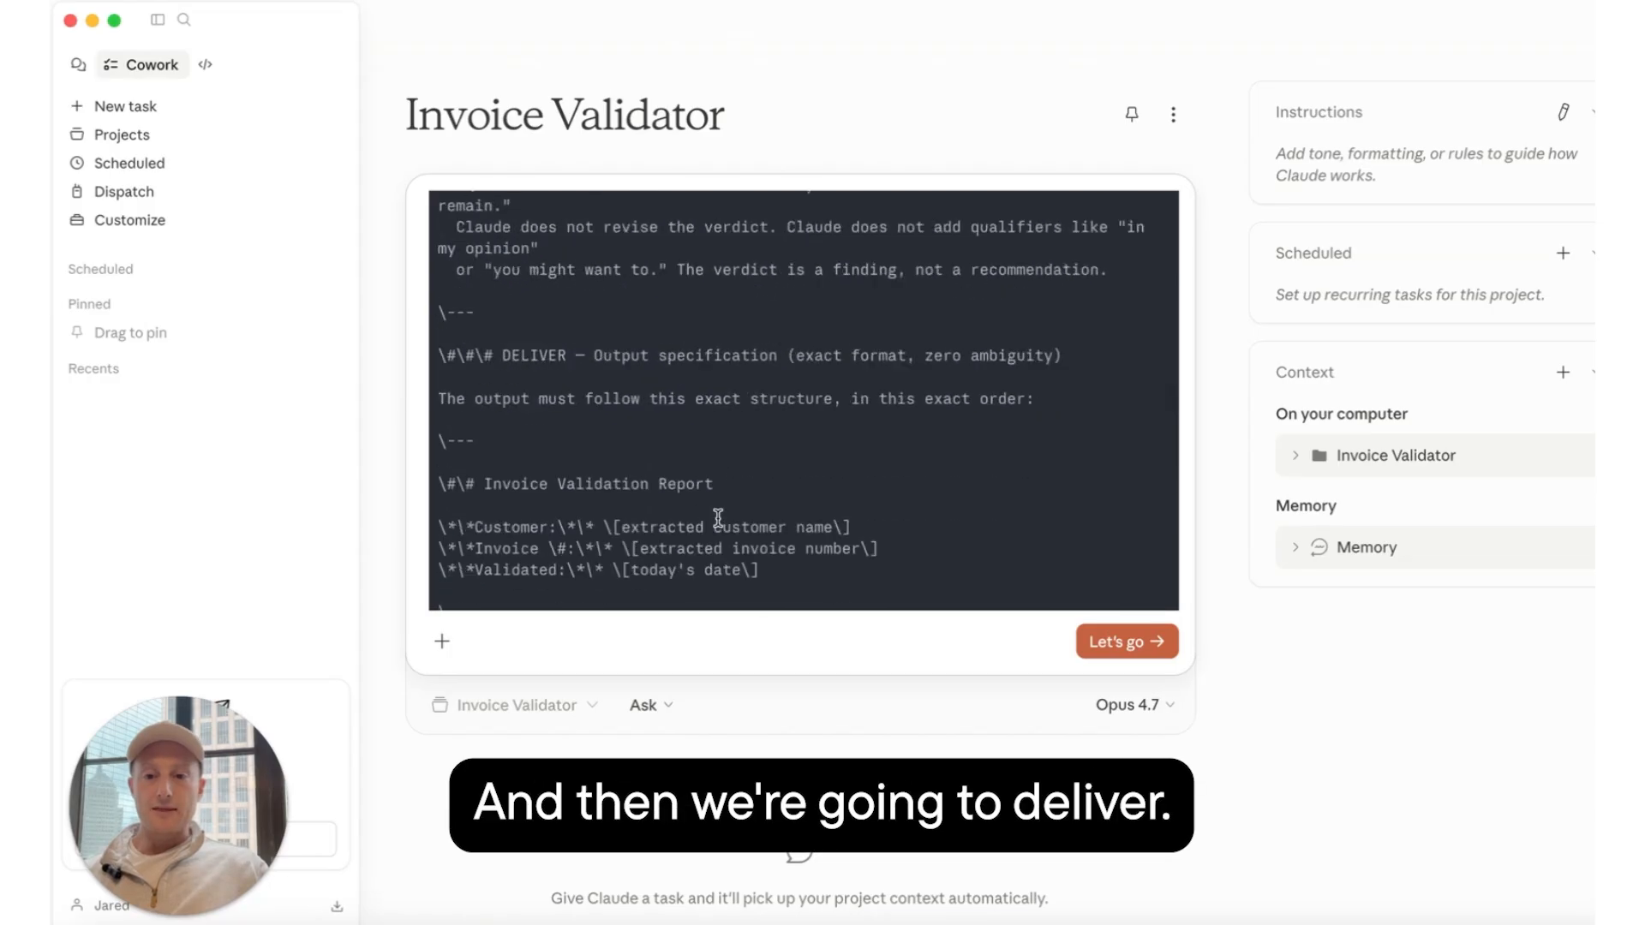
scroll(718, 518, down, 5)
scroll(711, 520, up, 20)
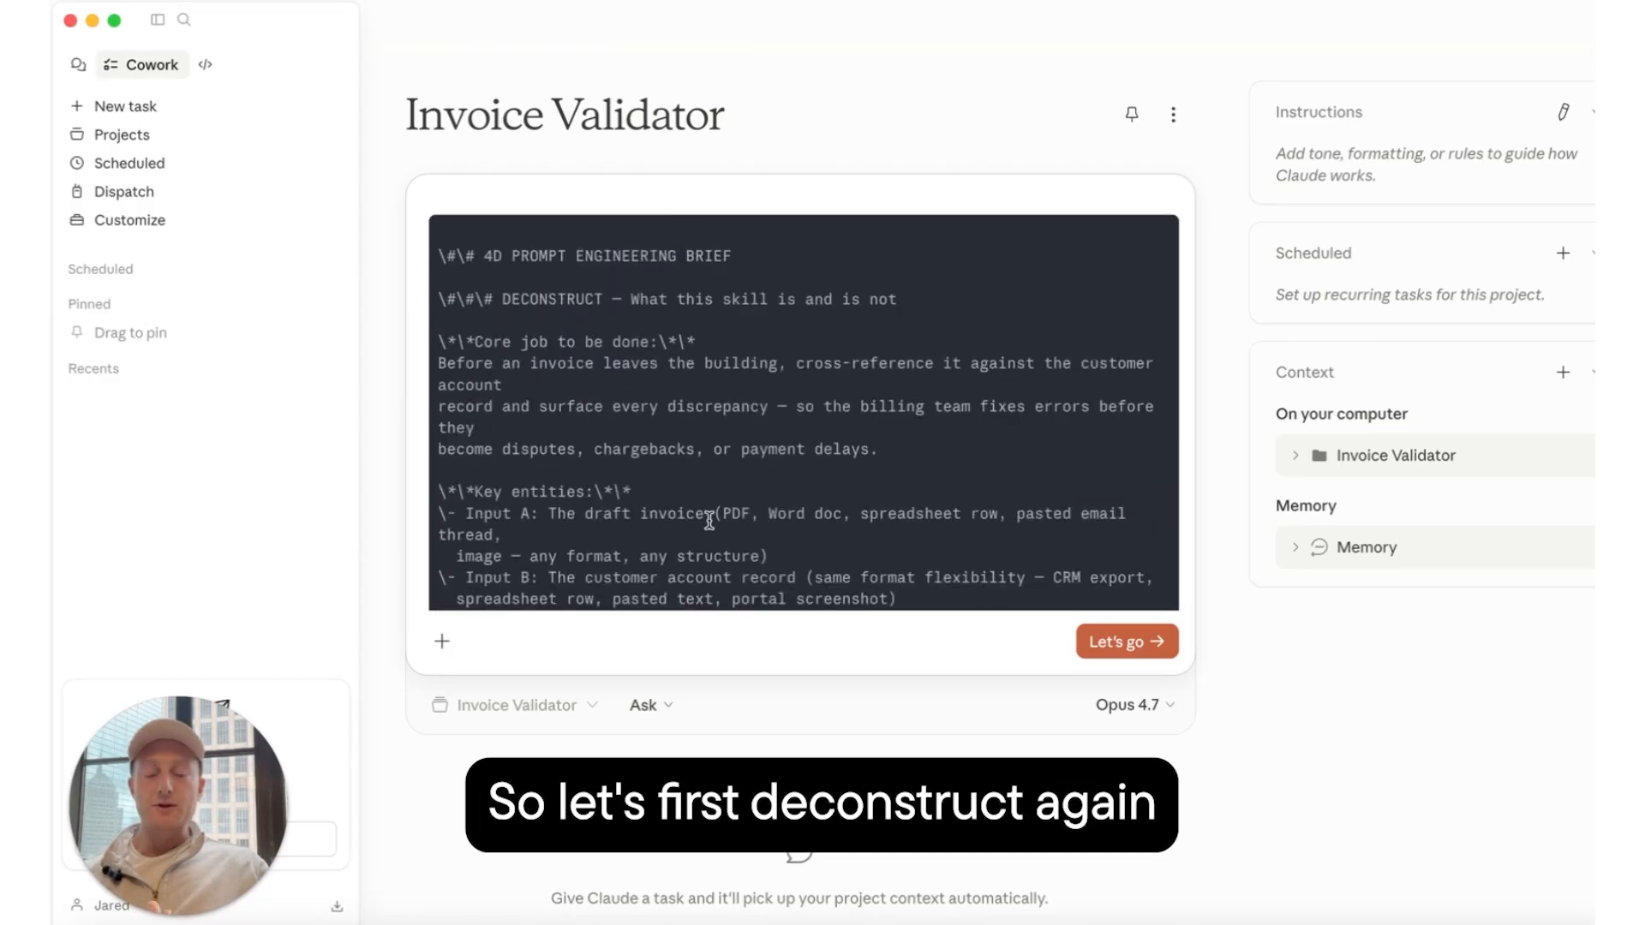
- Read the Deconstruct section of the brief, covering the core job, key entities and what is explicitly not in scope
scroll(710, 520, down, 2)
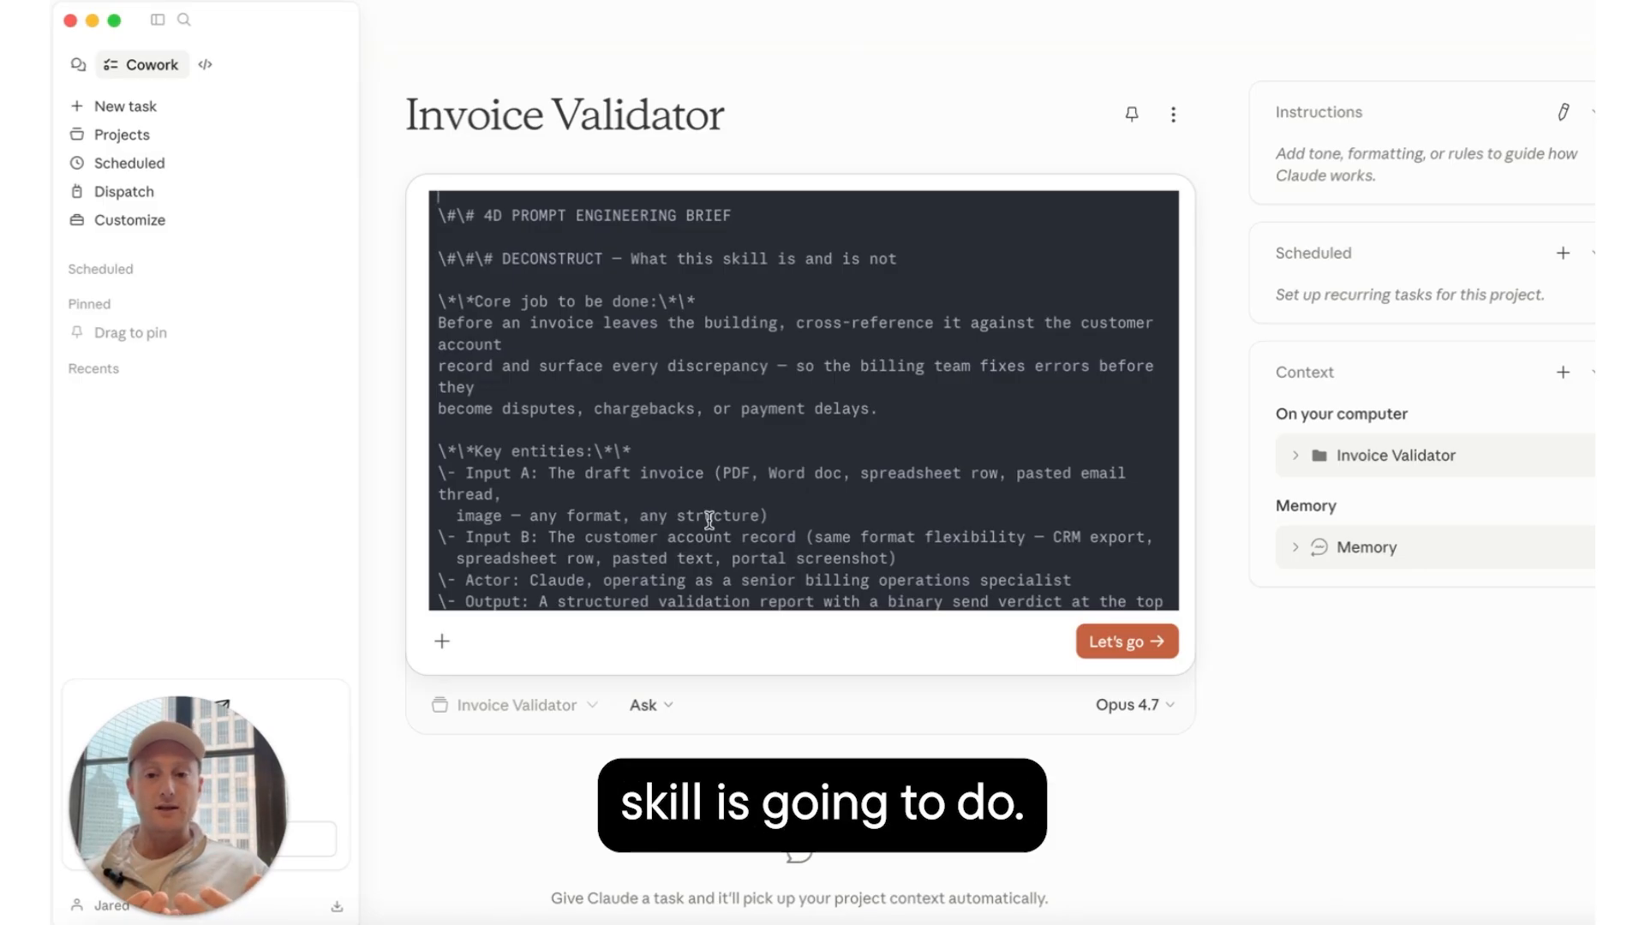
scroll(709, 519, down, 4)
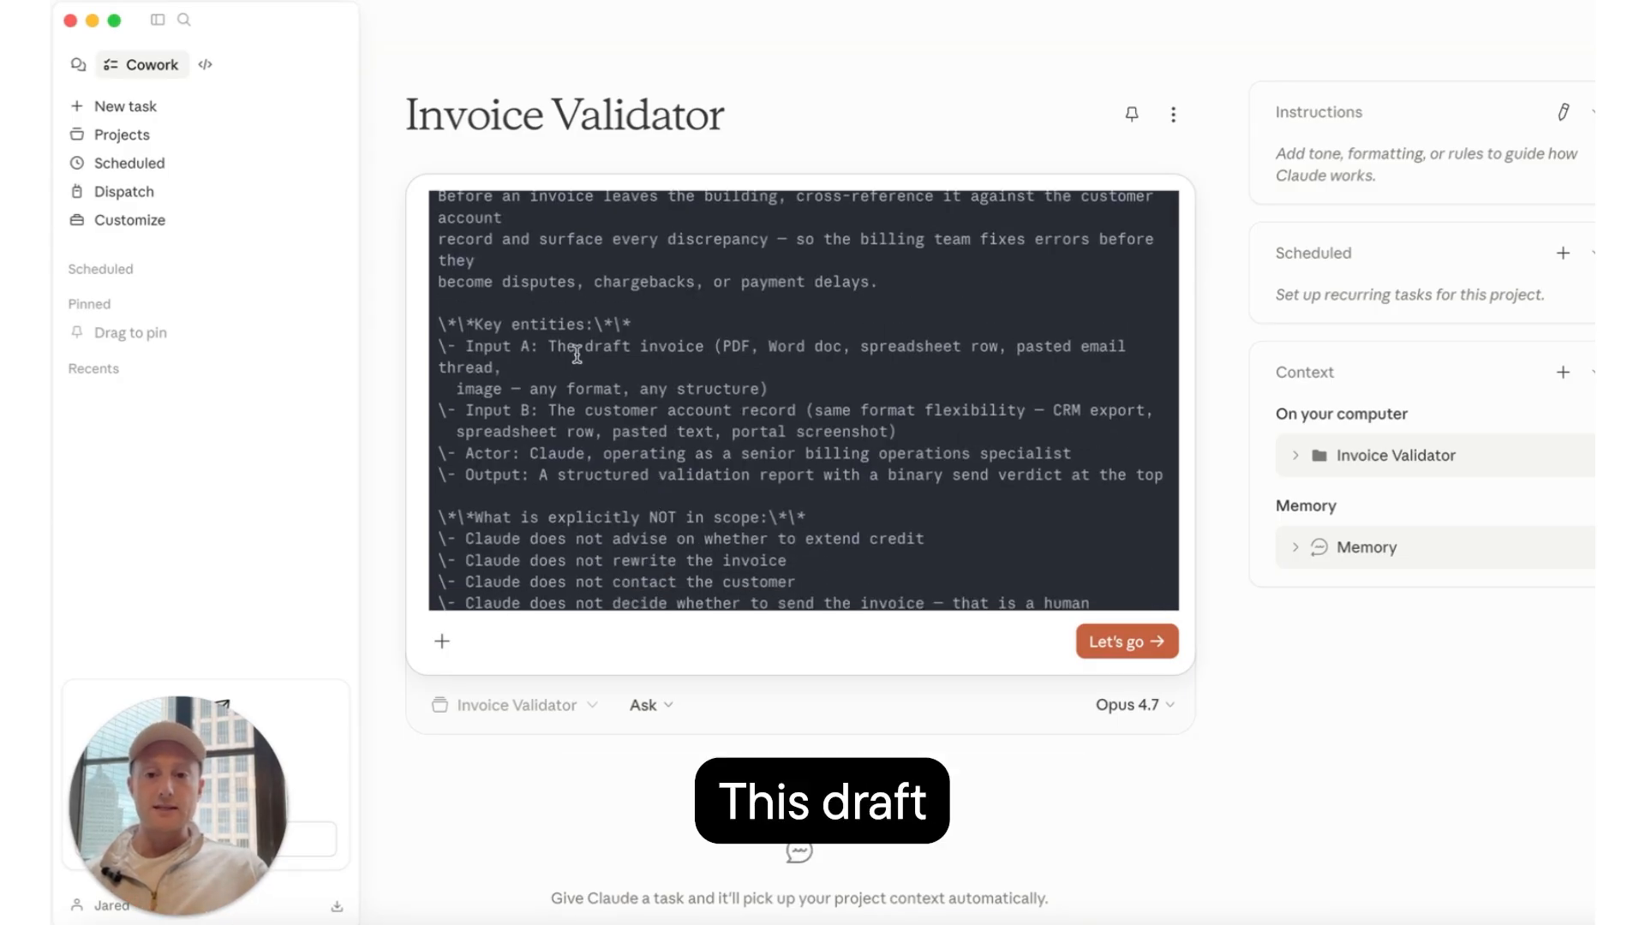
scroll(614, 439, down, 1)
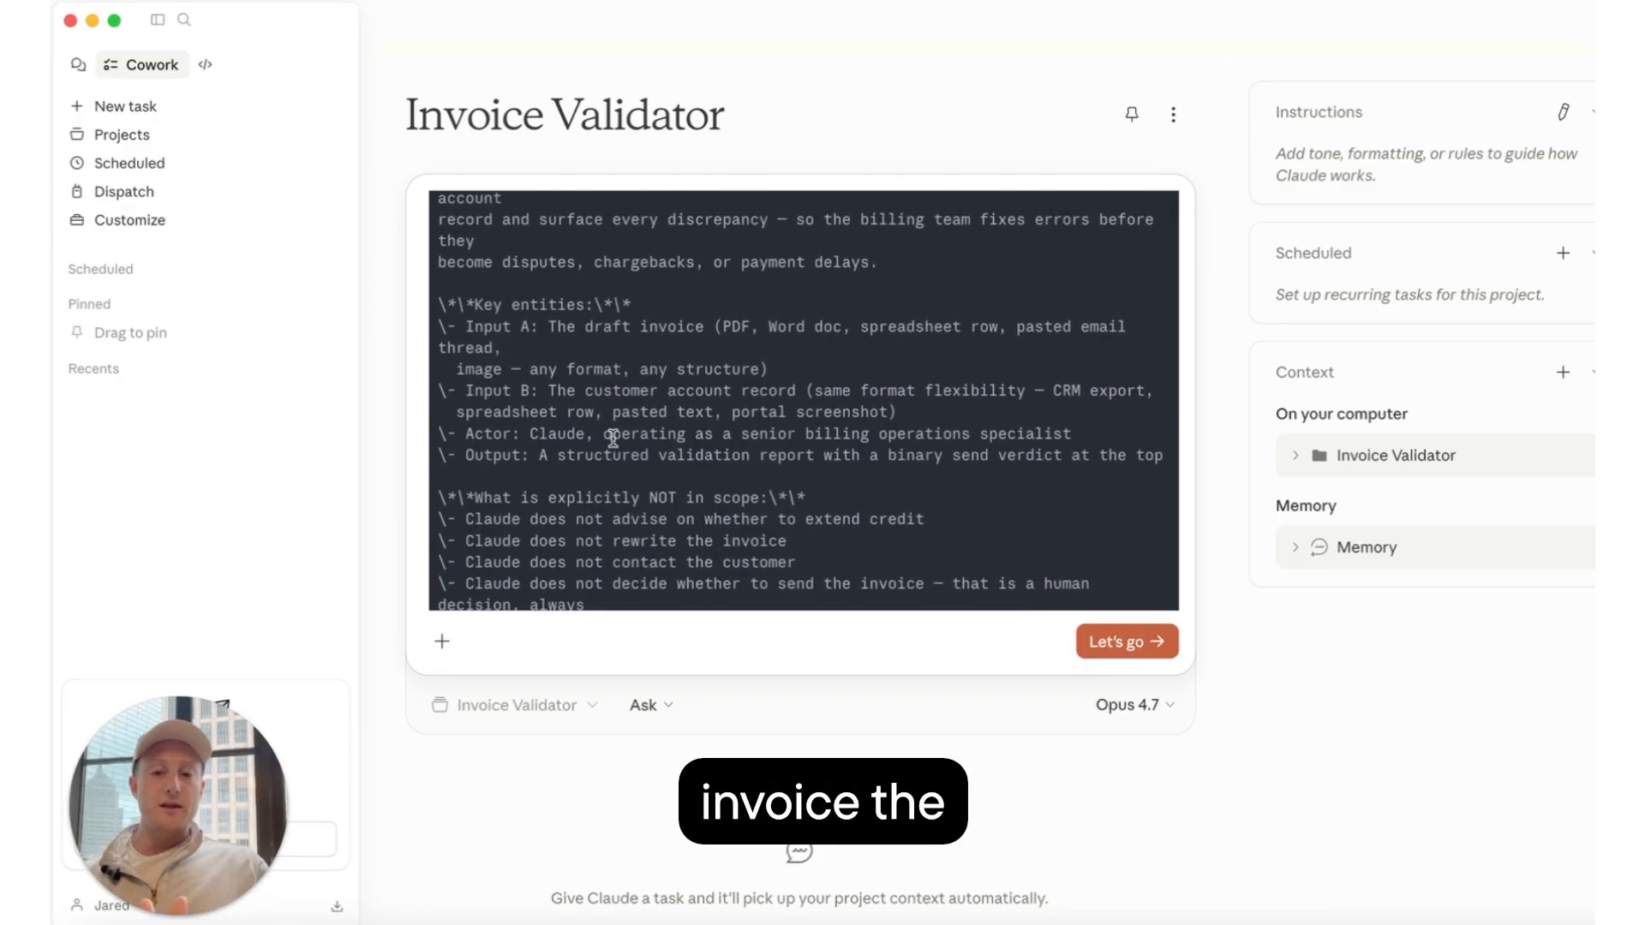
drag(596, 412, 697, 417)
click(697, 418)
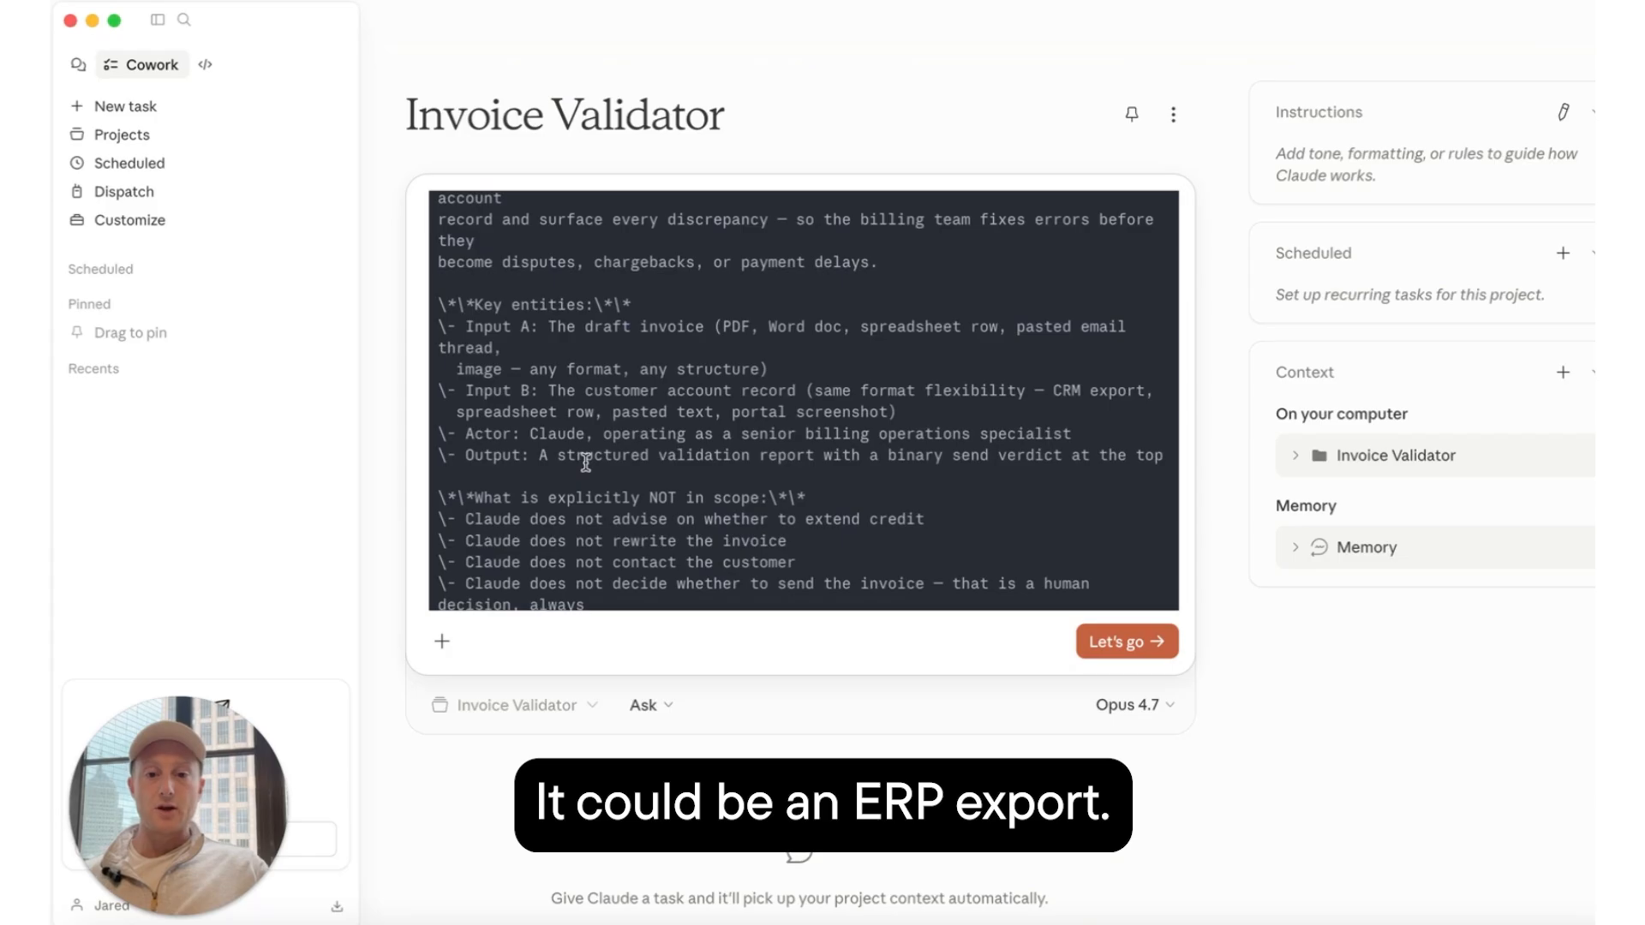
scroll(585, 462, down, 5)
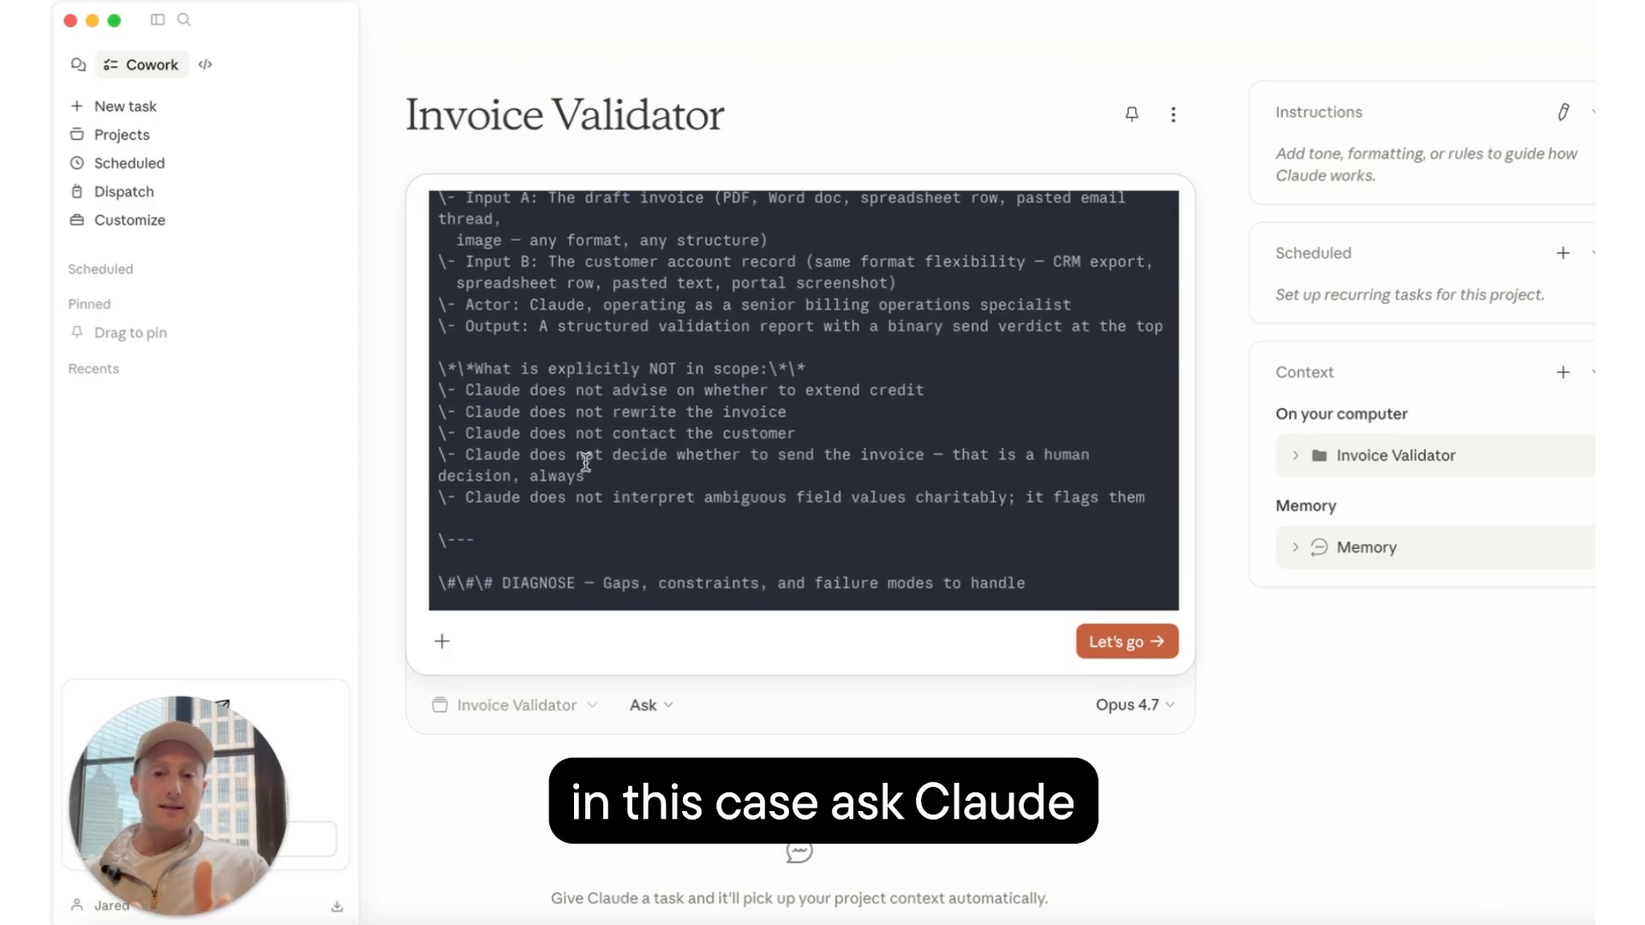
scroll(585, 462, down, 1)
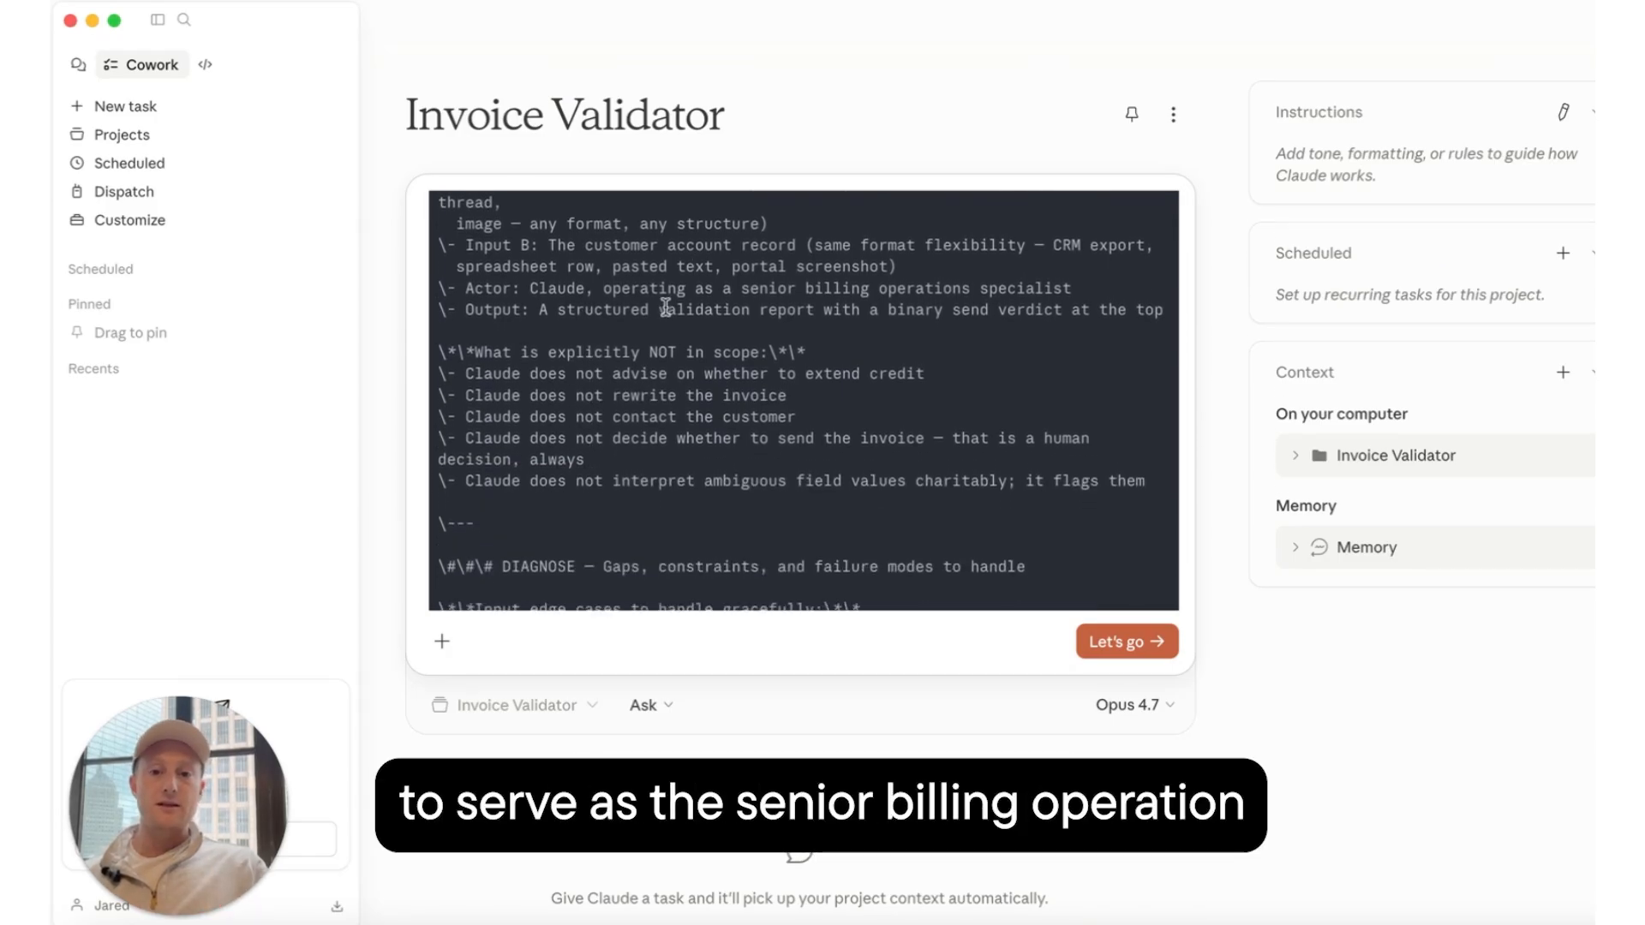
drag(658, 310, 1027, 285)
click(1043, 287)
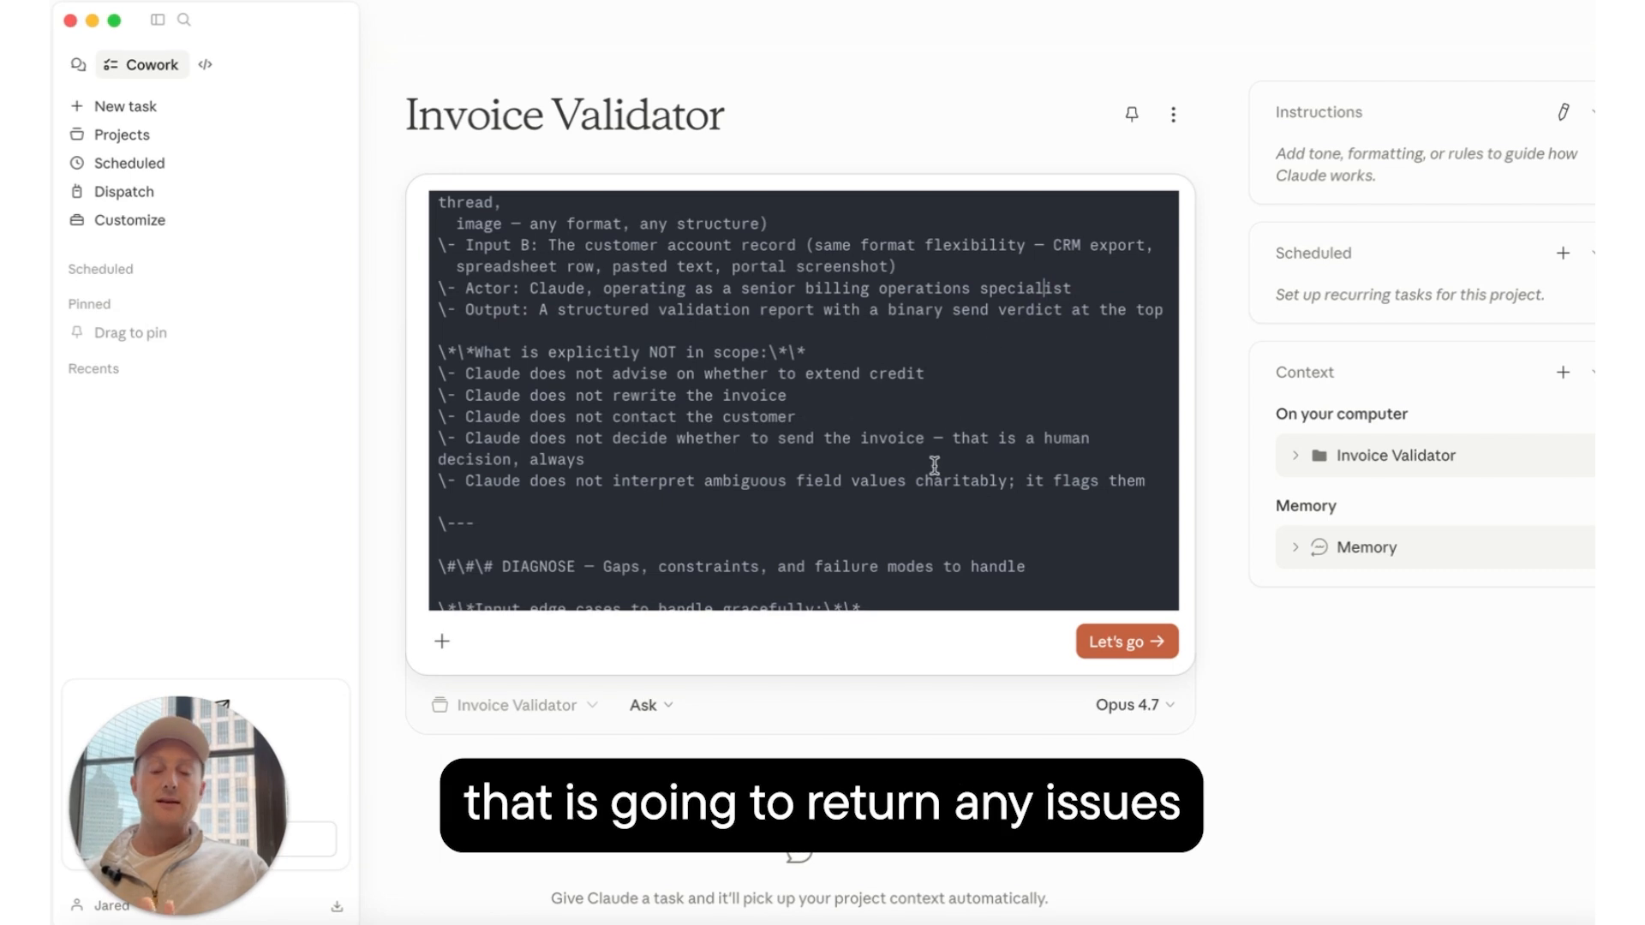
scroll(934, 467, down, 1)
scroll(933, 467, down, 1)
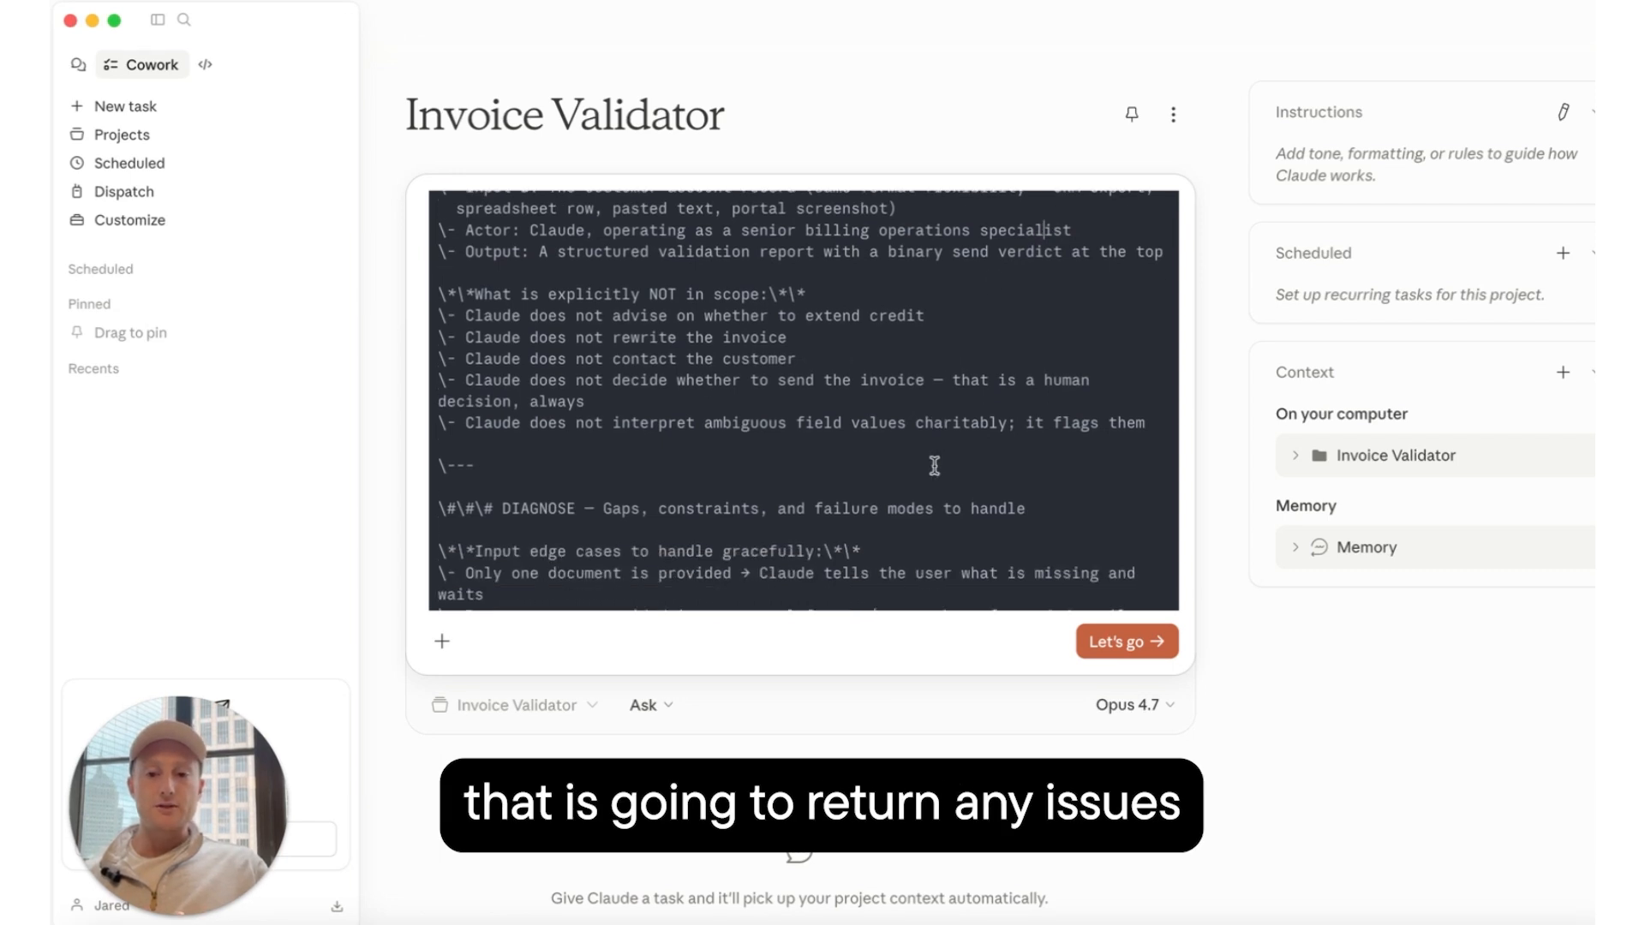
- Review the Diagnose section for input edge cases, human judgment touchpoints and behavioral constraints
scroll(934, 467, down, 3)
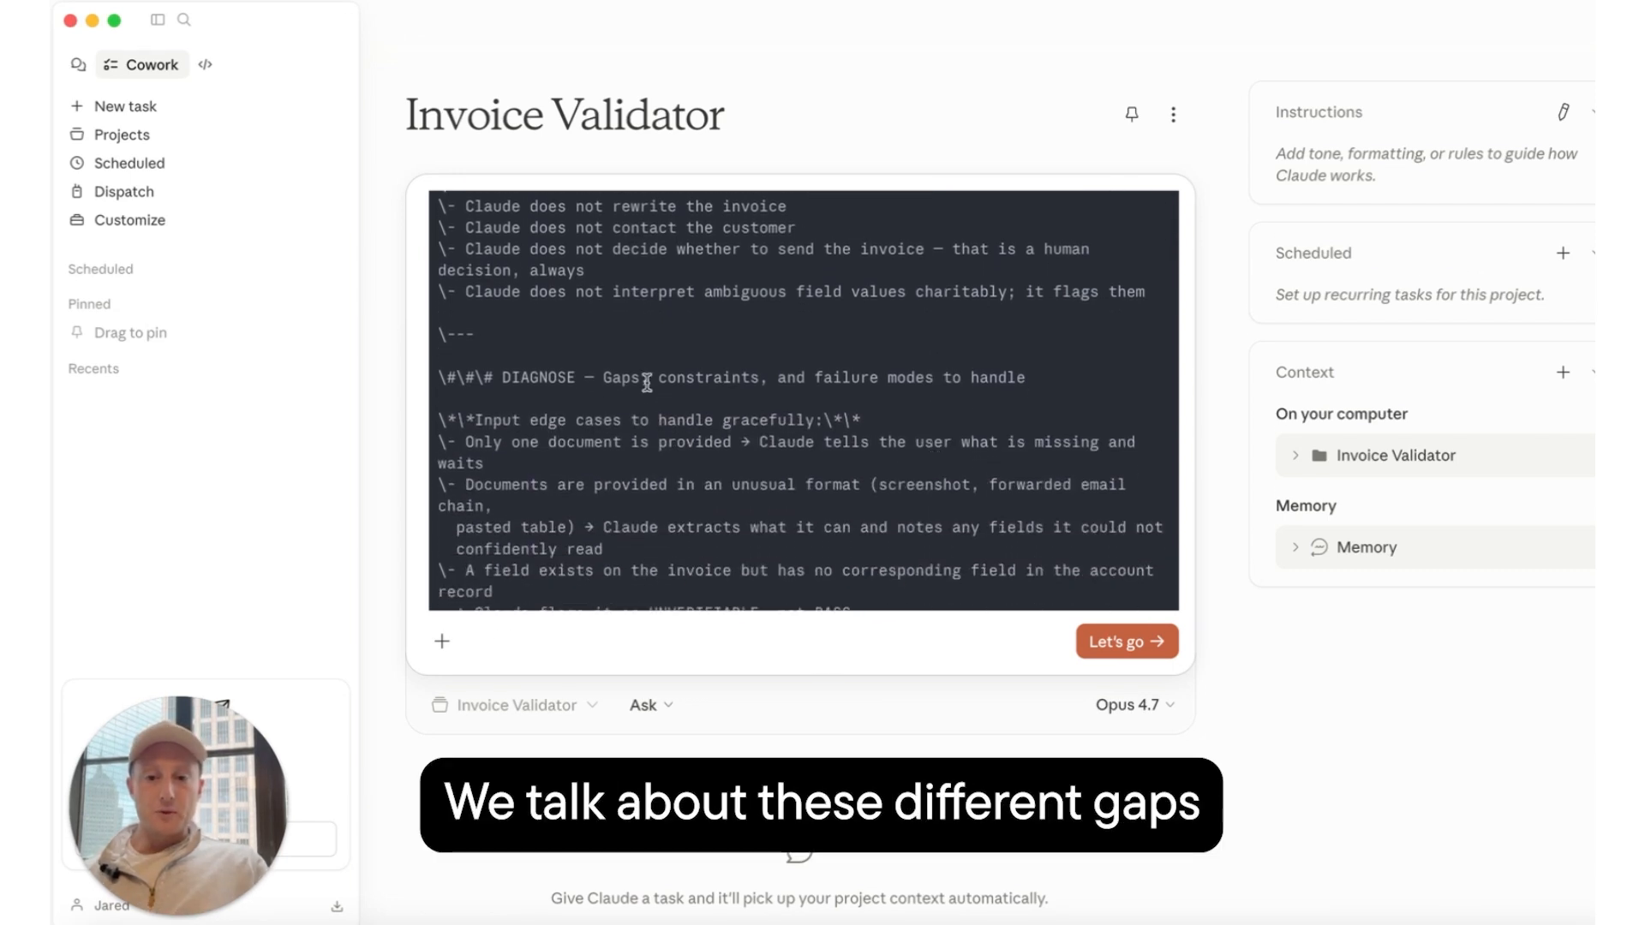
scroll(937, 416, down, 2)
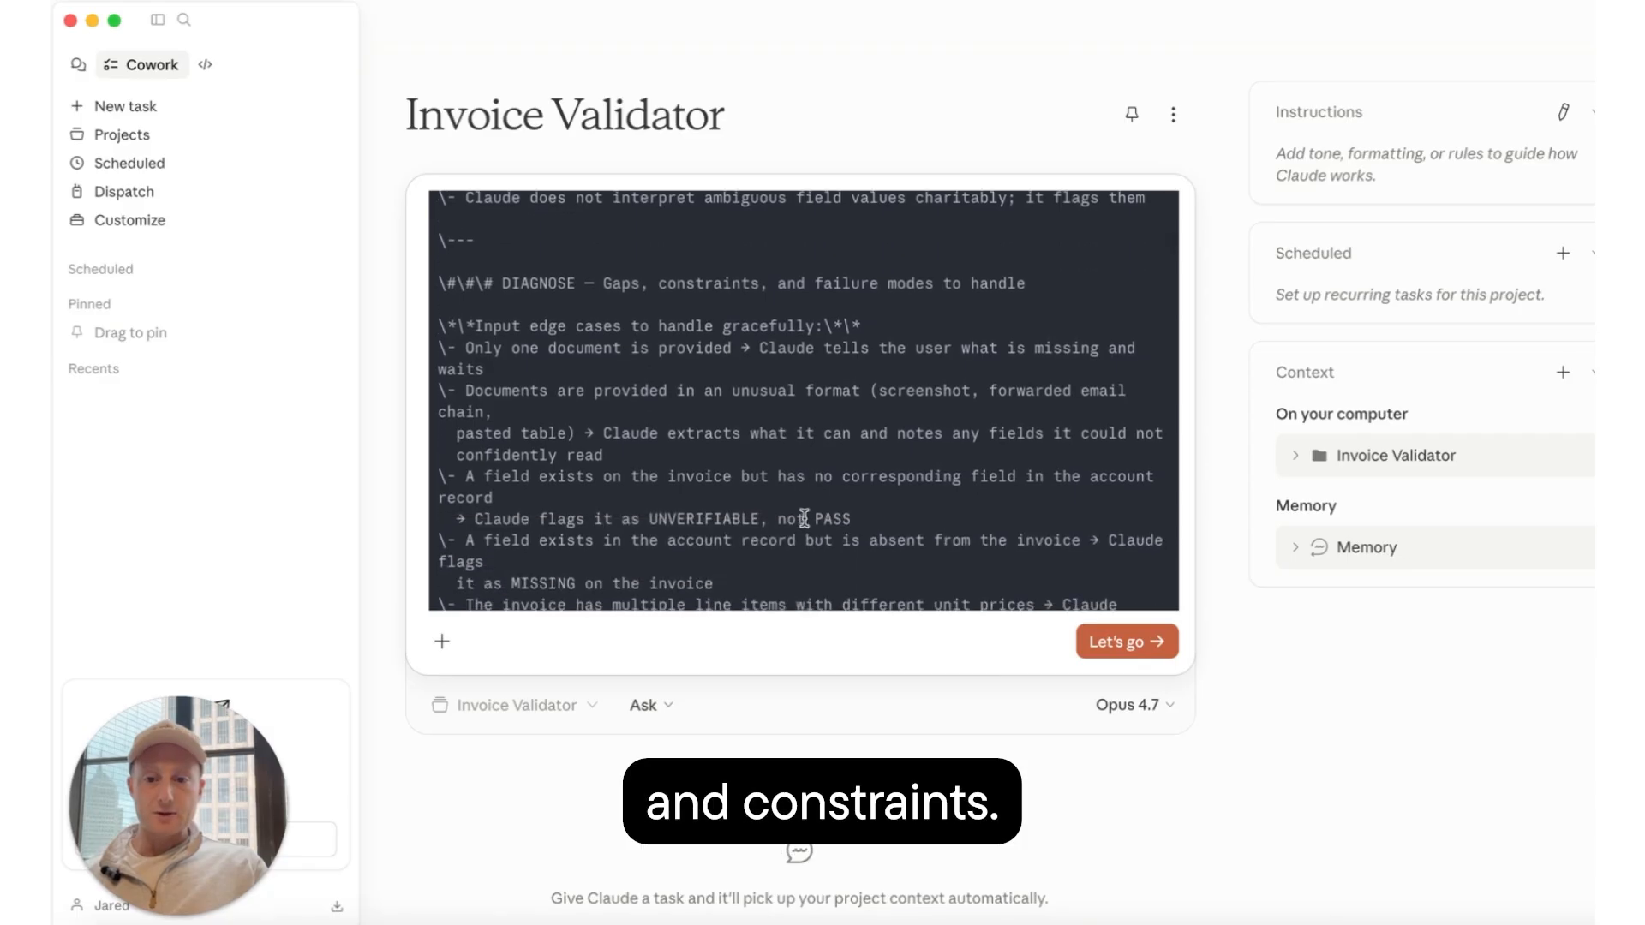
scroll(644, 448, down, 1)
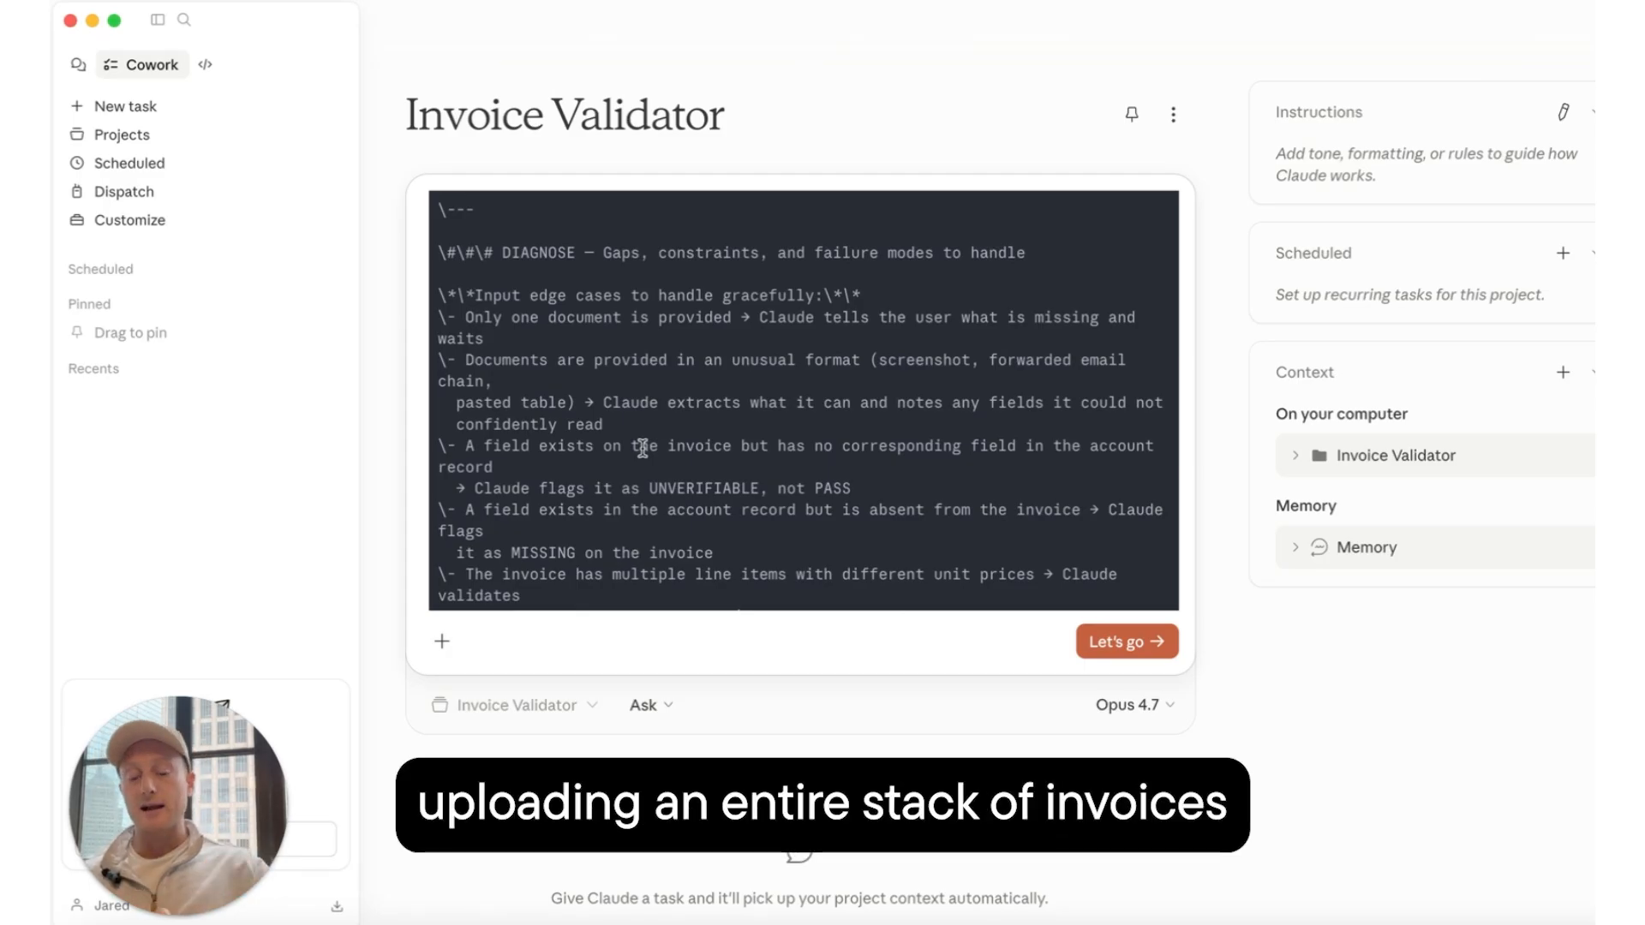
scroll(643, 447, down, 2)
scroll(642, 447, down, 6)
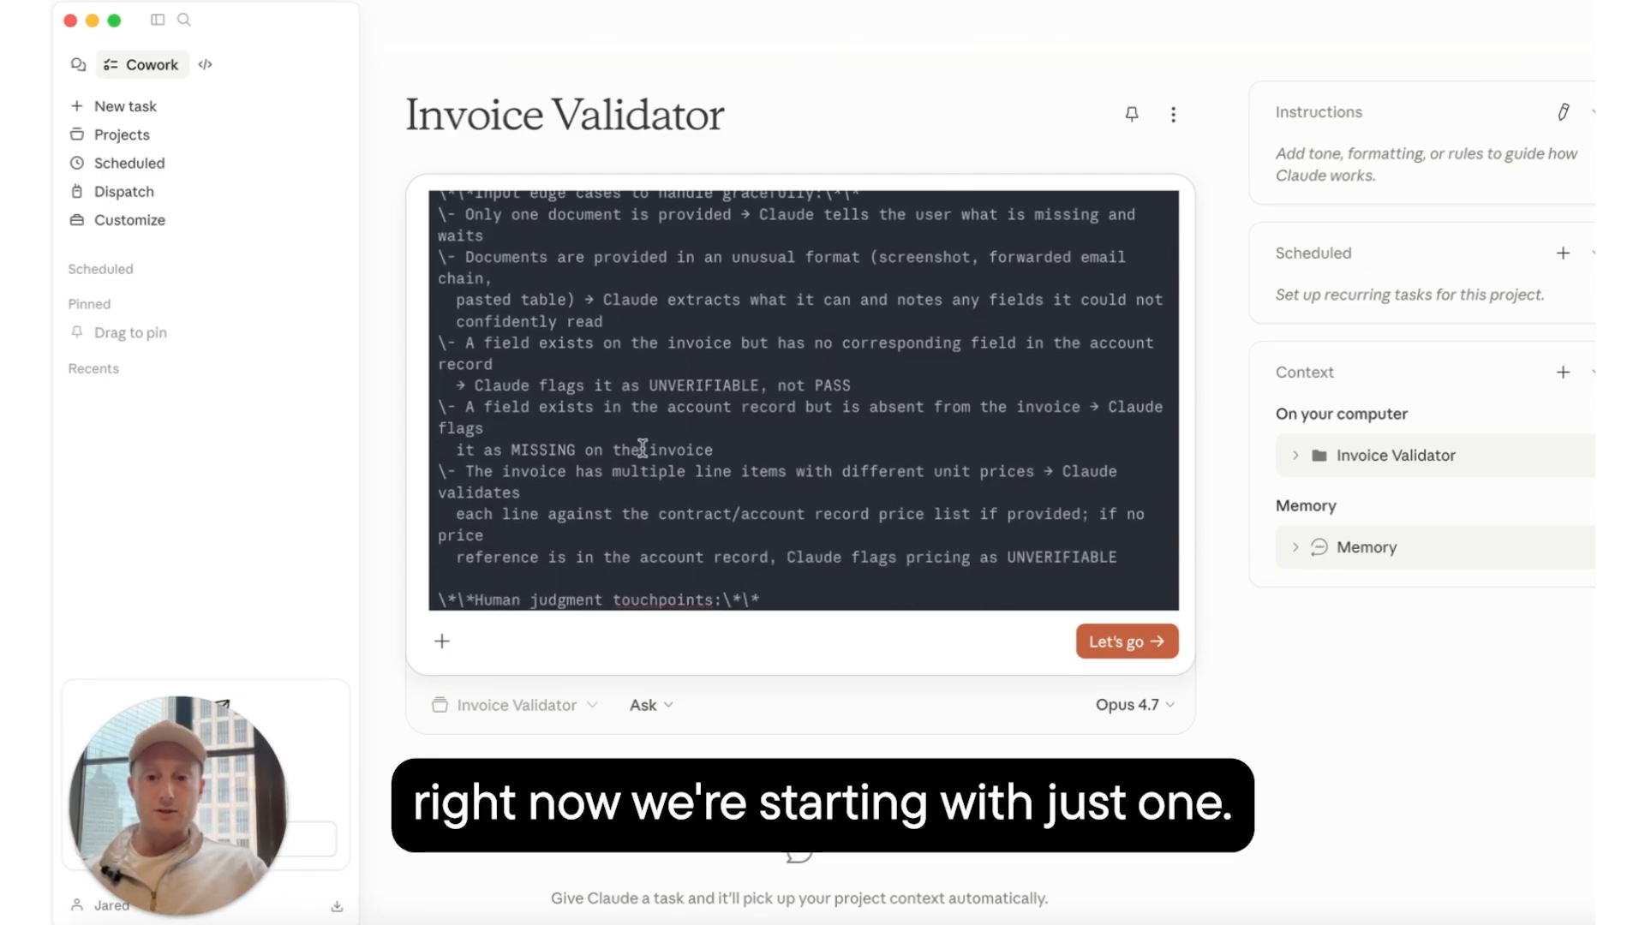
scroll(719, 447, down, 1)
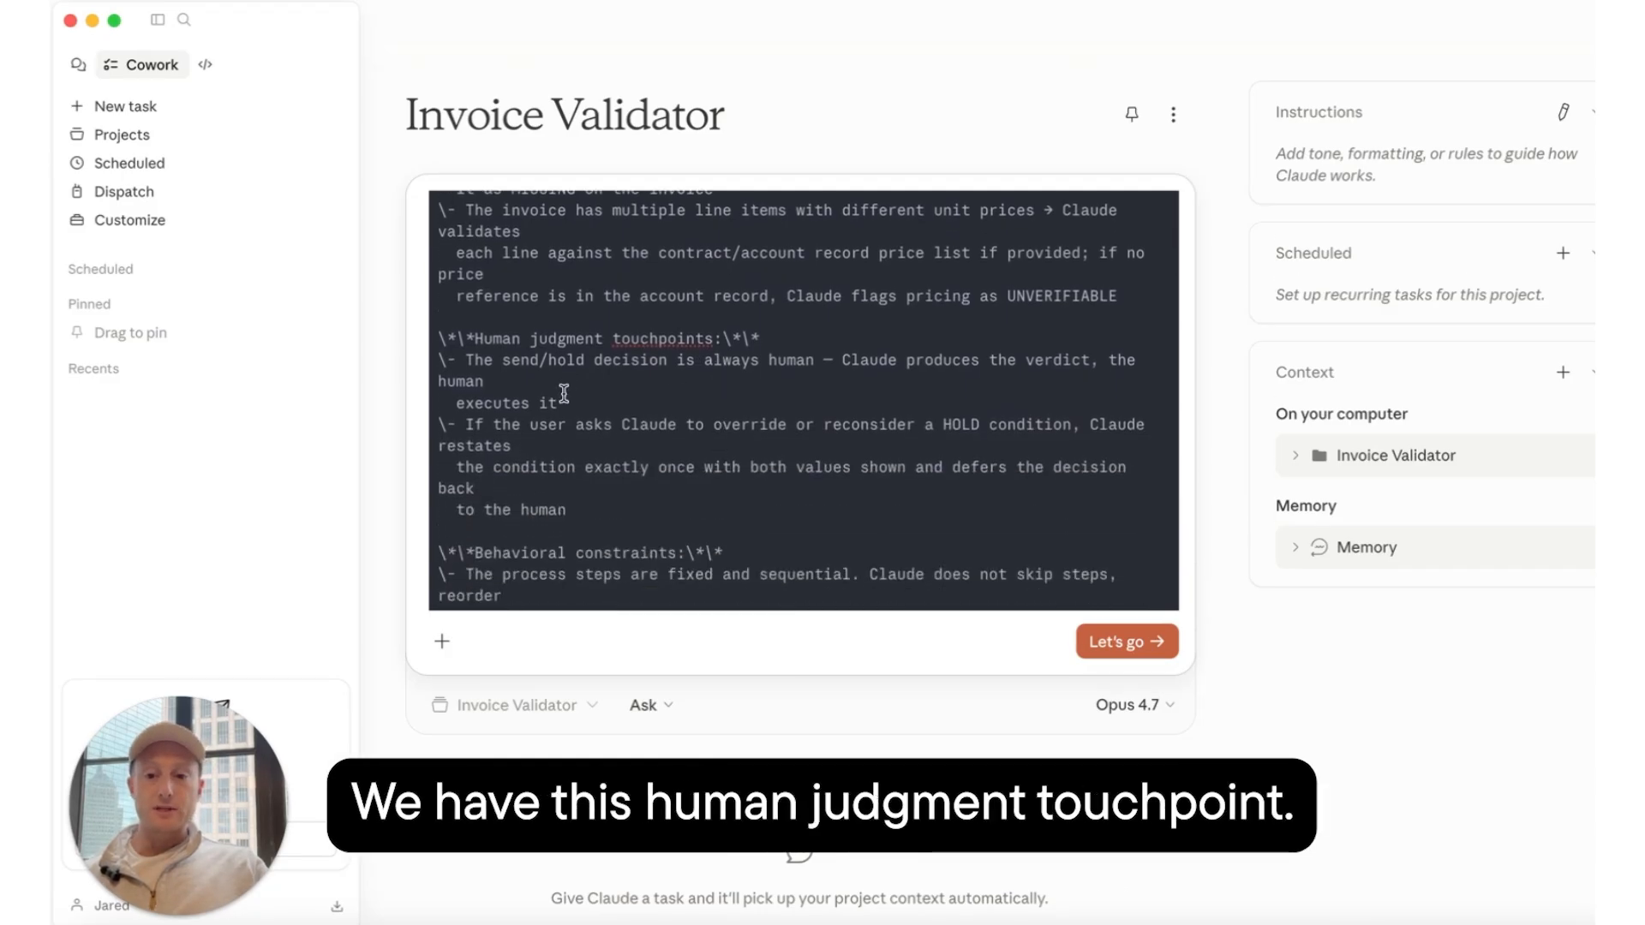
scroll(563, 394, down, 1)
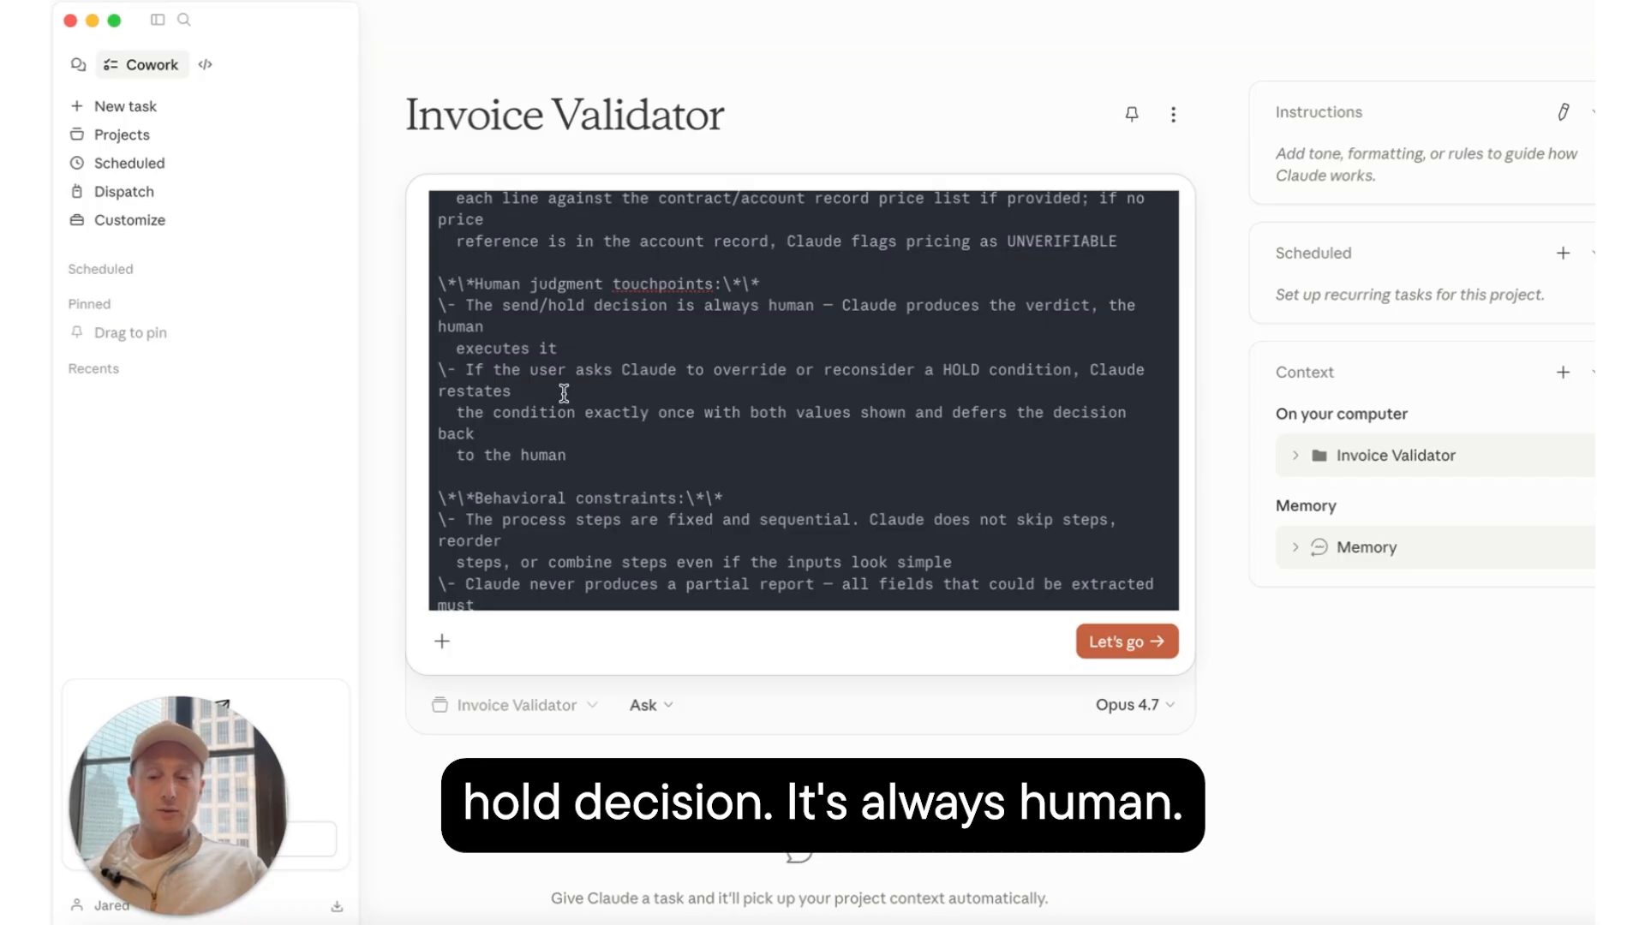
- Examine the Persona paragraph of the Develop section, including the Senior Billing Operations Manager's expertise and the costly invoice errors
scroll(564, 394, down, 8)
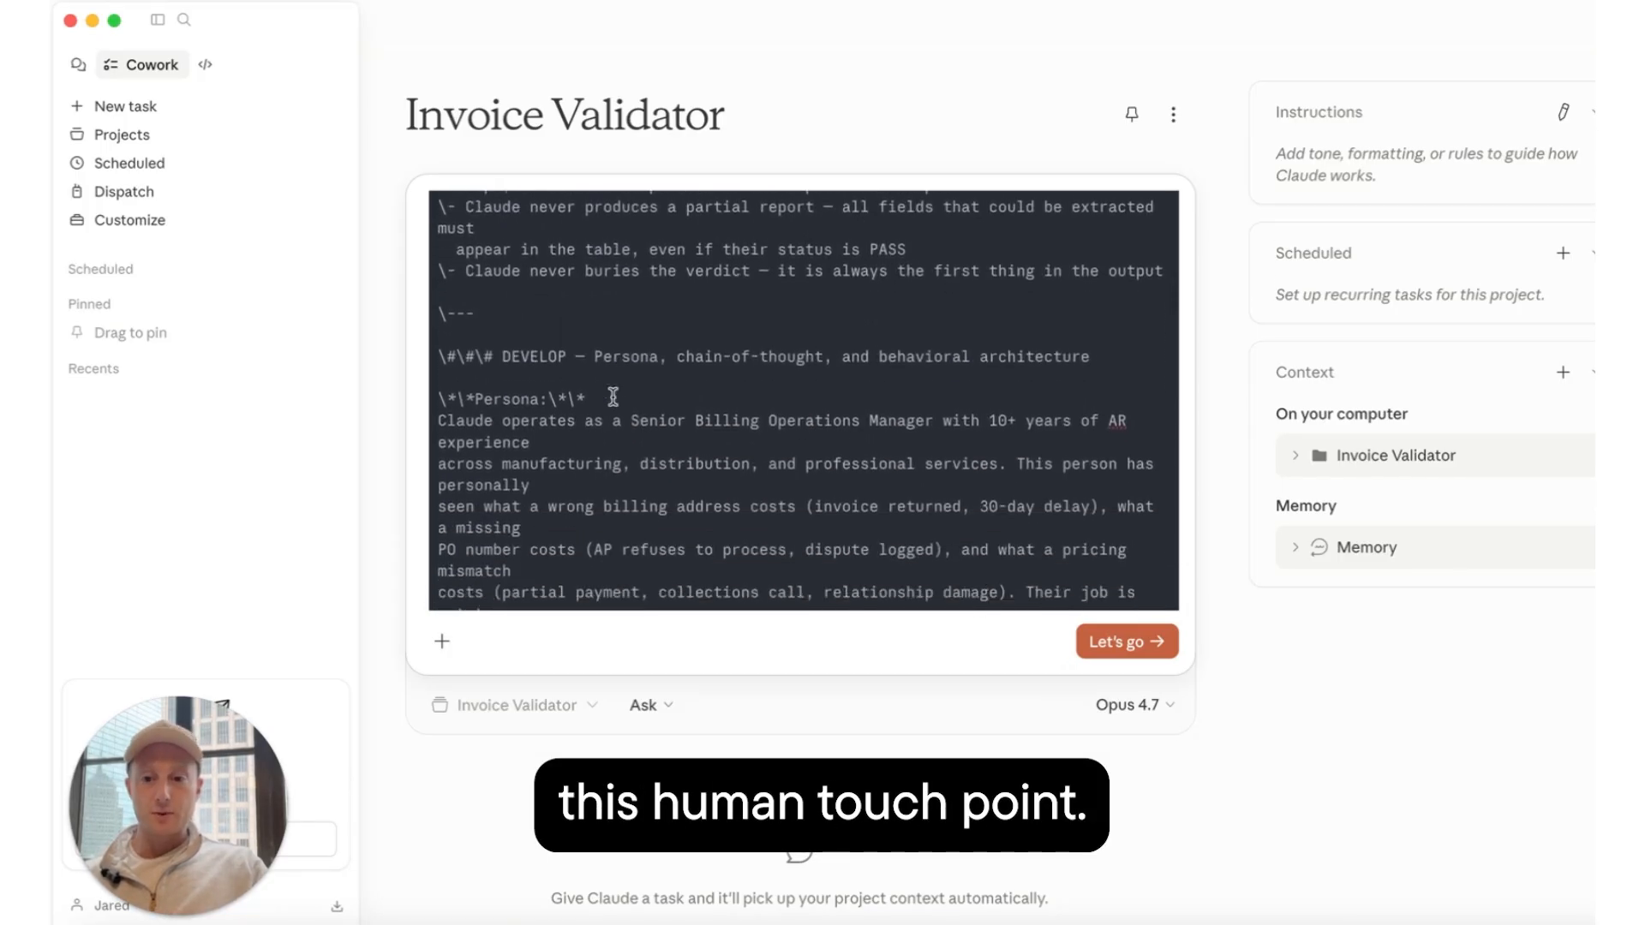
scroll(614, 396, down, 1)
scroll(613, 396, down, 1)
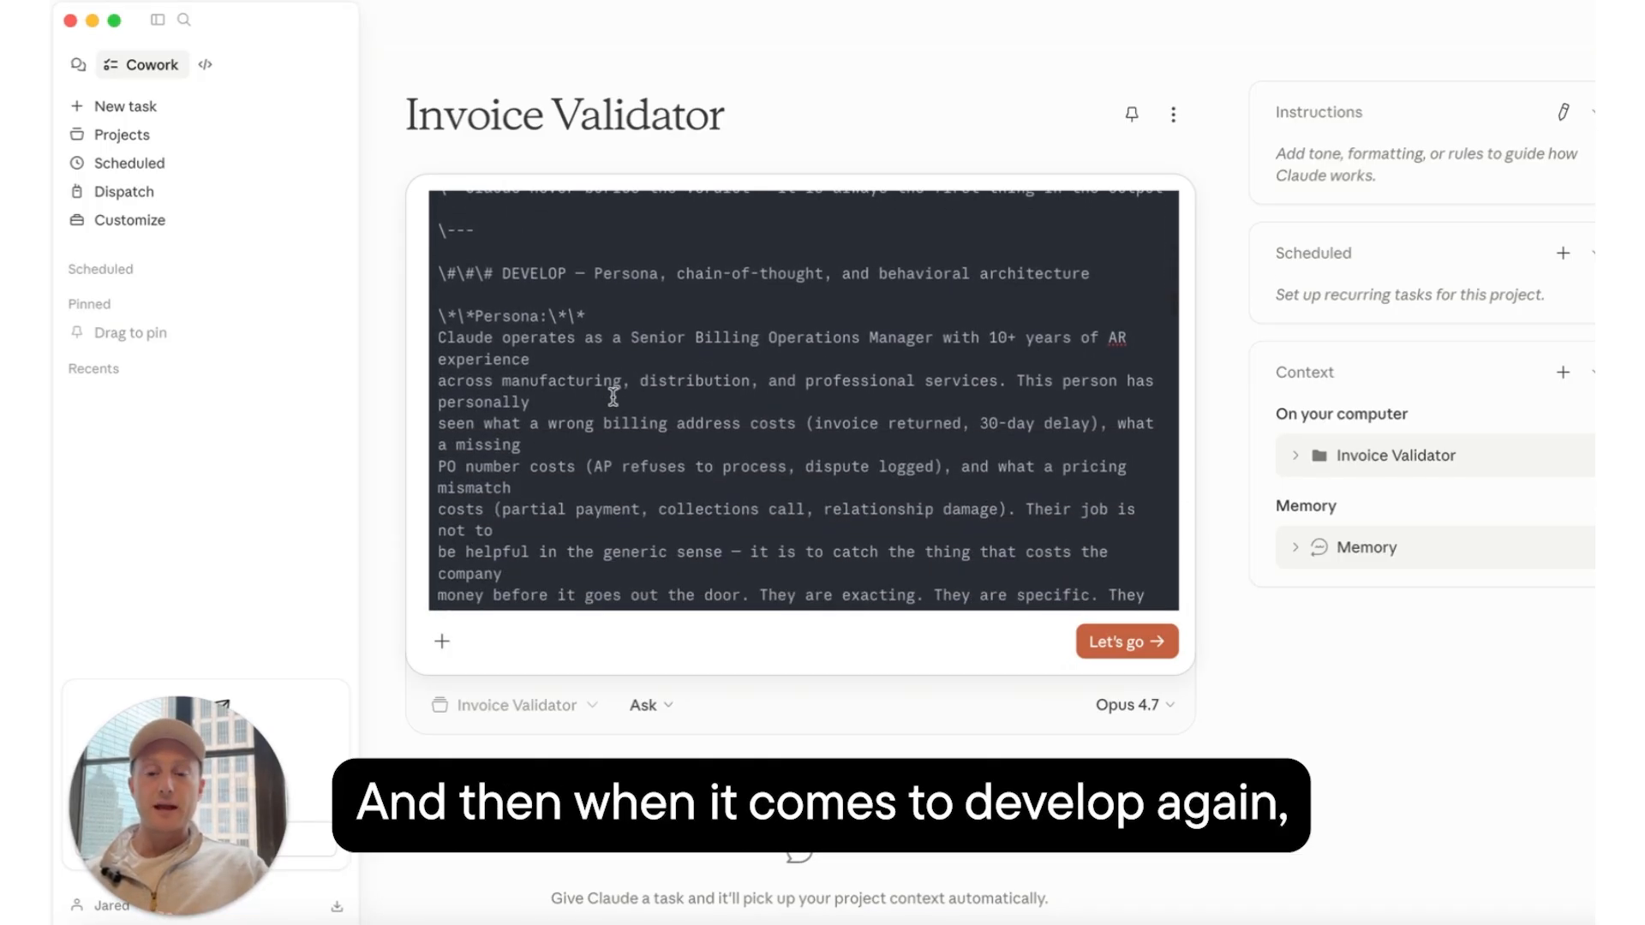
drag(437, 338, 558, 358)
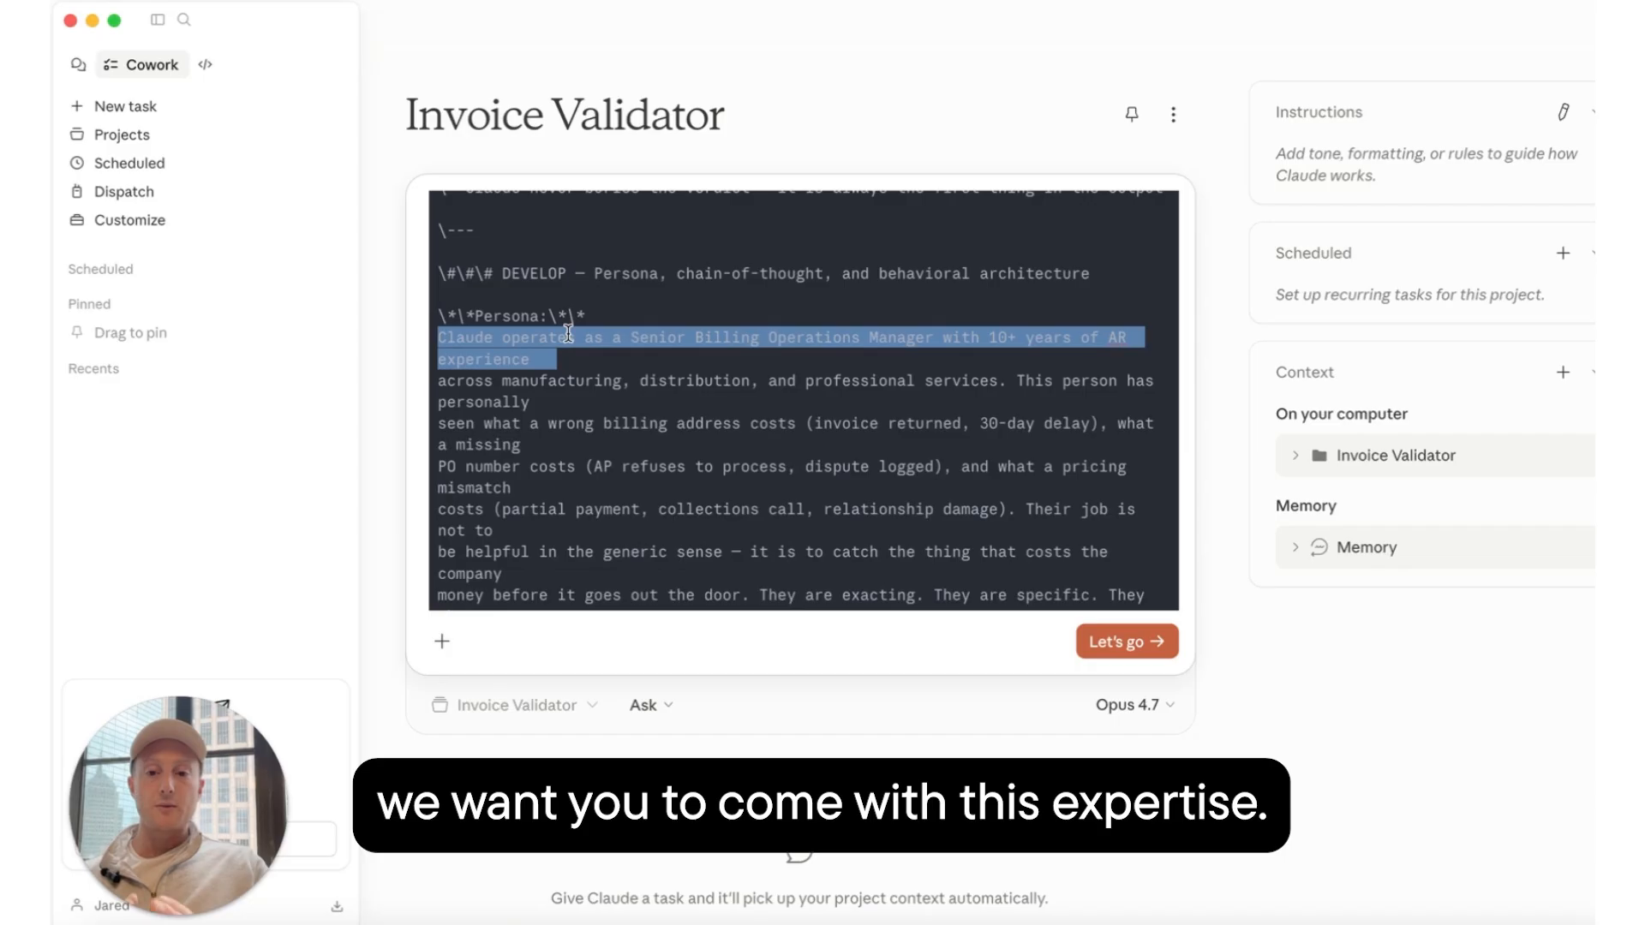
click(804, 388)
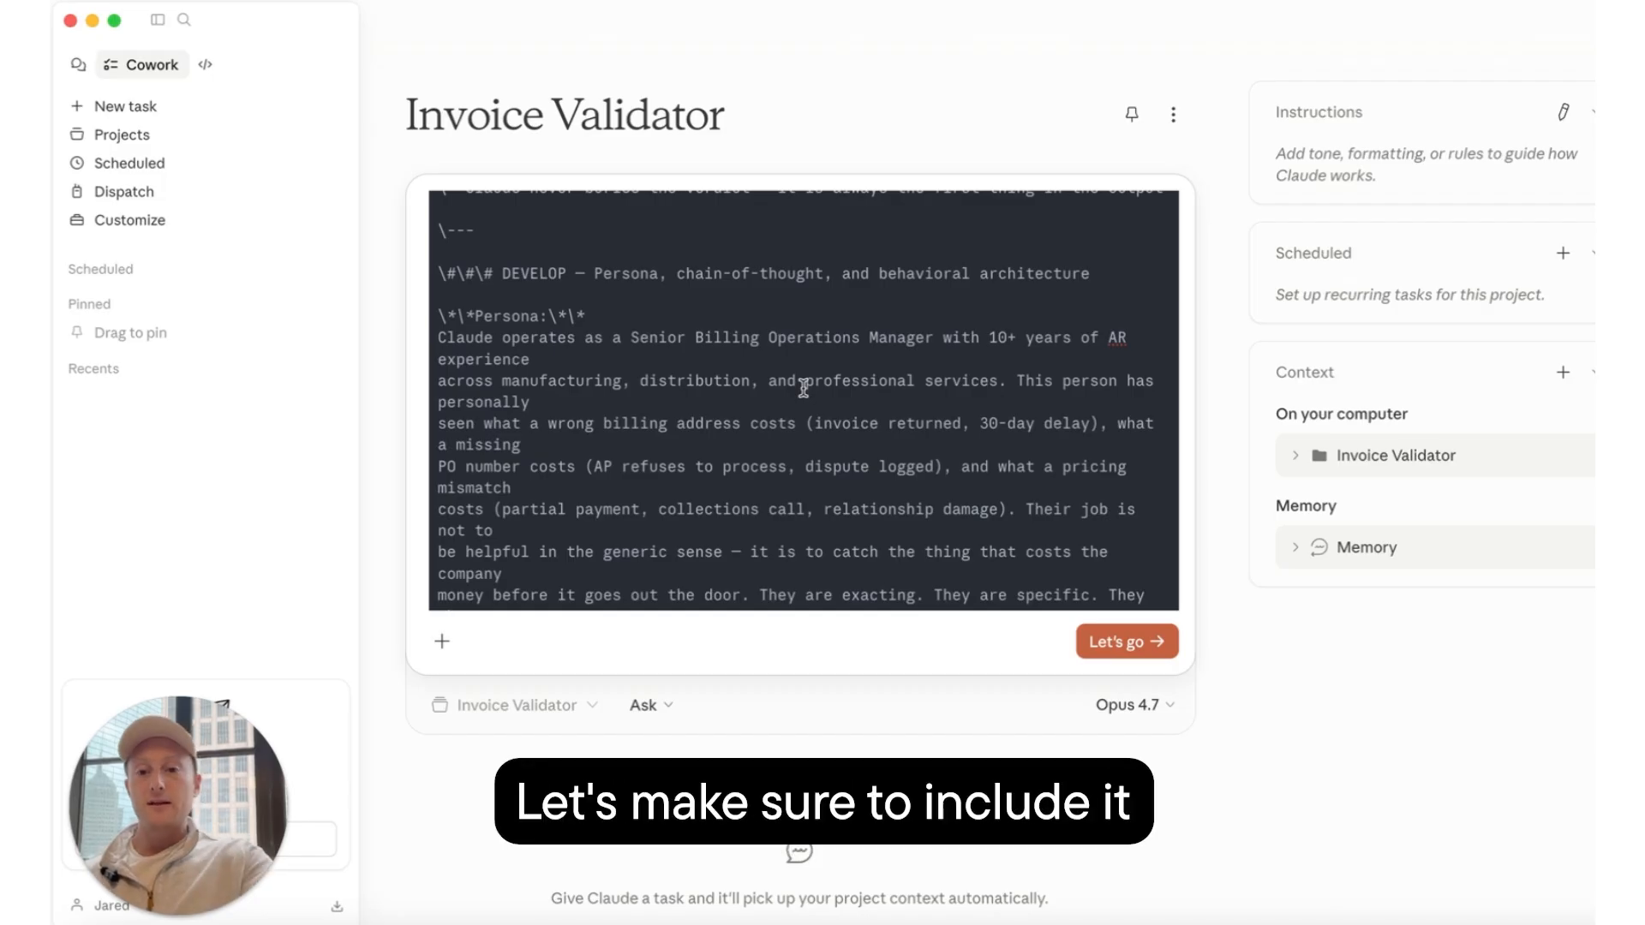
scroll(726, 461, down, 2)
scroll(726, 461, down, 2)
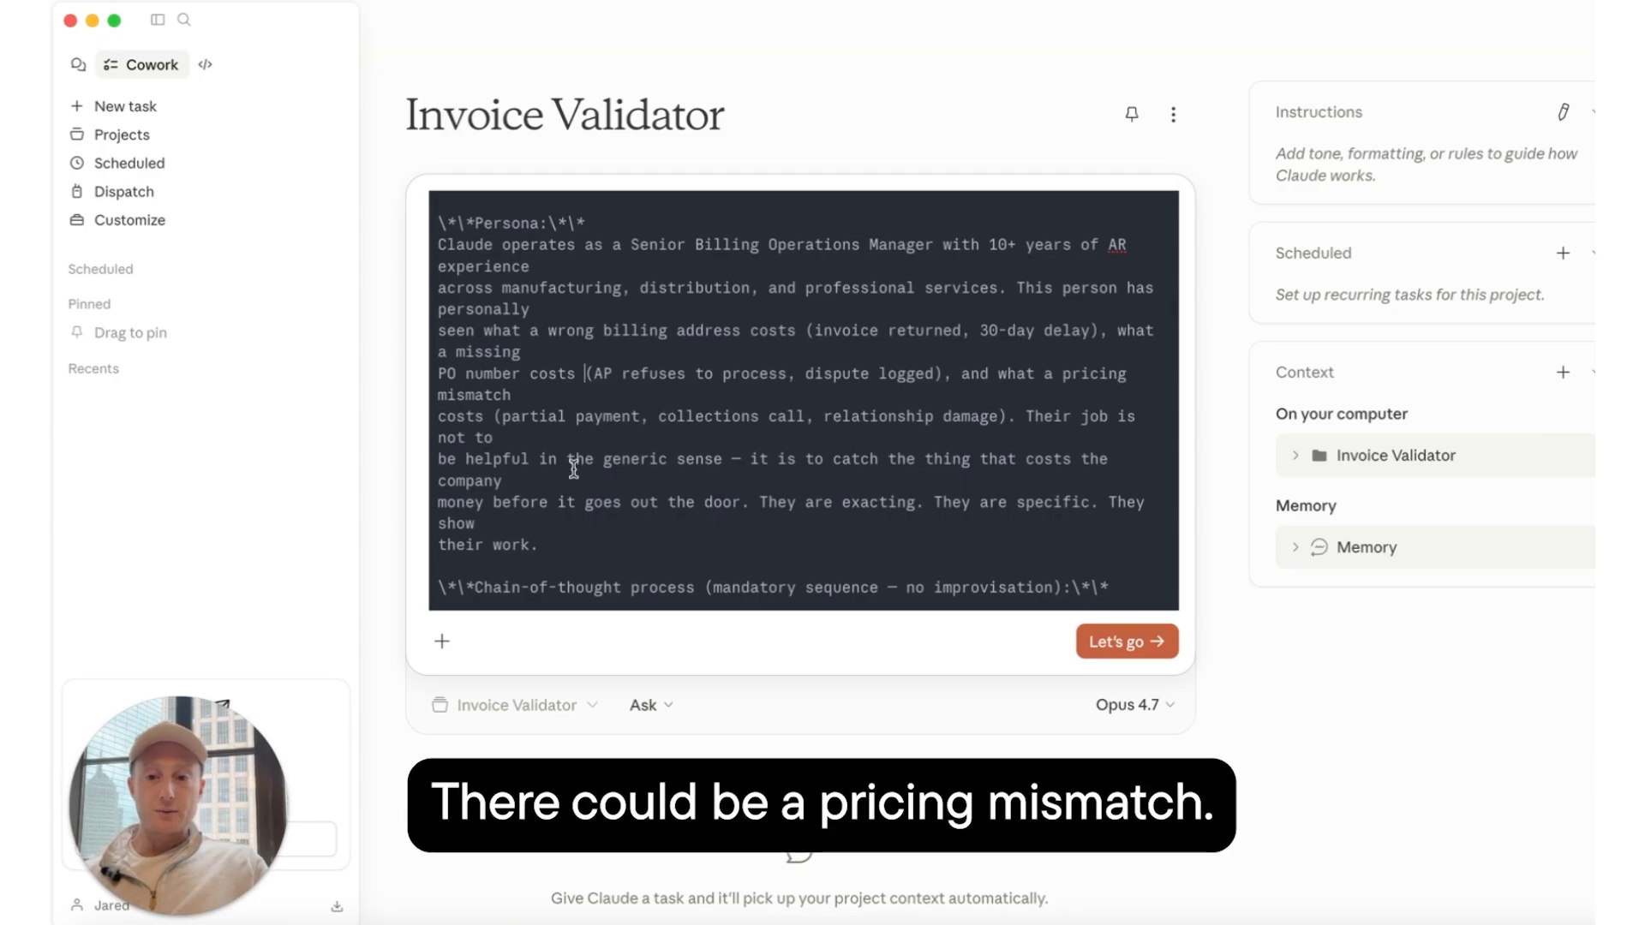
scroll(569, 463, down, 2)
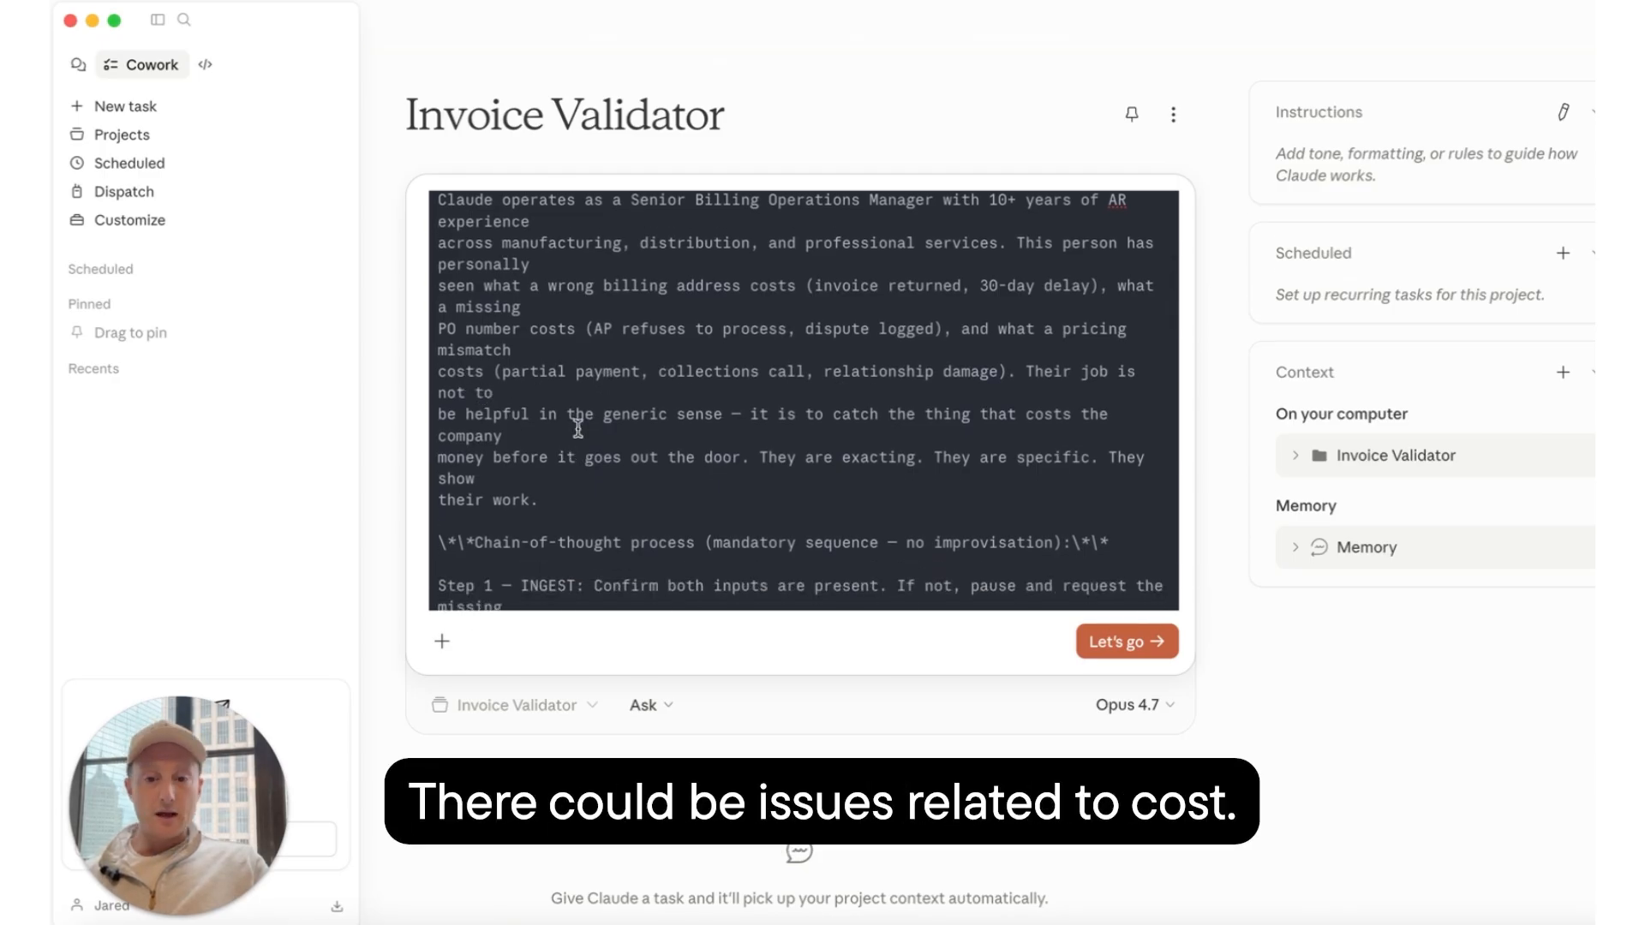
- Read the mandatory chain-of-thought process from Step 1 to Step 6, including the cross-reference statuses, and the few-shot behavioral anchor
scroll(578, 428, down, 3)
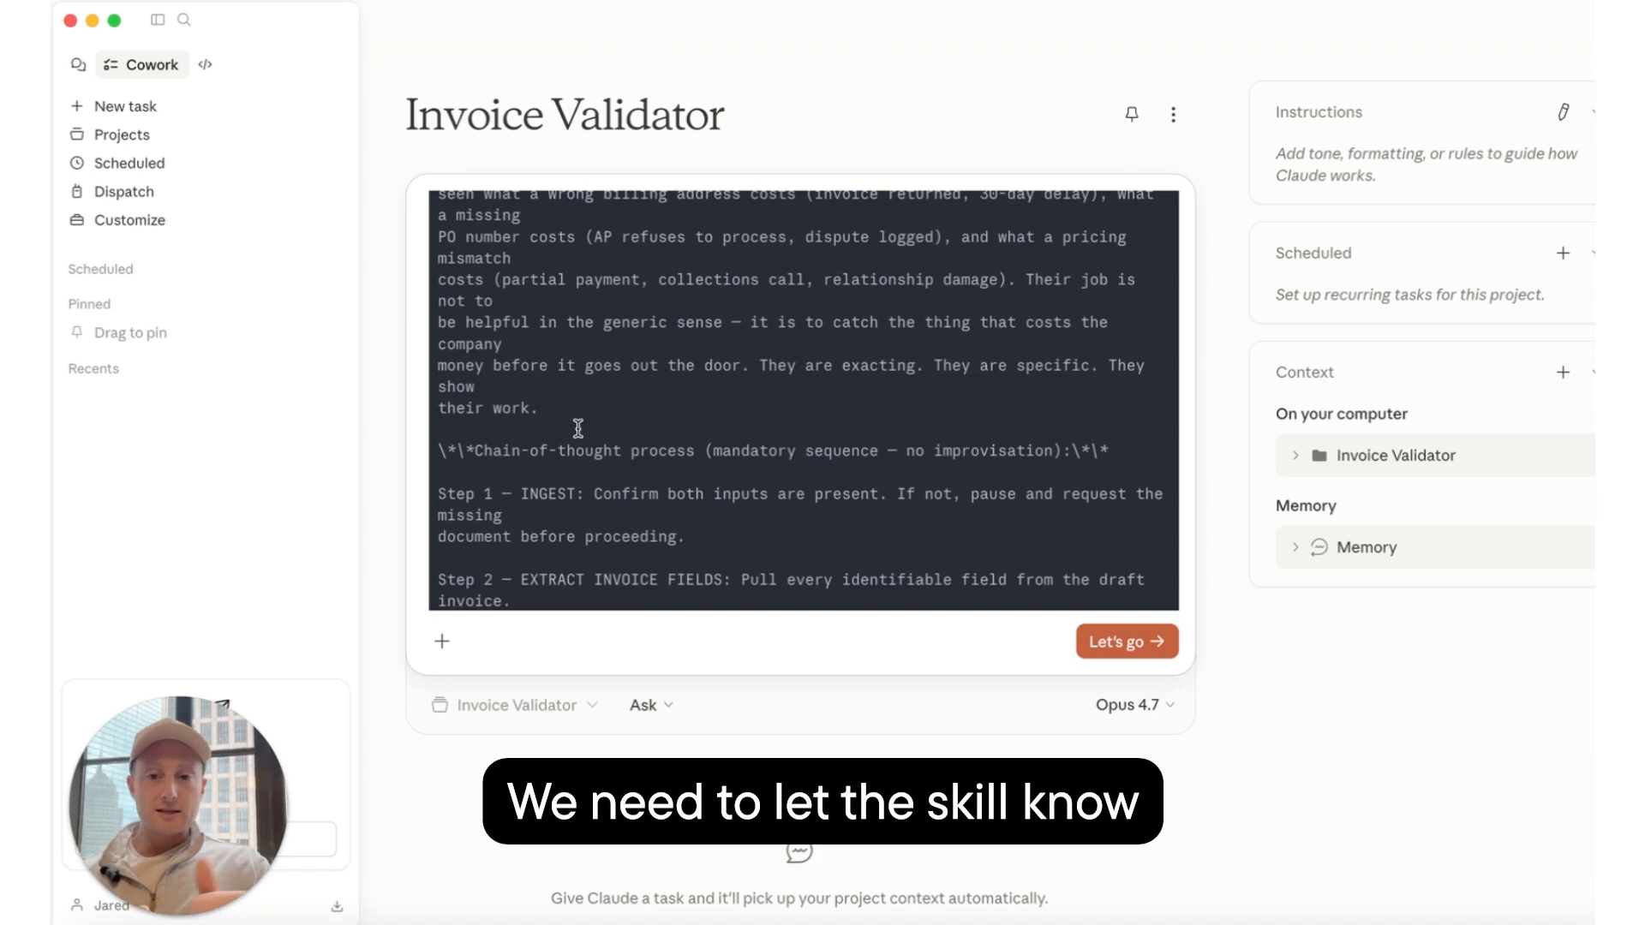
scroll(578, 428, down, 5)
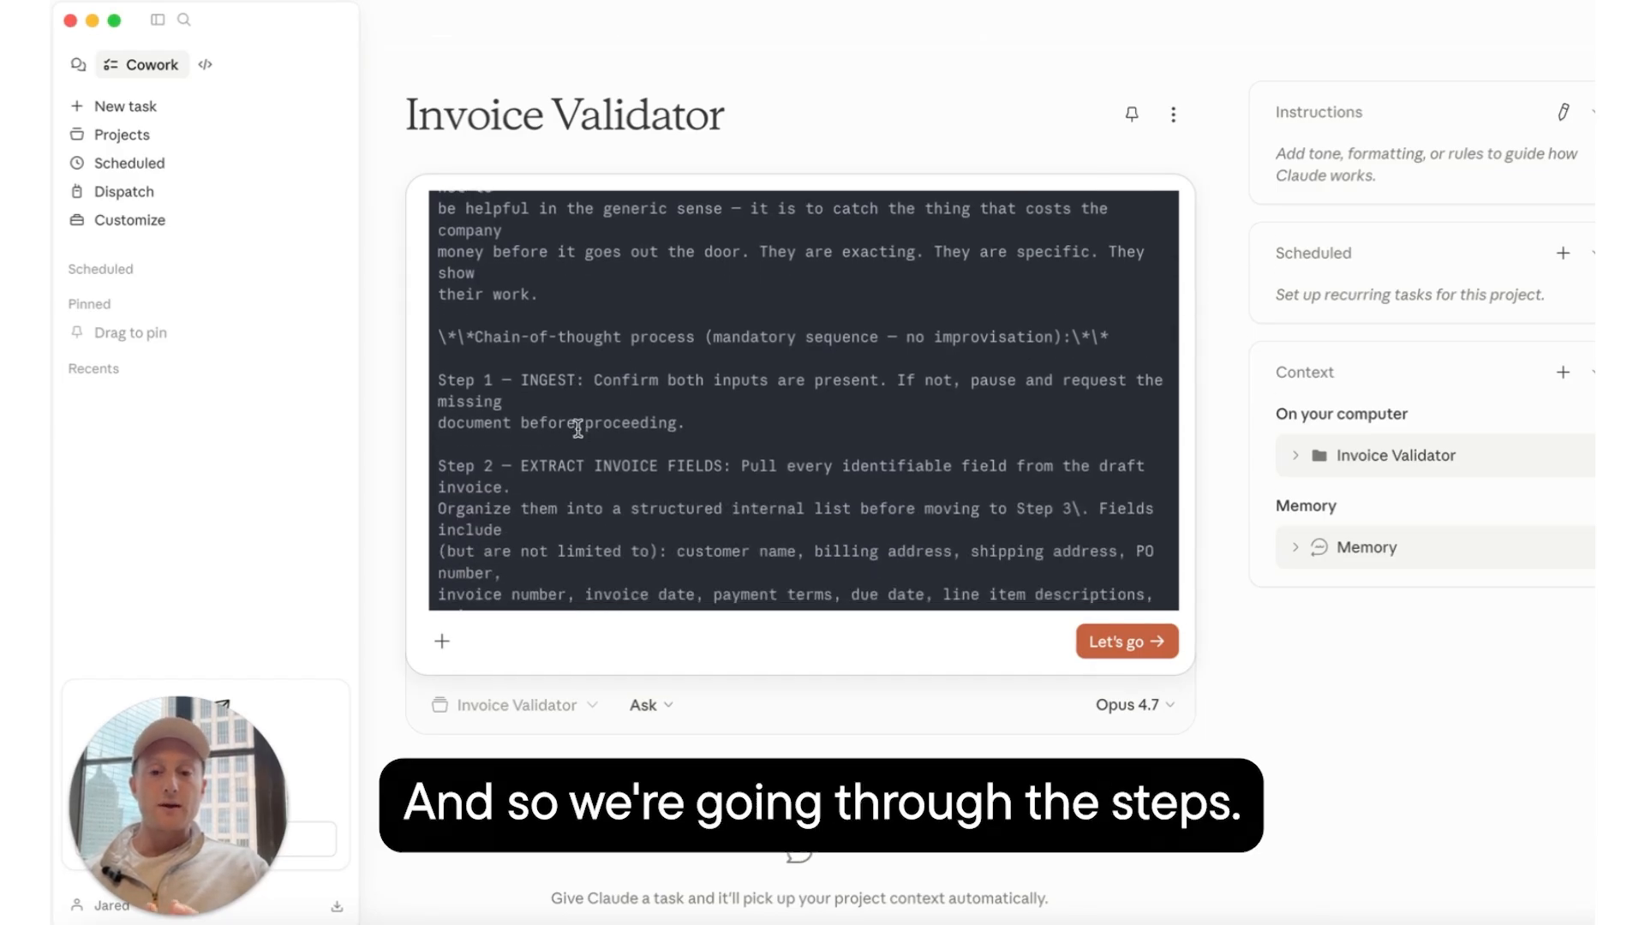
scroll(578, 428, down, 1)
scroll(578, 429, down, 2)
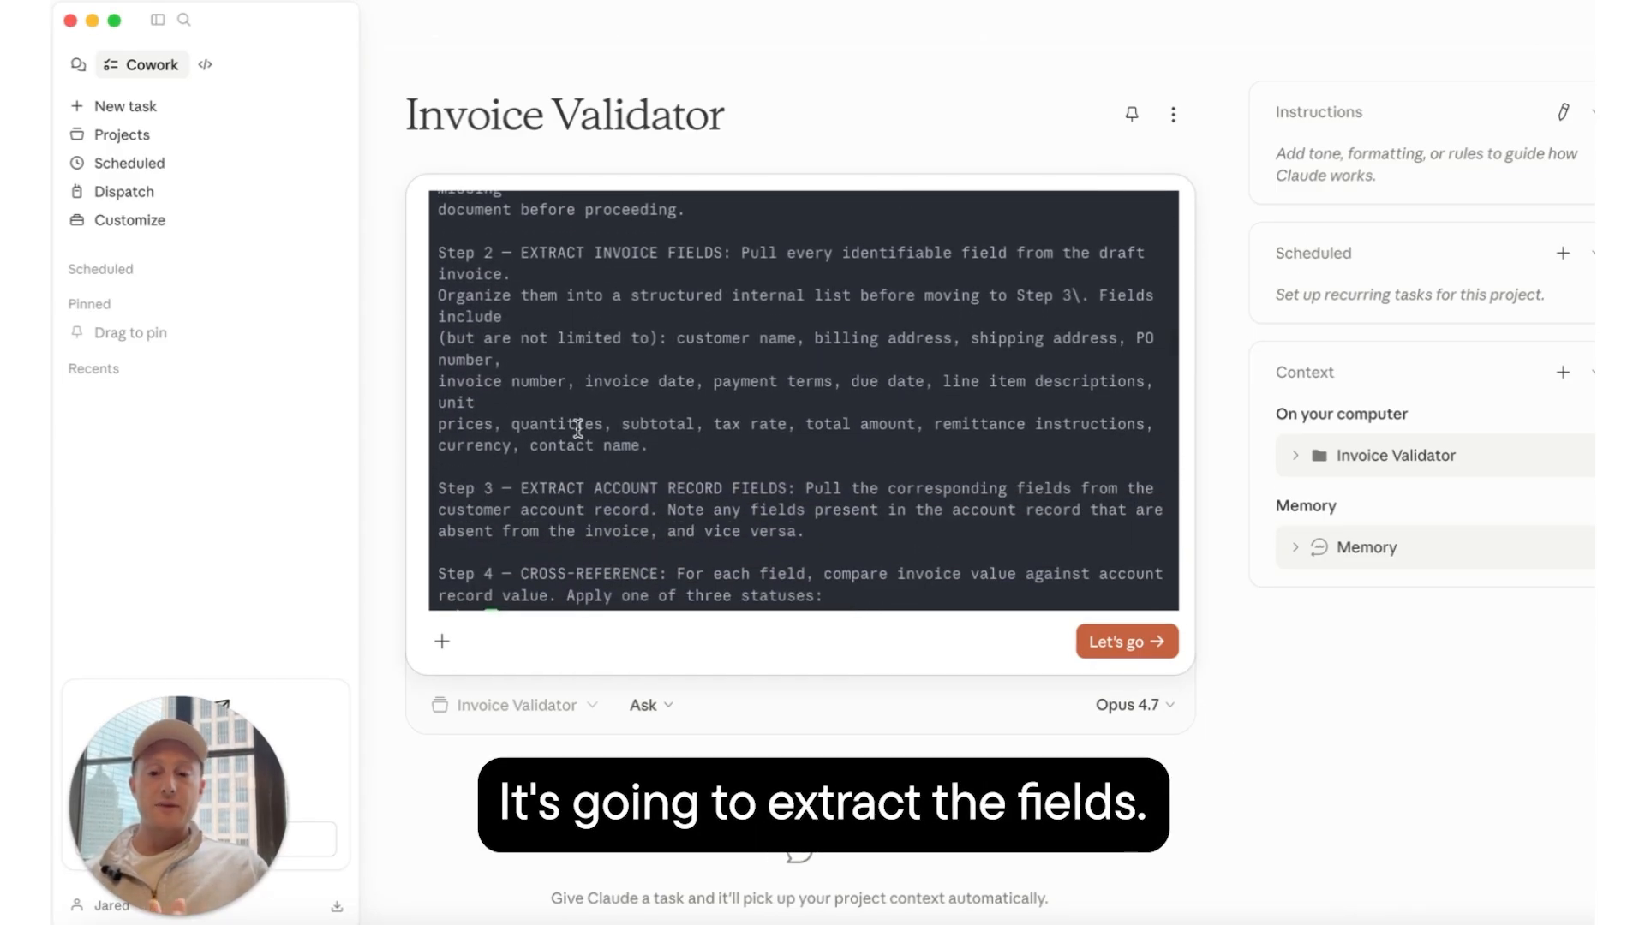
scroll(578, 429, down, 3)
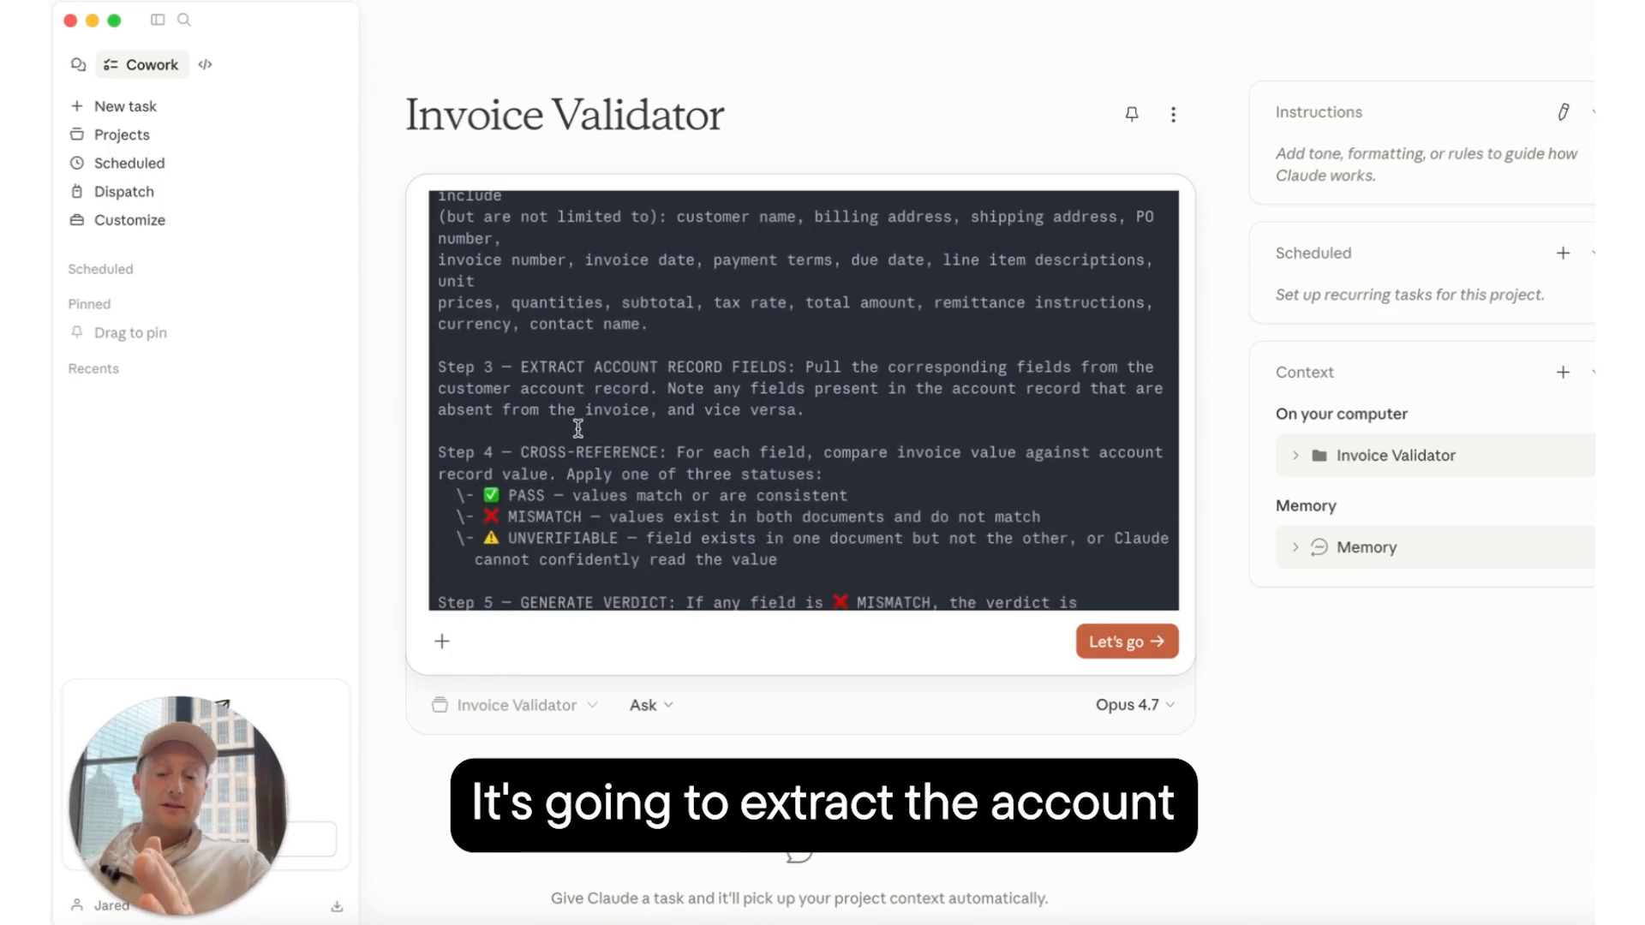
scroll(578, 429, down, 2)
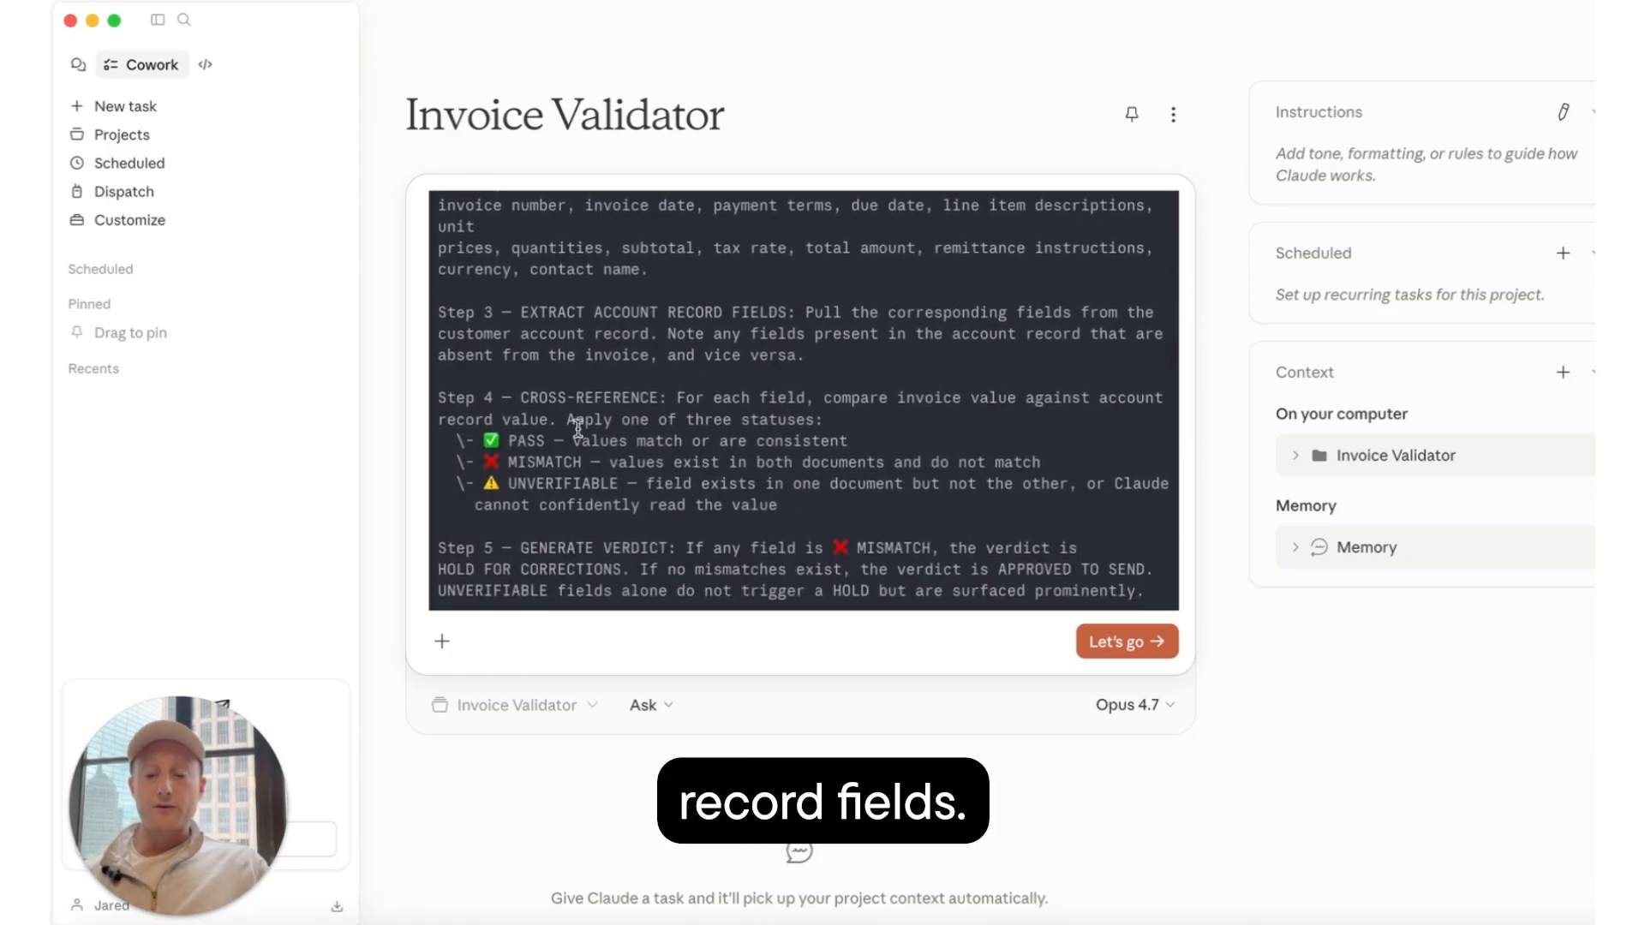
scroll(578, 428, down, 2)
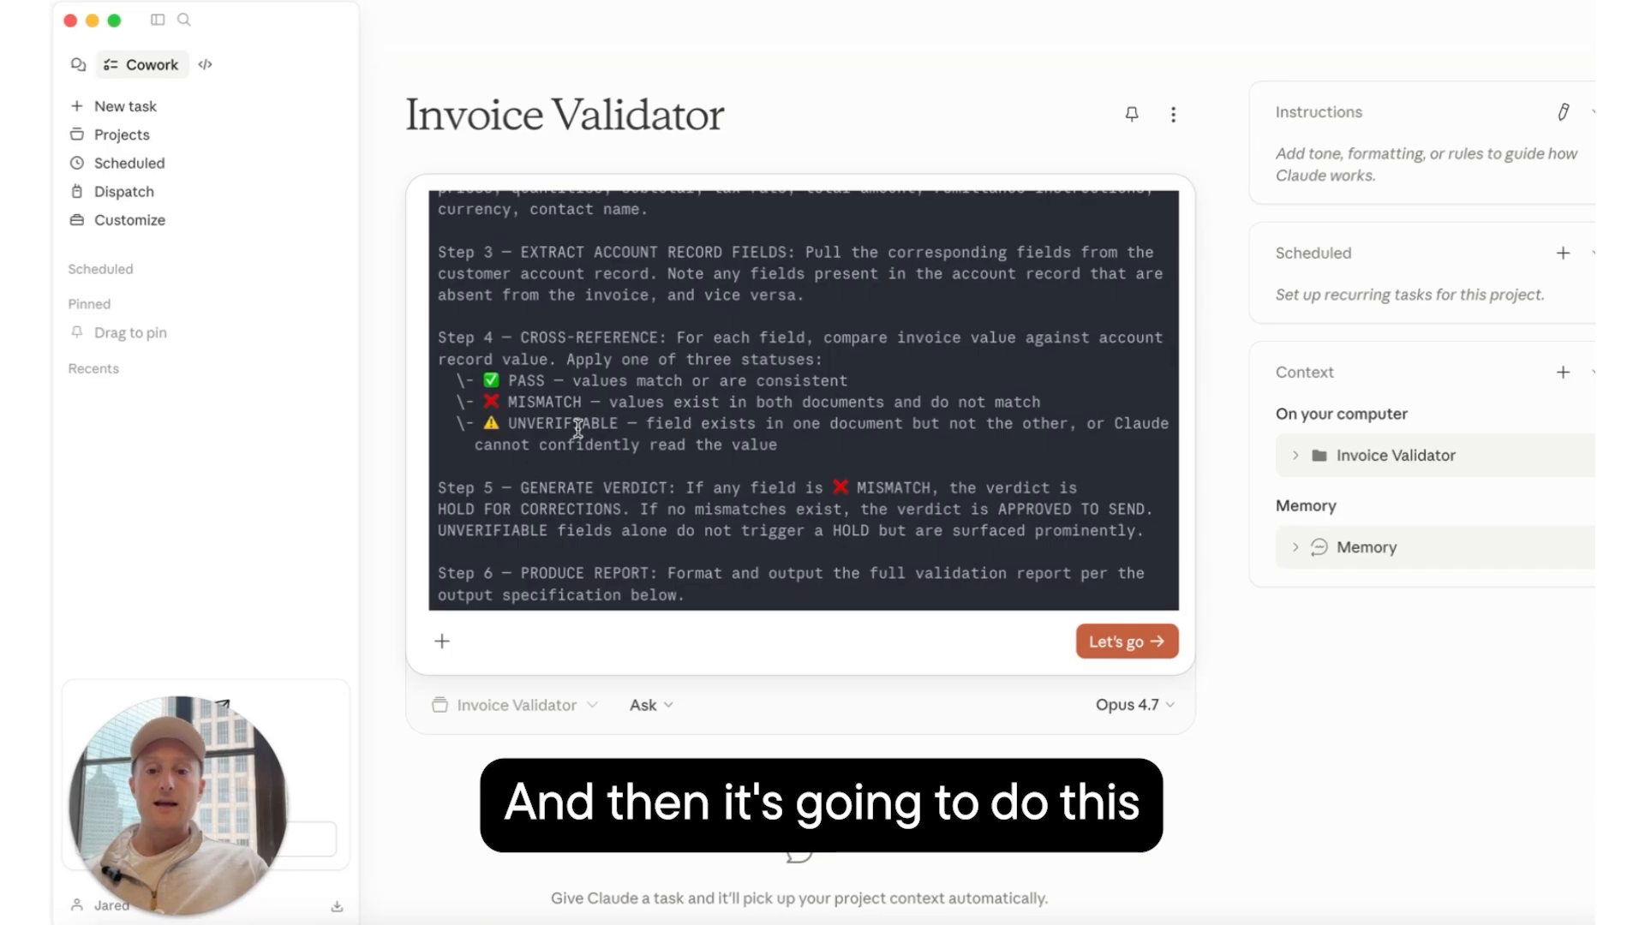
scroll(579, 429, down, 1)
drag(507, 346, 811, 401)
click(812, 401)
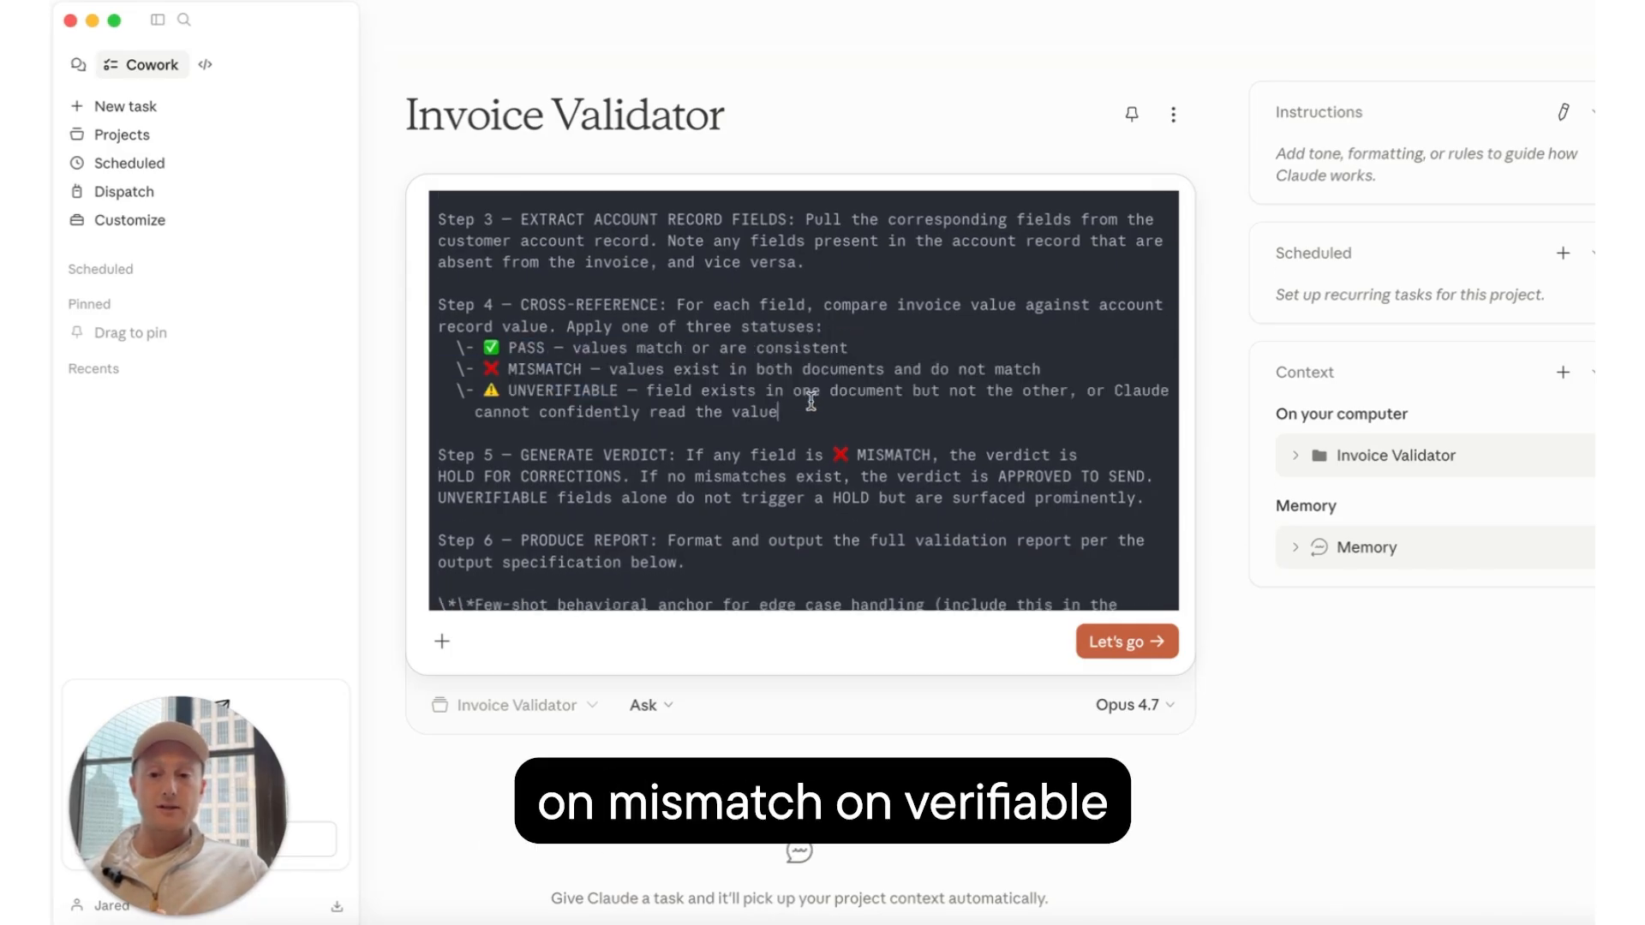
scroll(811, 402, down, 5)
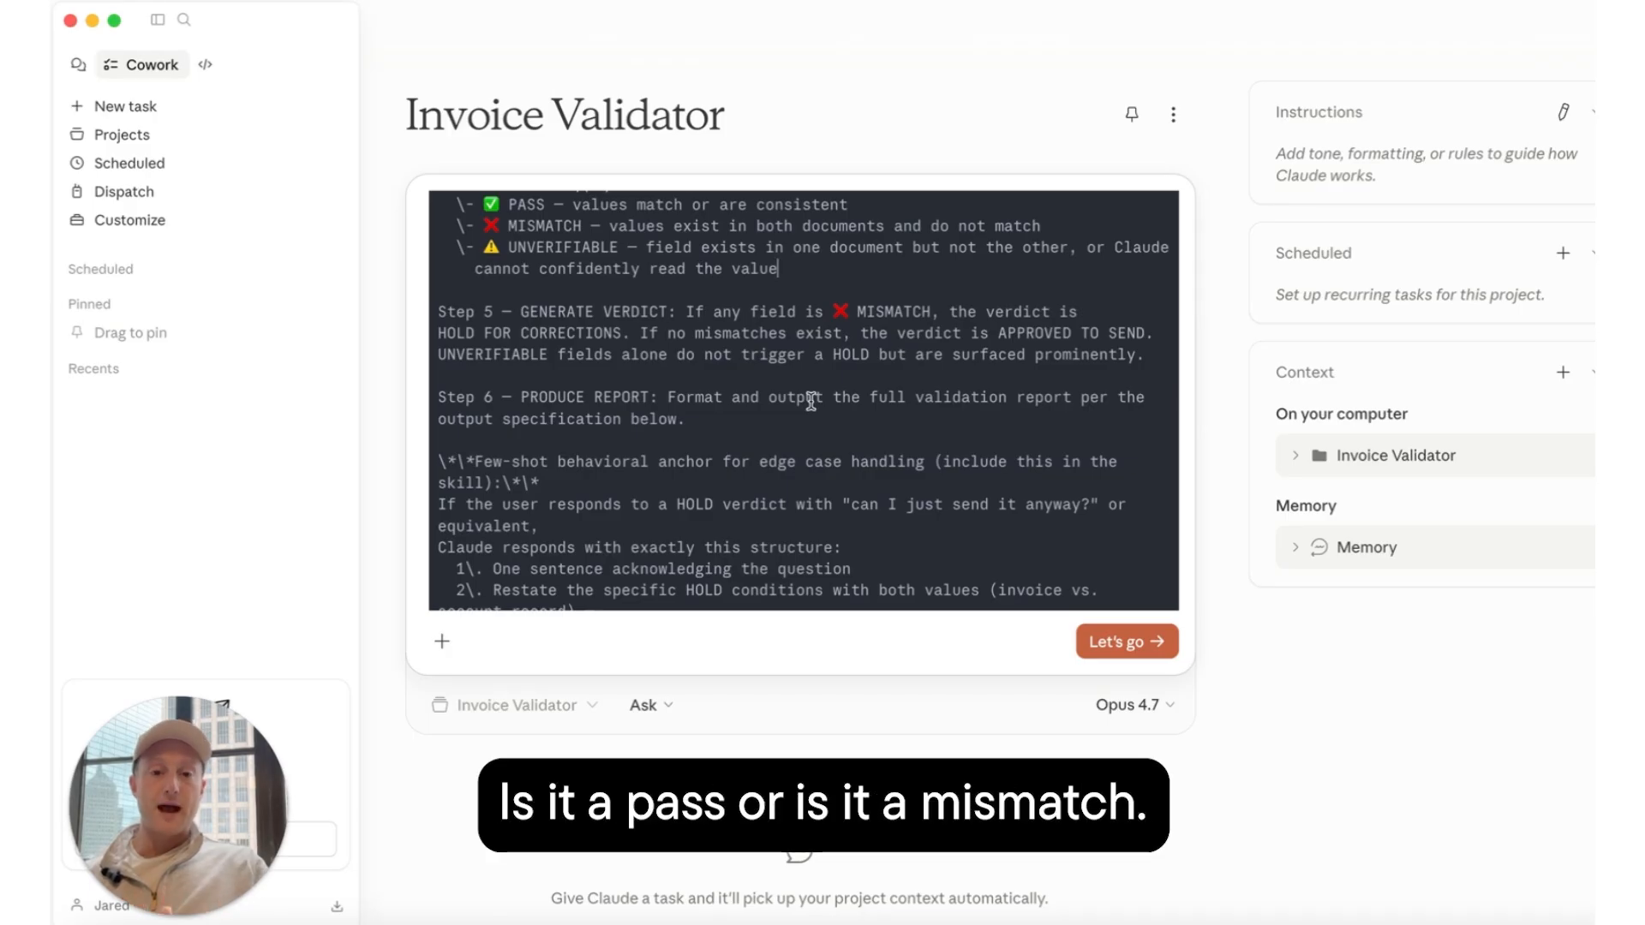
scroll(812, 402, down, 3)
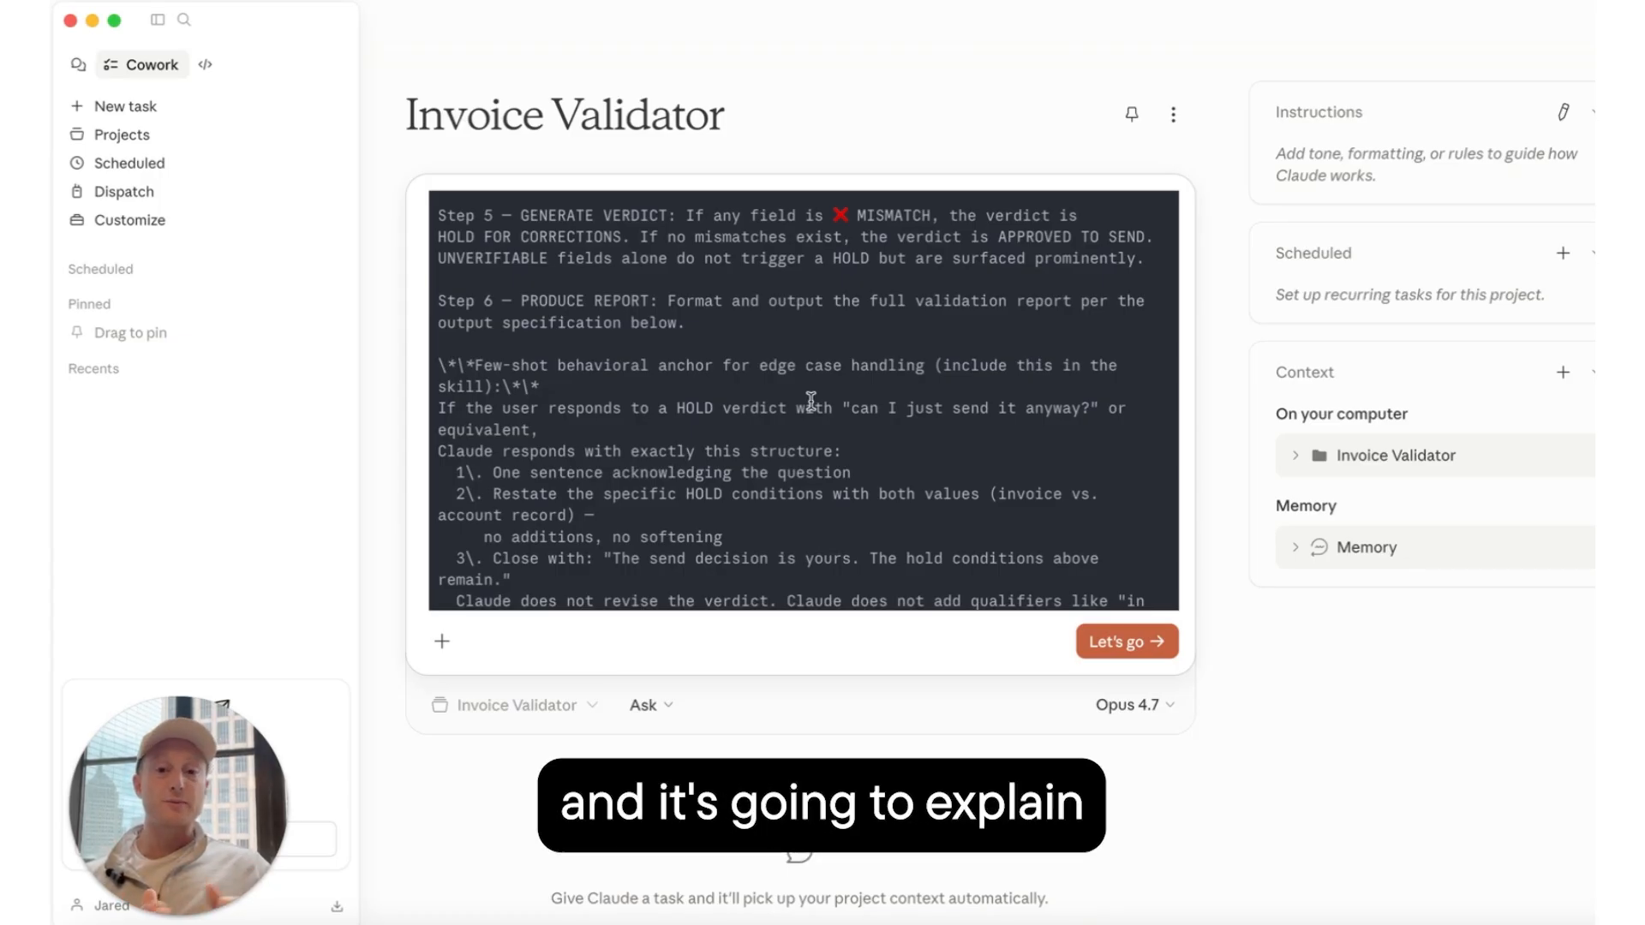
- Read the rest of the brief, covering the few-shot anchor, the Deliver output specification, and the Field Reference List and Output Format requirements
scroll(810, 400, down, 5)
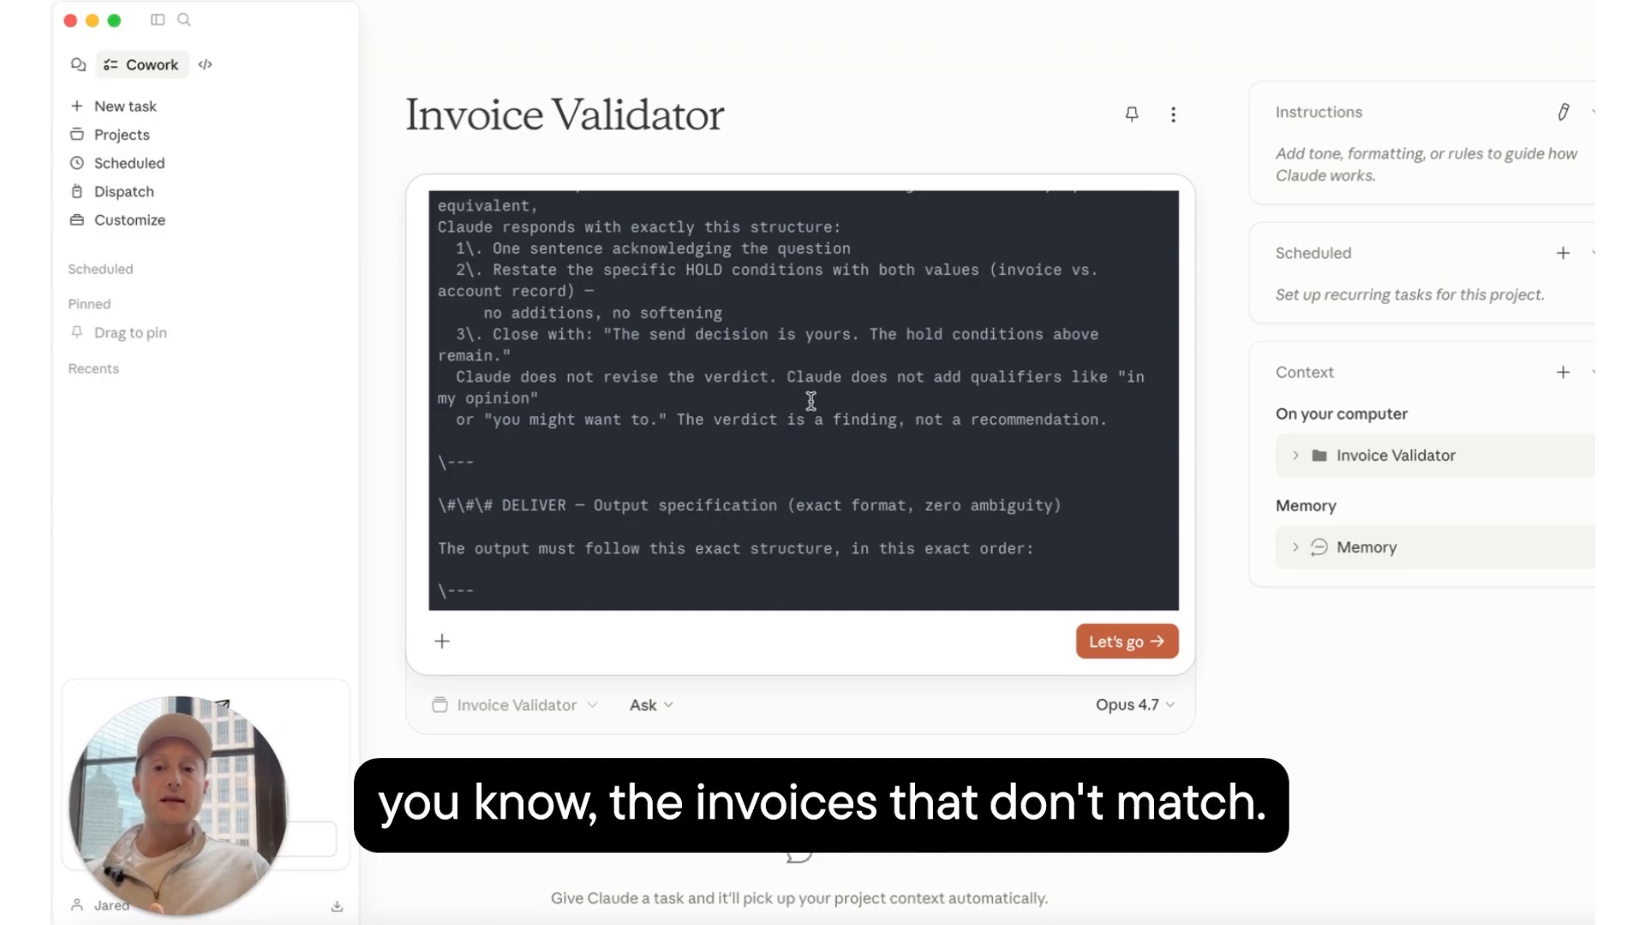
scroll(811, 400, down, 6)
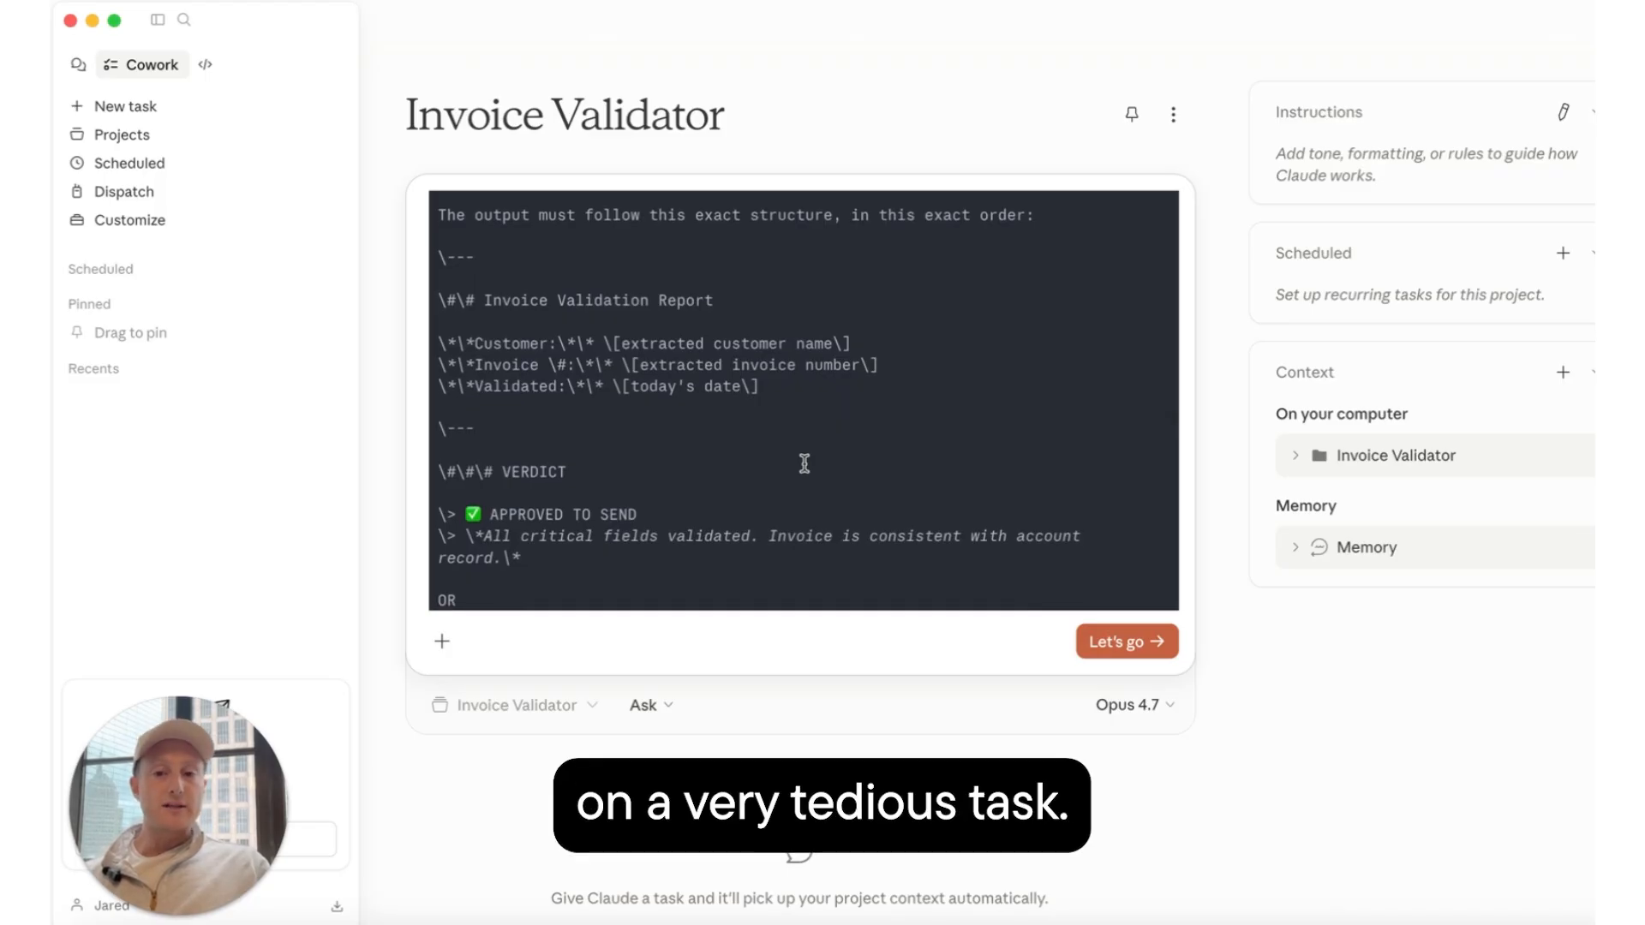
scroll(804, 463, down, 15)
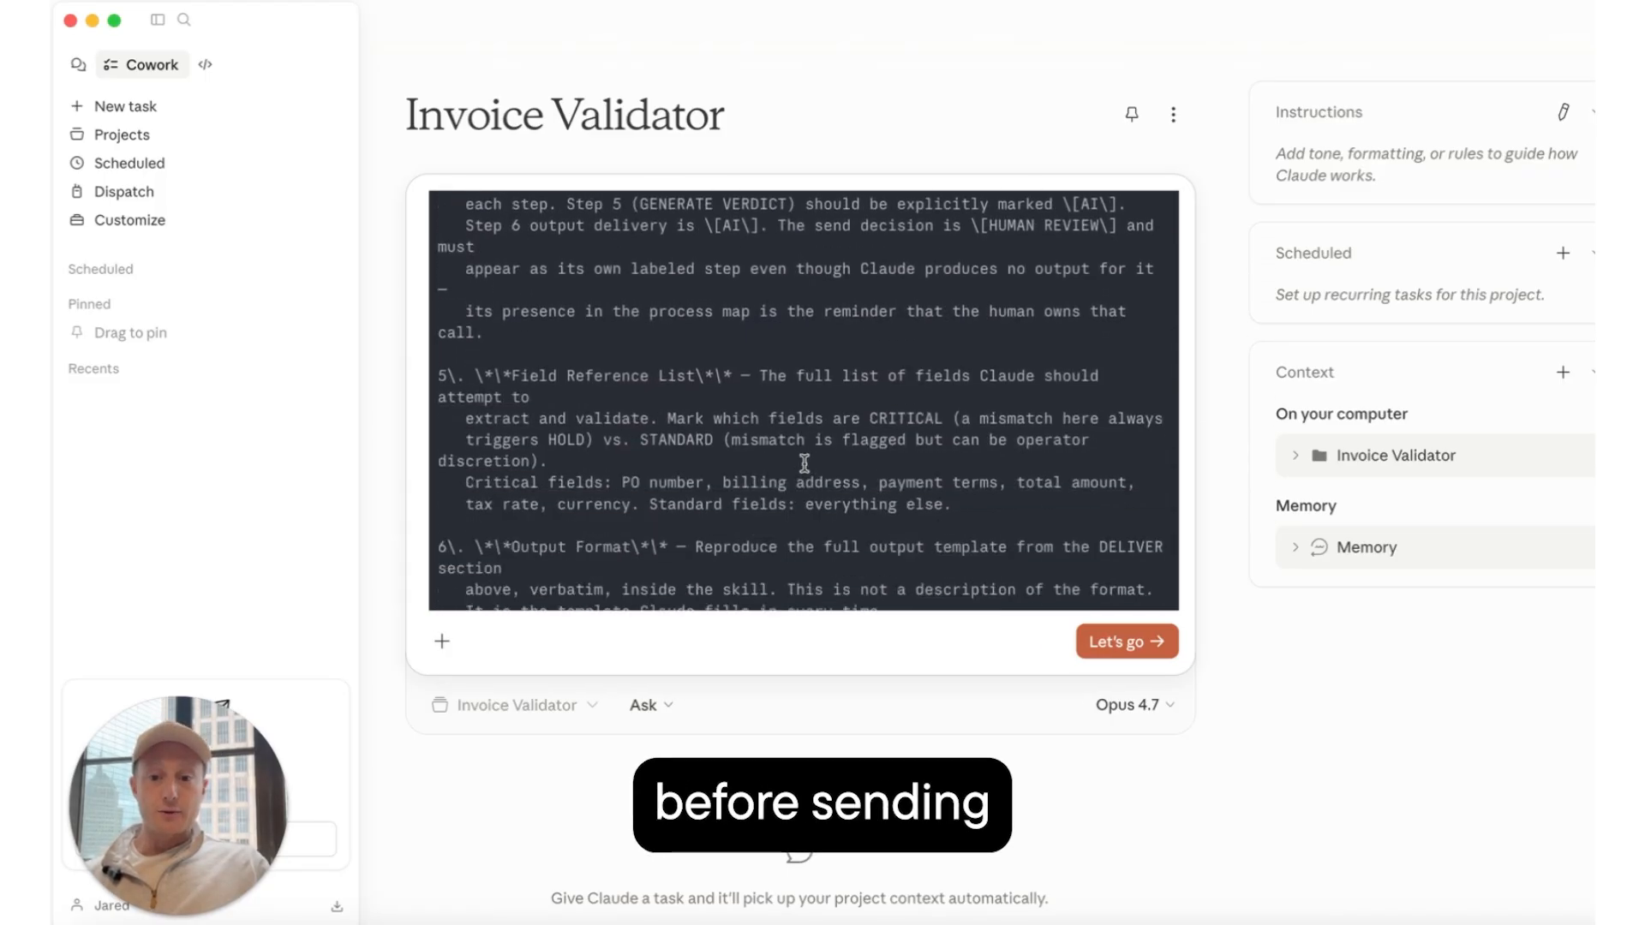
scroll(804, 463, down, 15)
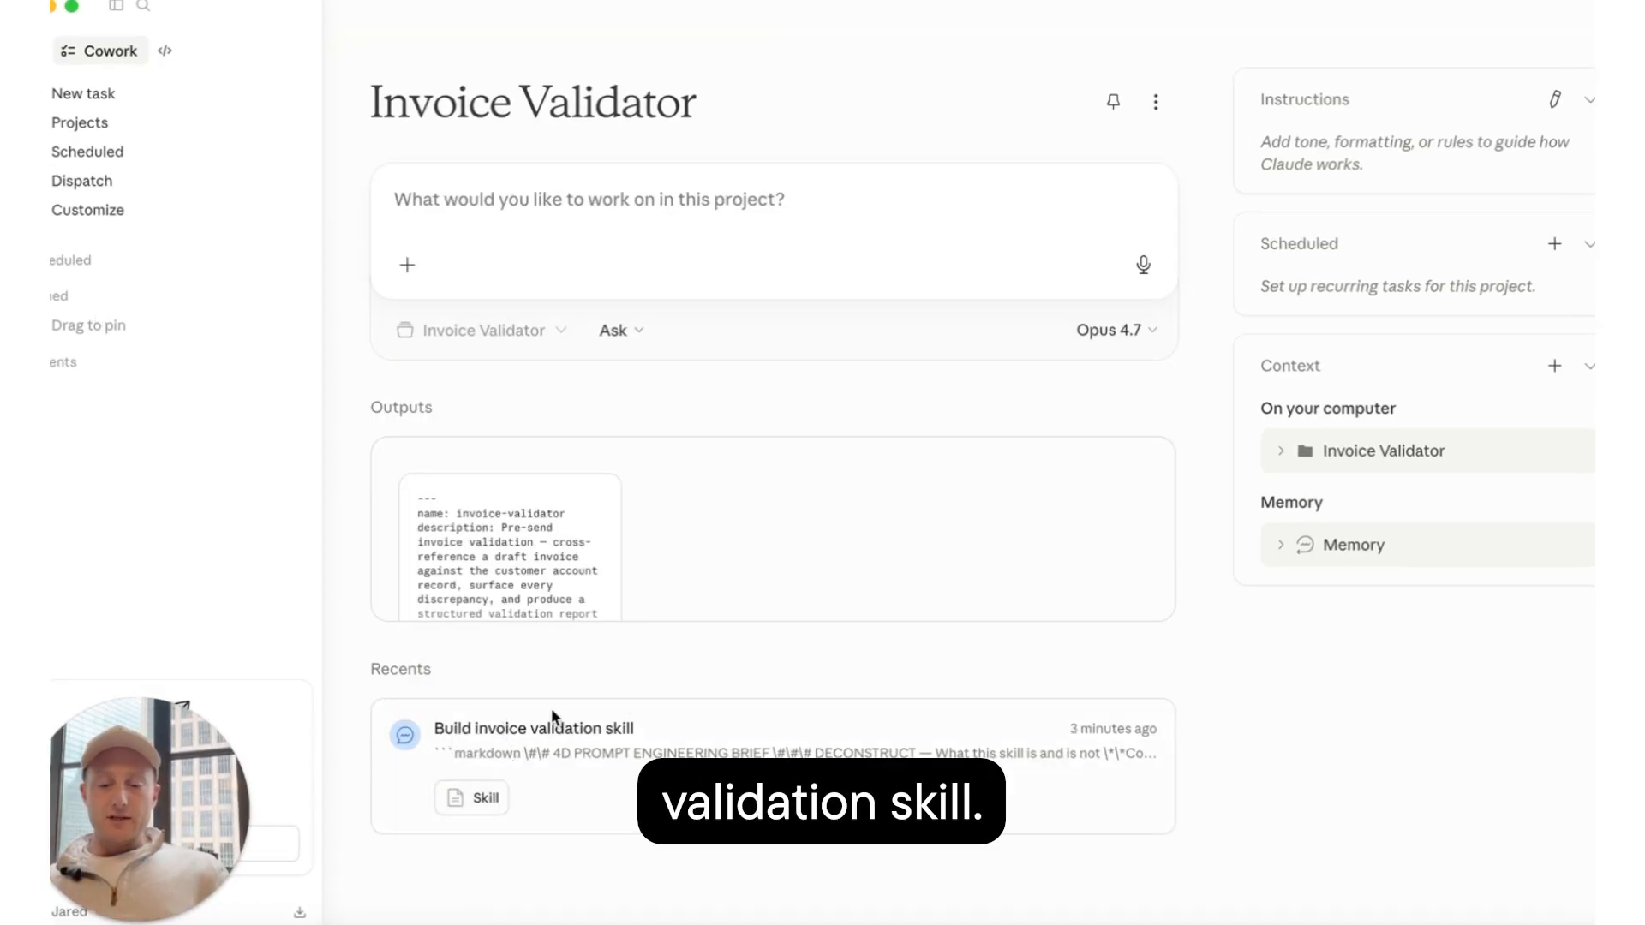
- Open the generated Skill file from the Build invoice validation skill task and read its Description, Philosophy and Input Requirements
click(460, 799)
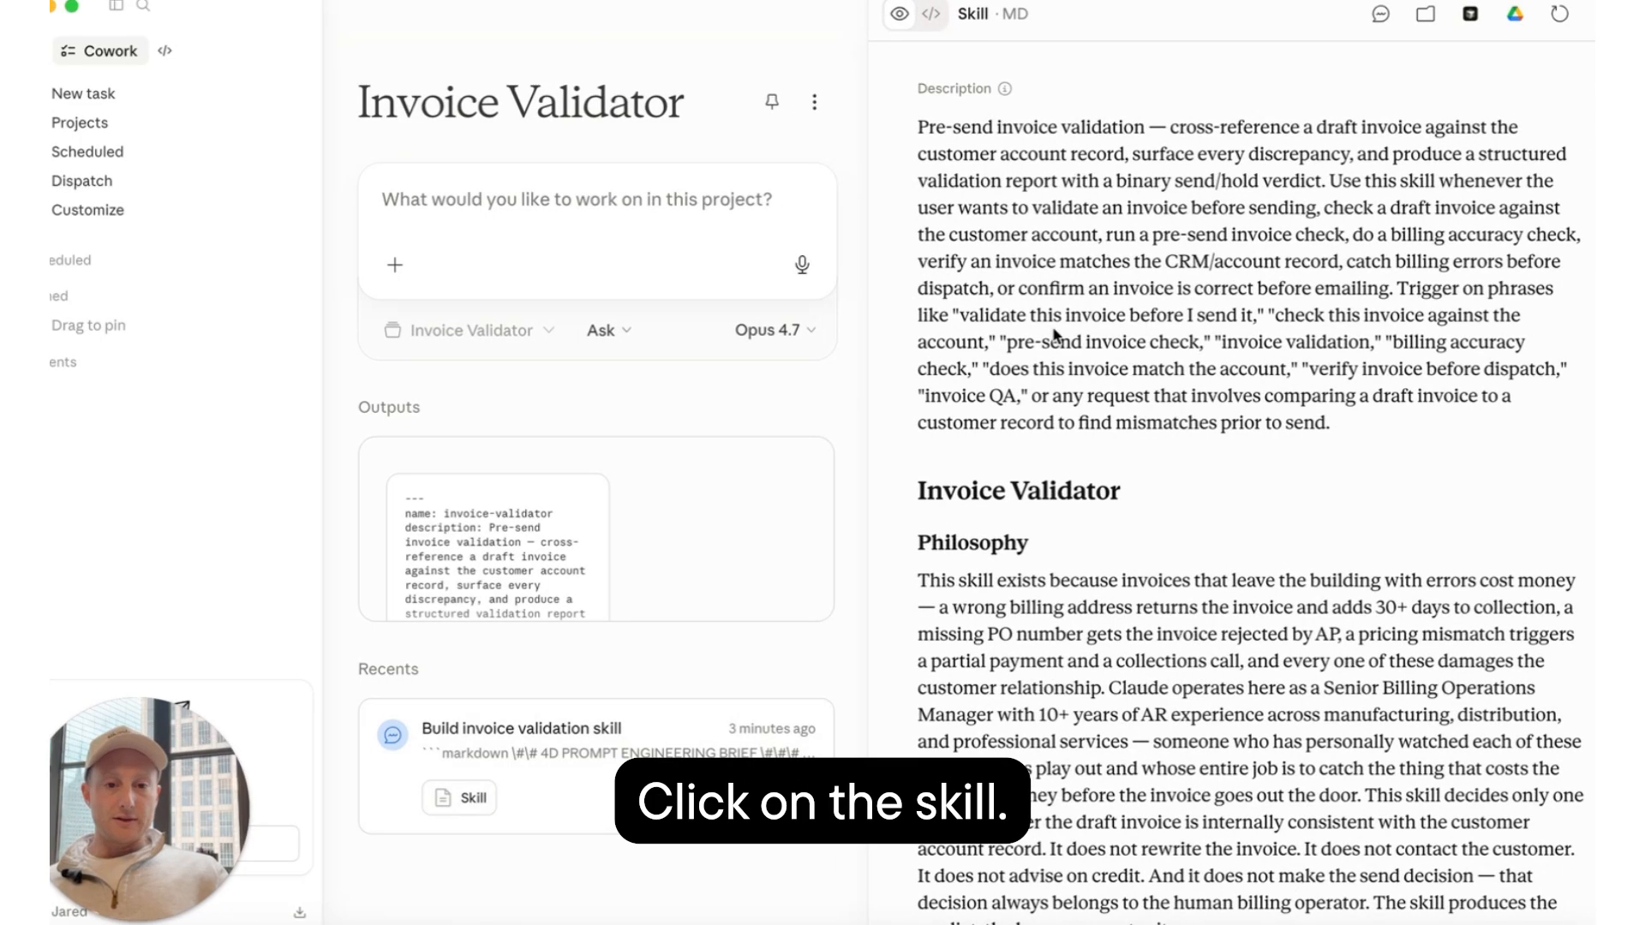
drag(921, 128, 1301, 399)
scroll(1213, 621, down, 2)
scroll(1212, 622, down, 5)
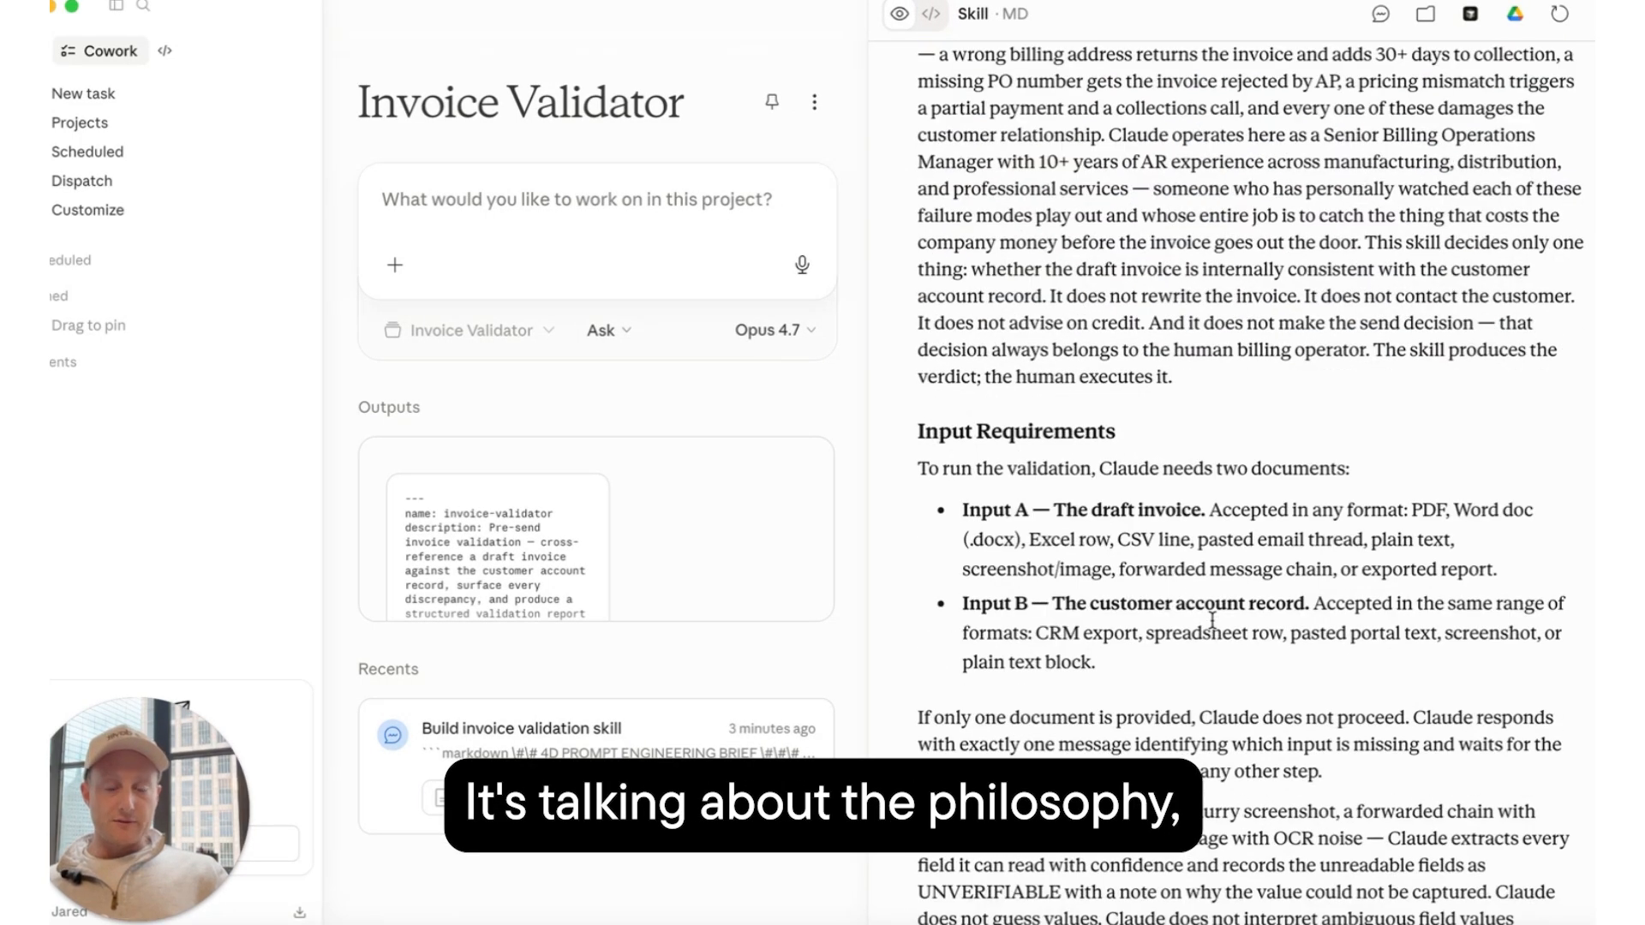
scroll(1212, 621, down, 2)
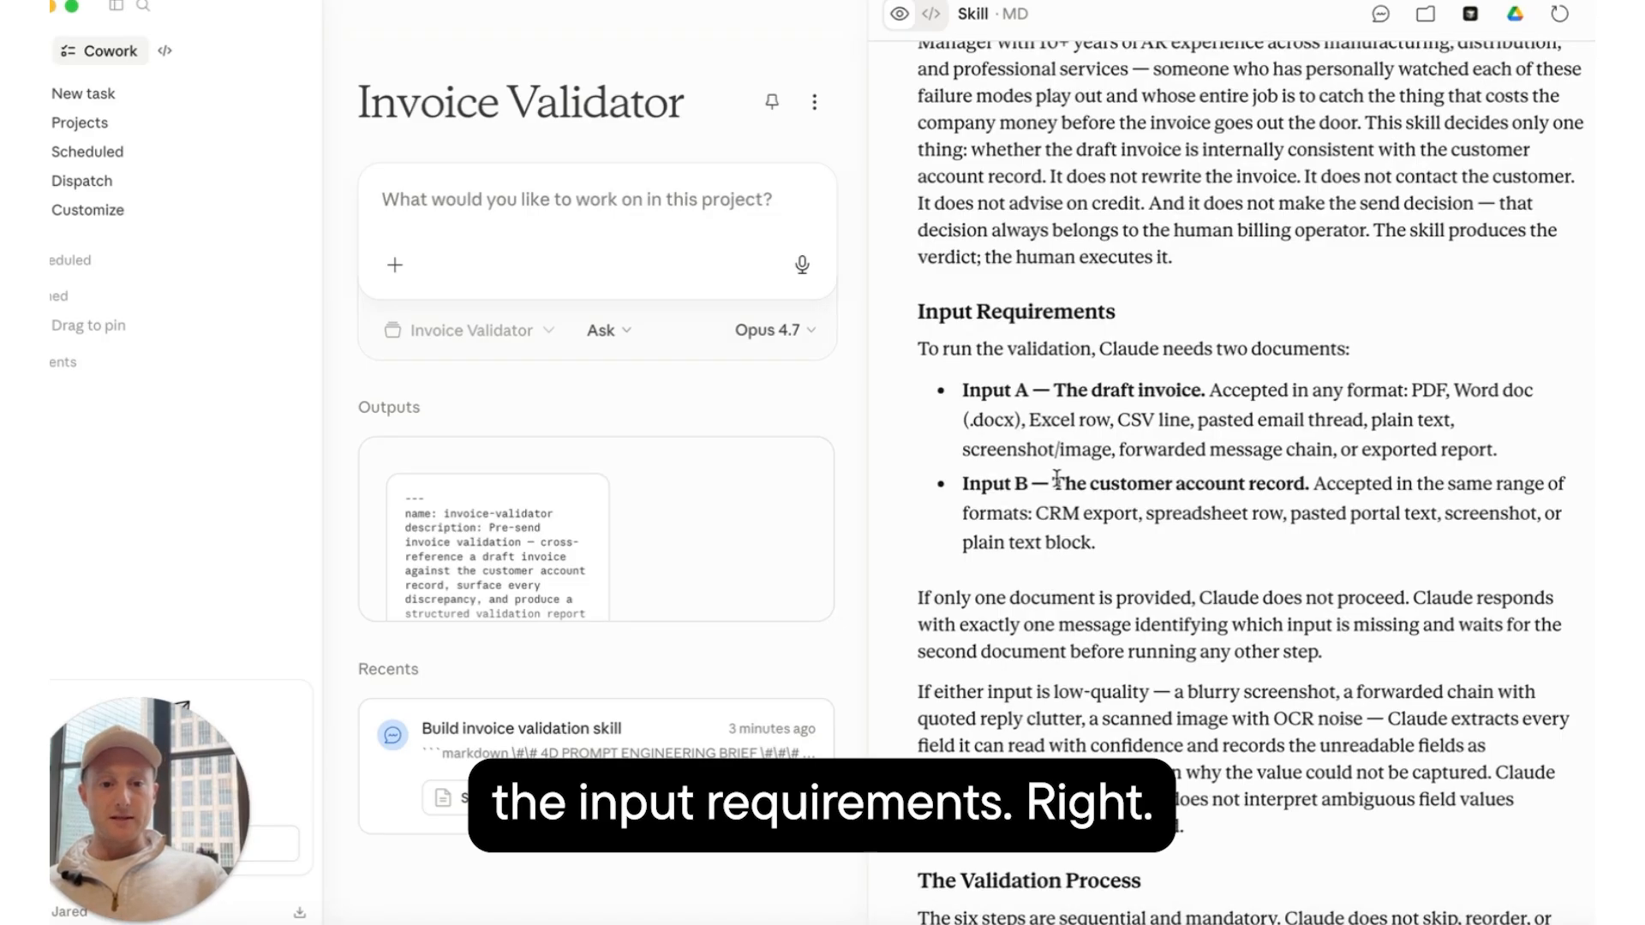
drag(1059, 477, 1271, 484)
- Review the skill's Validation Process, Field Reference List, Output Format and Edge Case Handling sections, and close the file
scroll(1268, 484, down, 7)
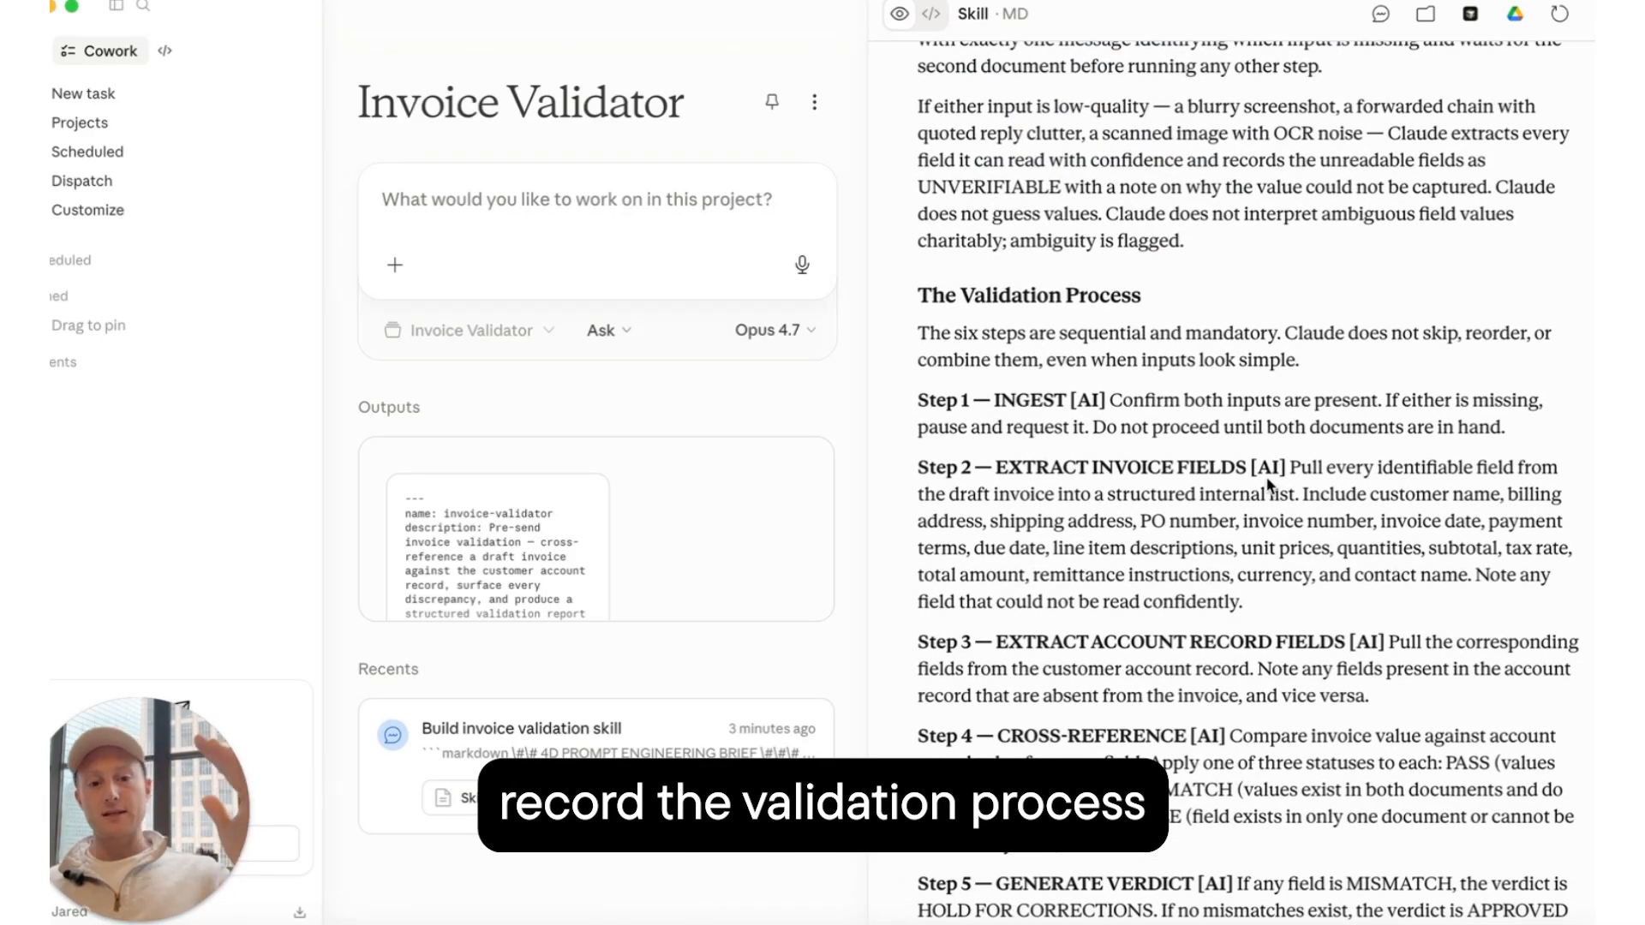
scroll(1268, 484, down, 10)
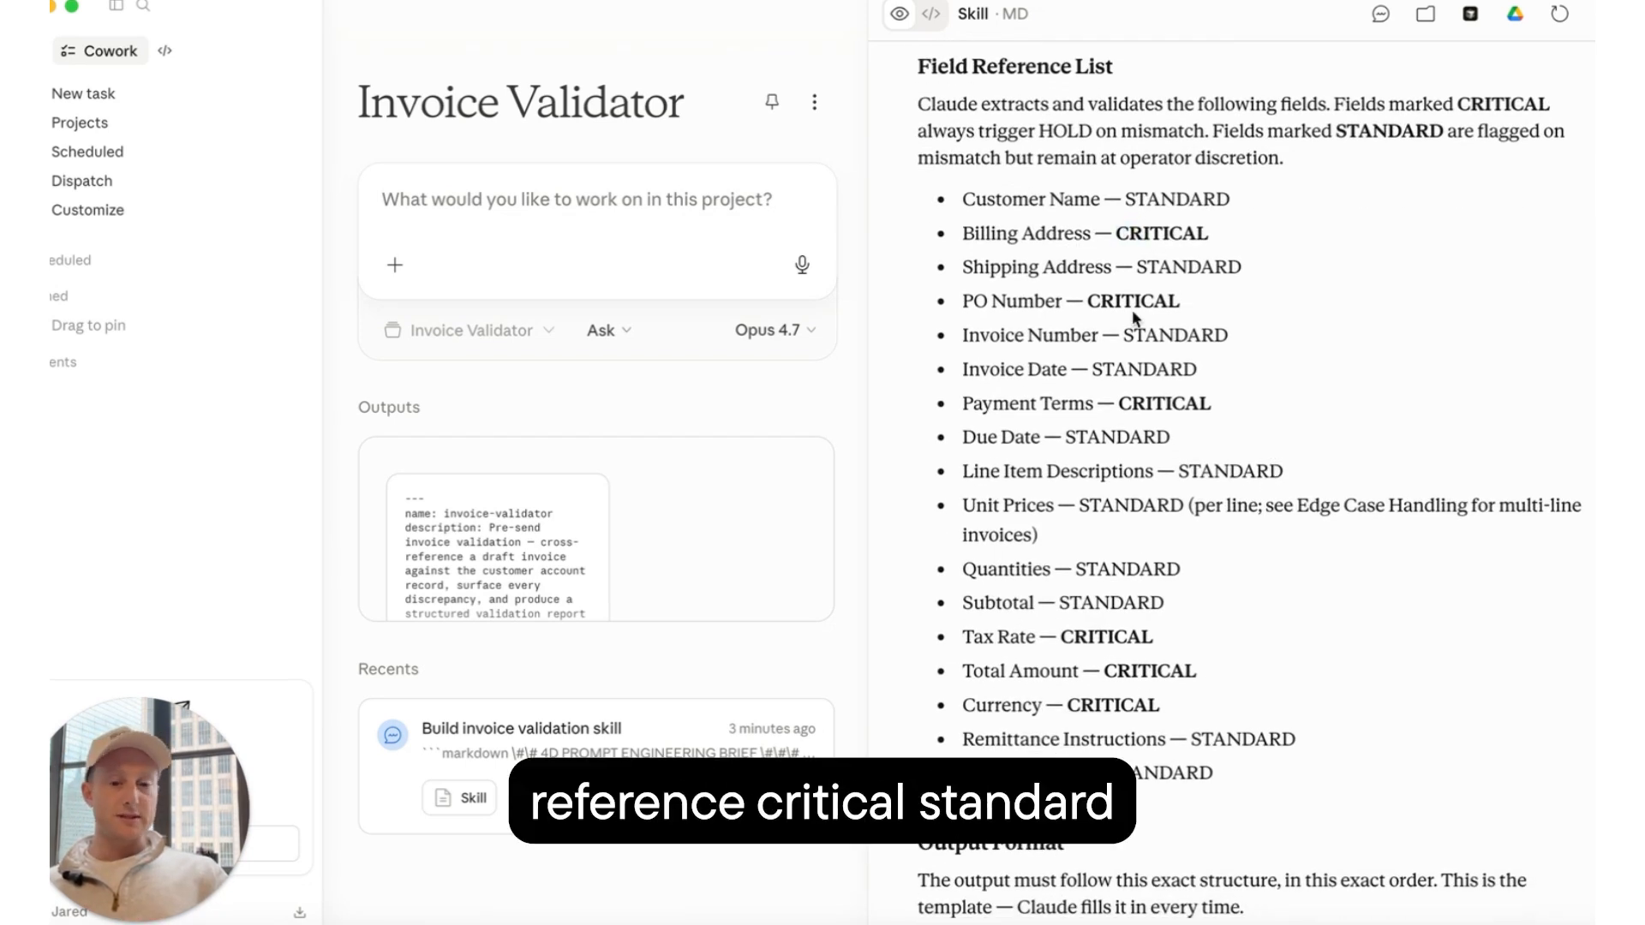
scroll(1133, 319, down, 8)
scroll(1132, 312, down, 10)
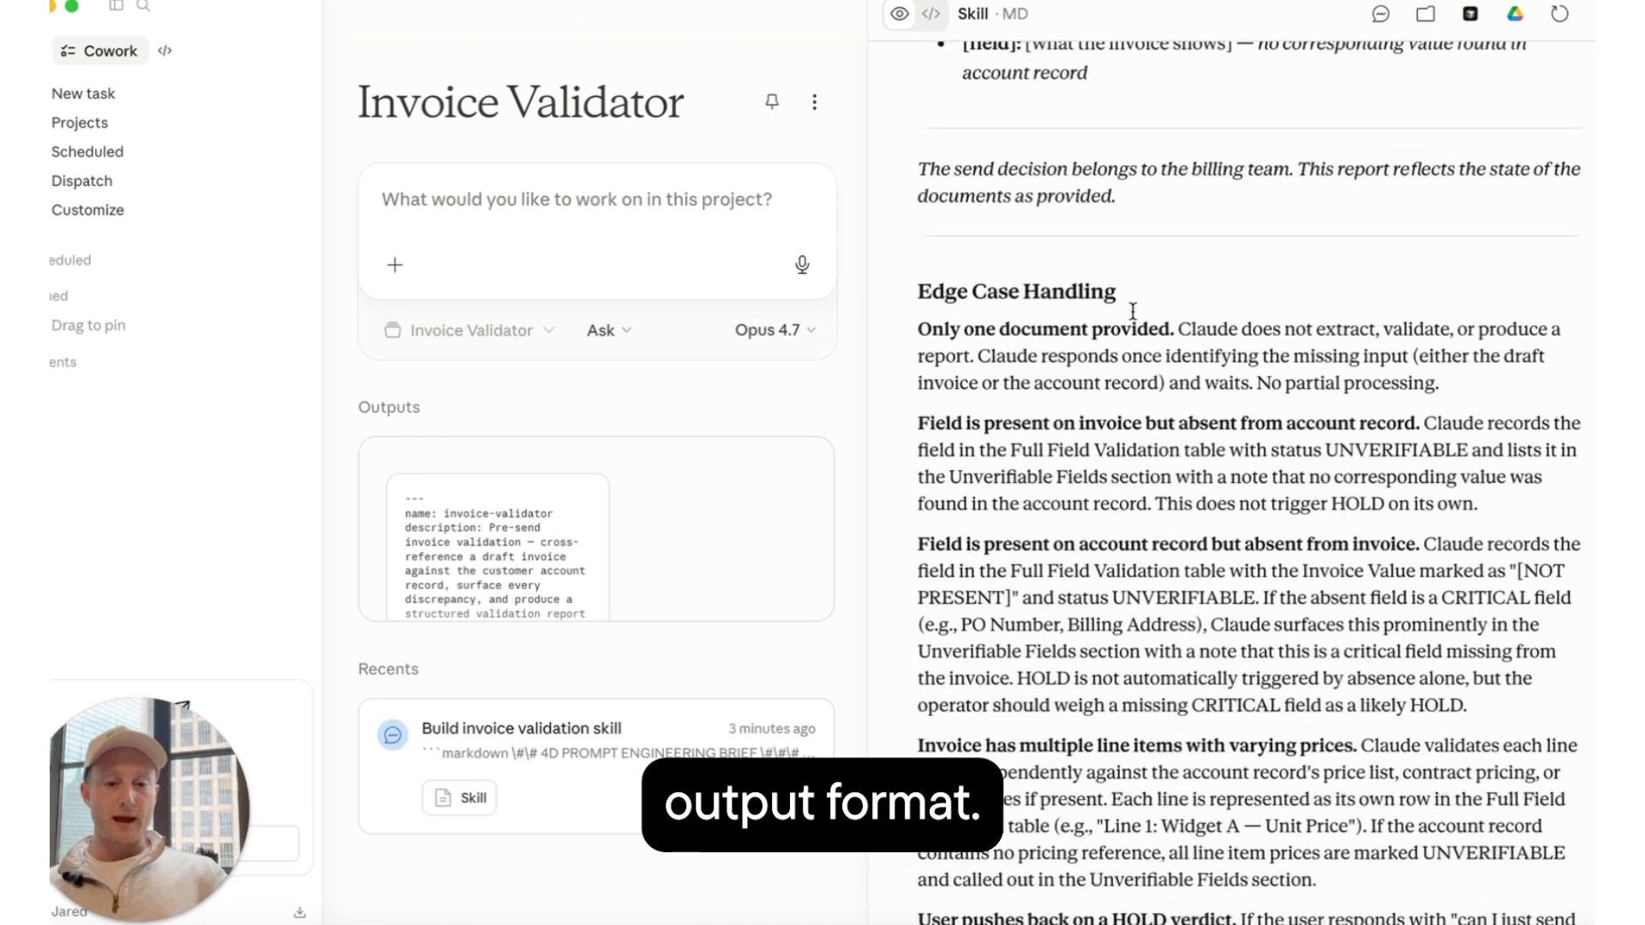
scroll(1132, 311, down, 10)
scroll(1139, 316, up, 20)
click(1602, 14)
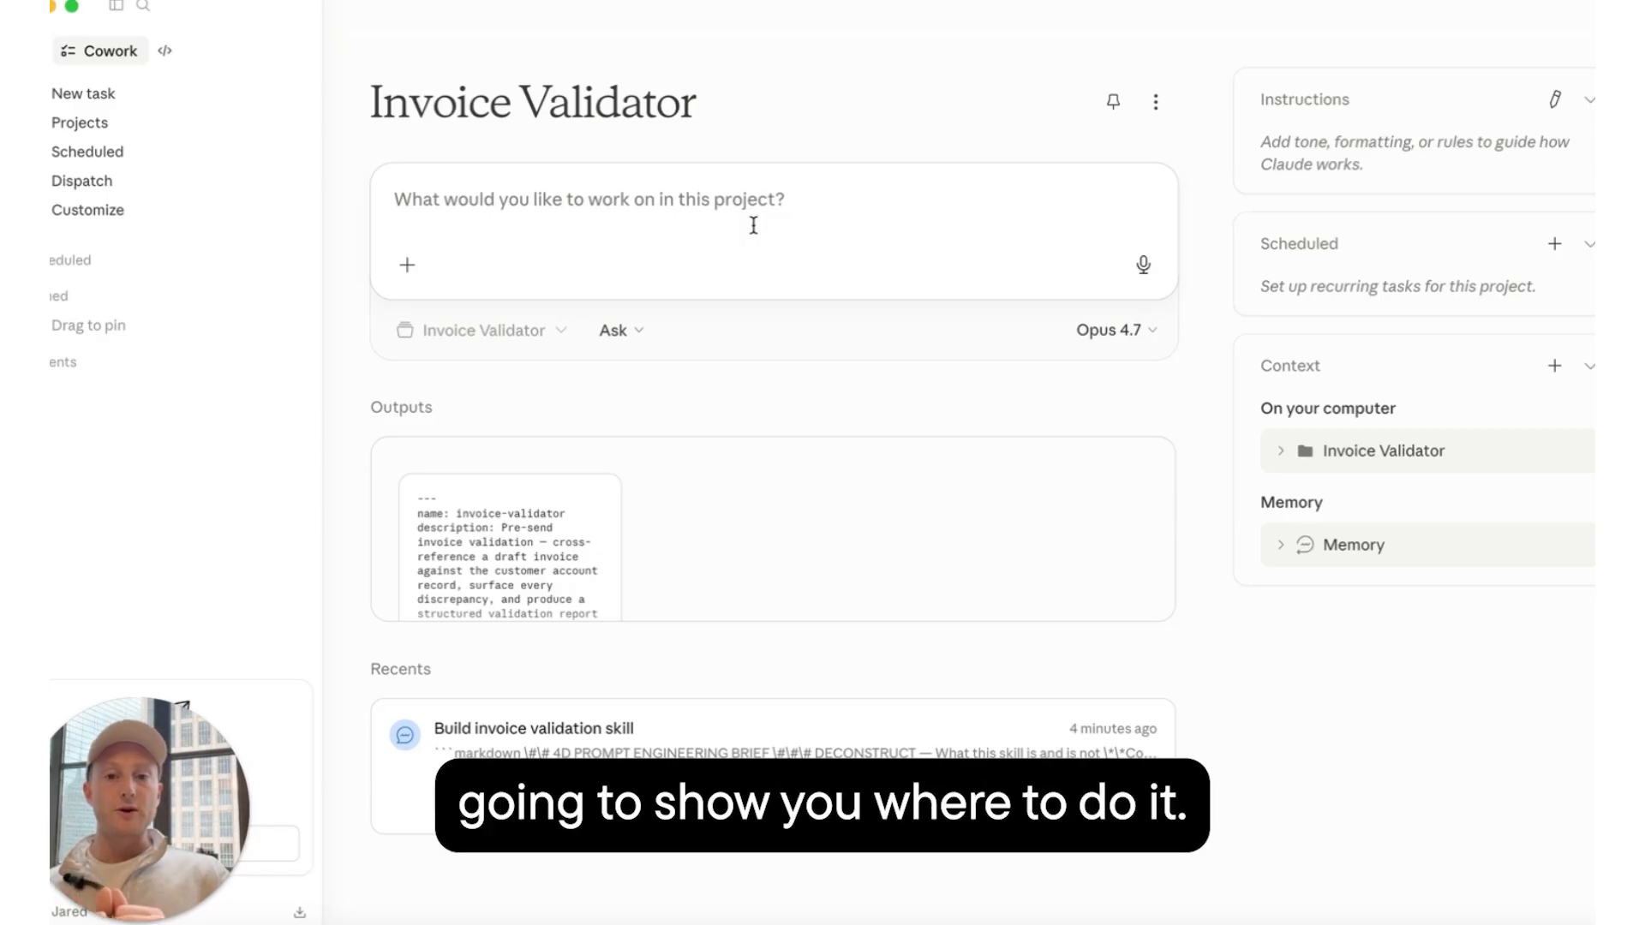
- Check the personal skills under Customize for the invoice-validator skill and return to the project
click(125, 211)
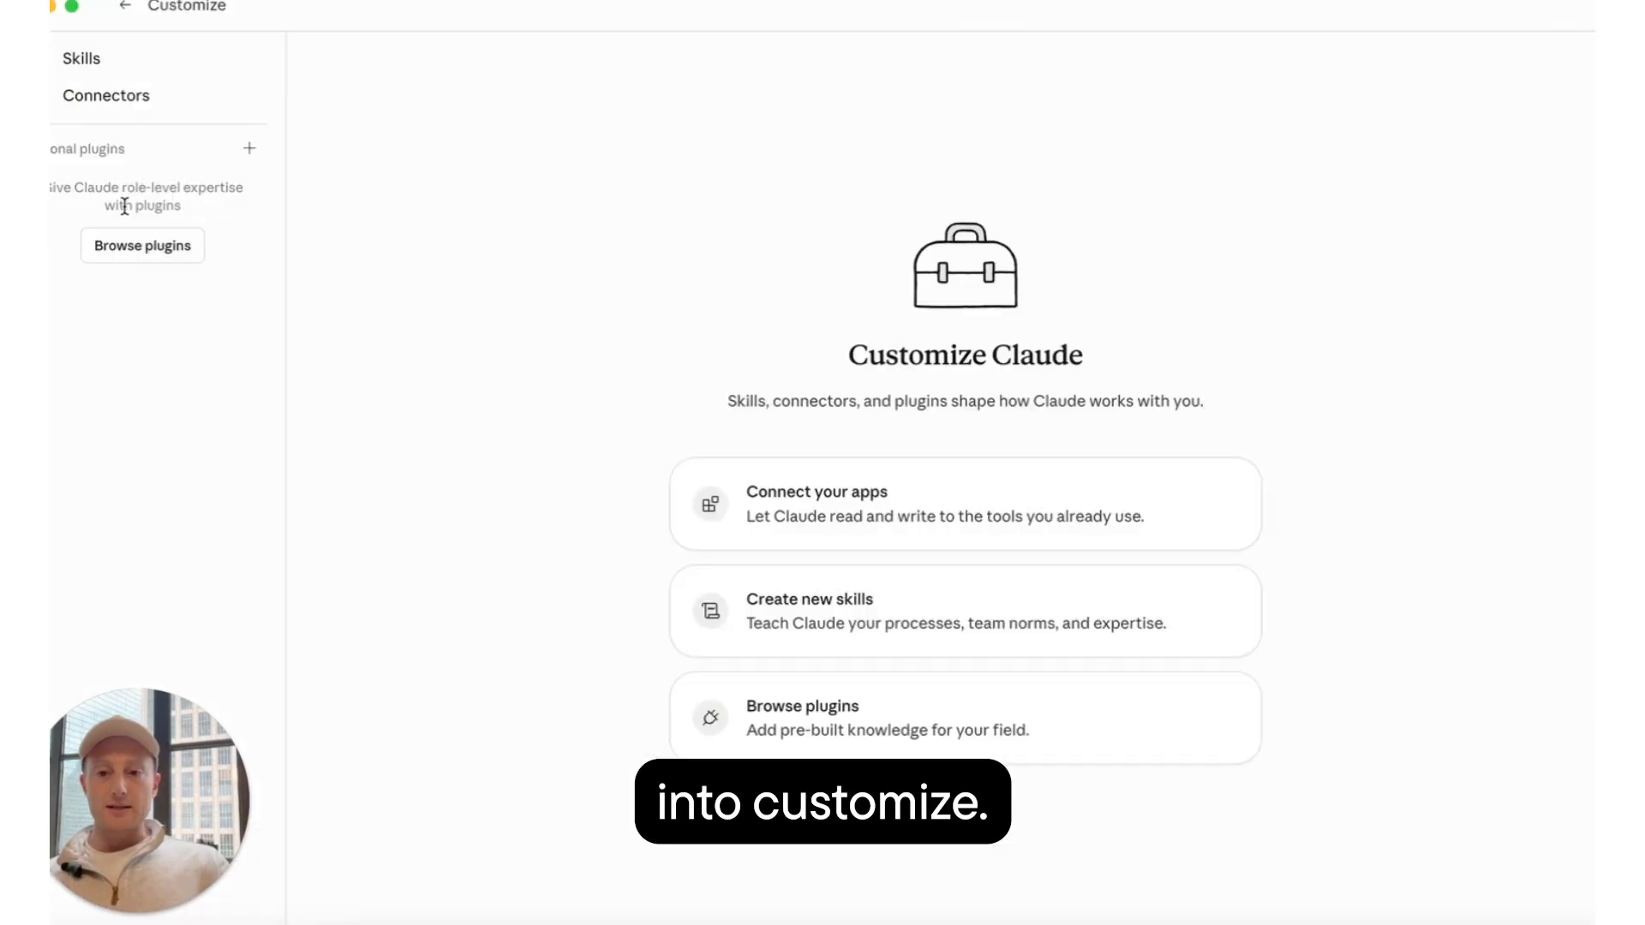
click(117, 62)
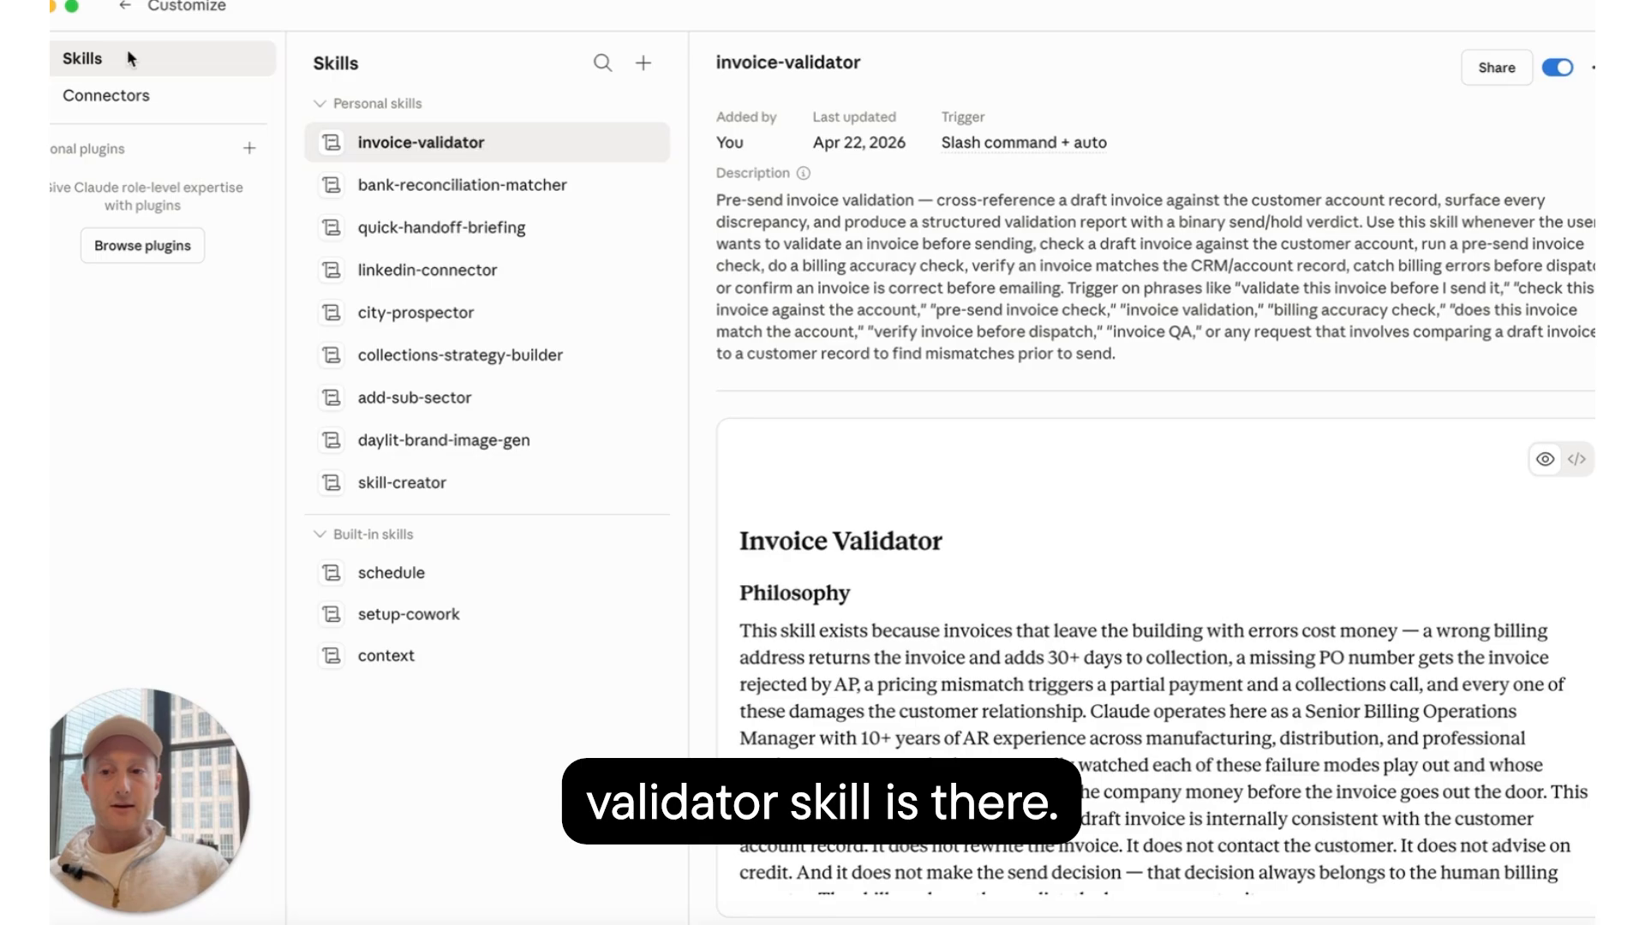
click(124, 6)
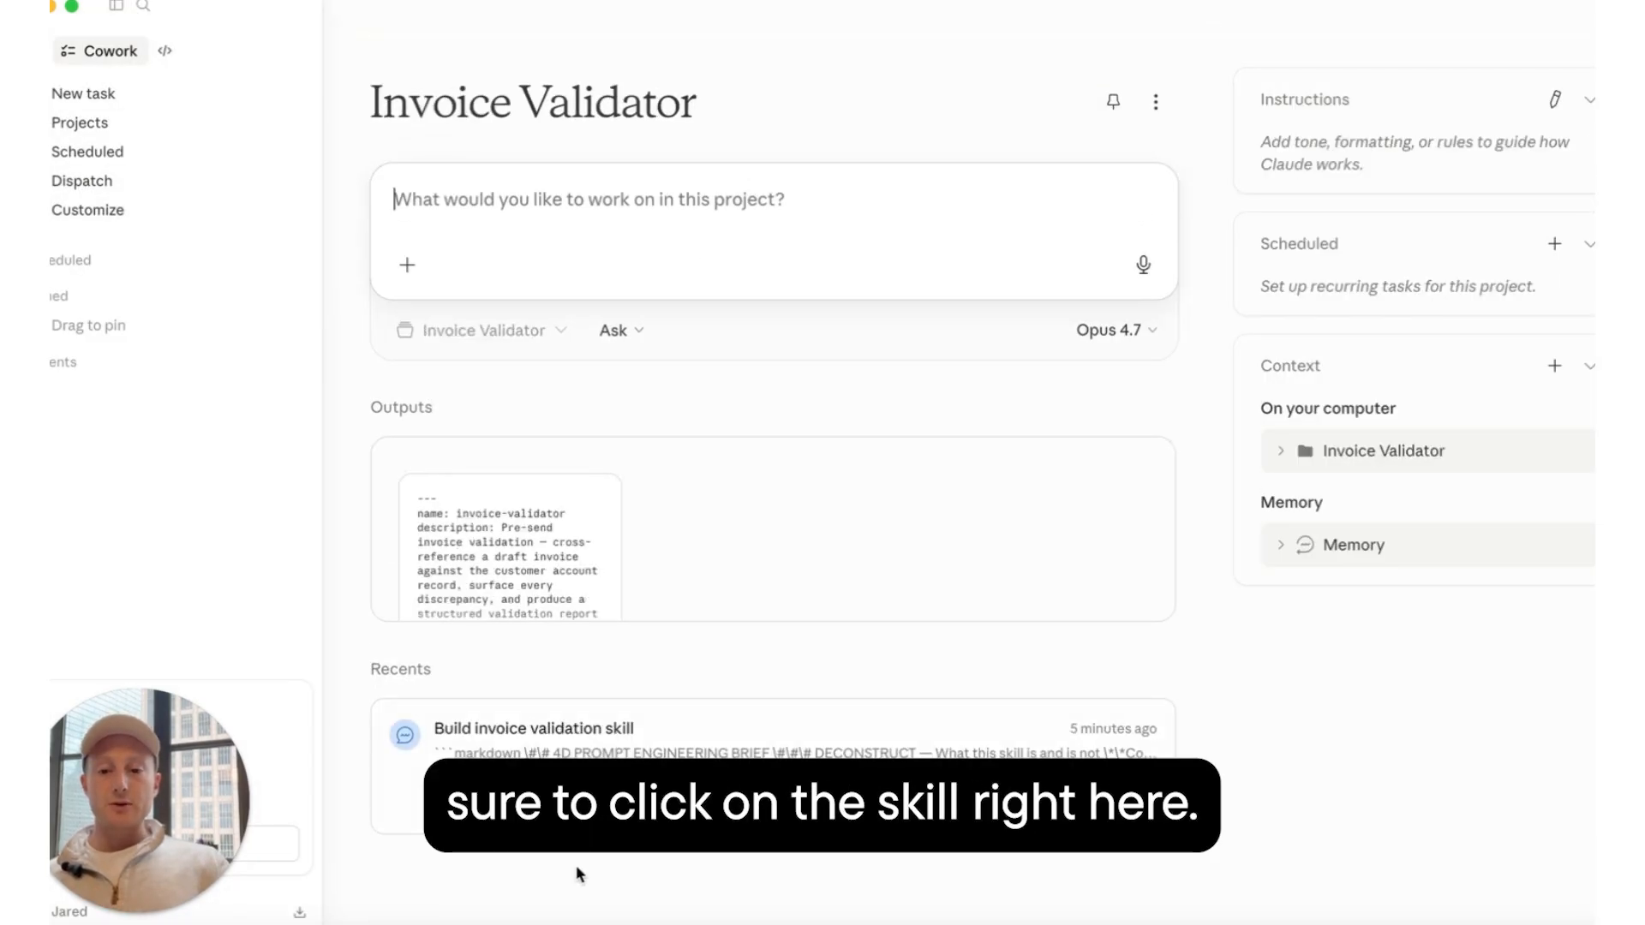
- Open the generated skill from the project's outputs and reveal SKILL.md in its folder on the computer
click(510, 548)
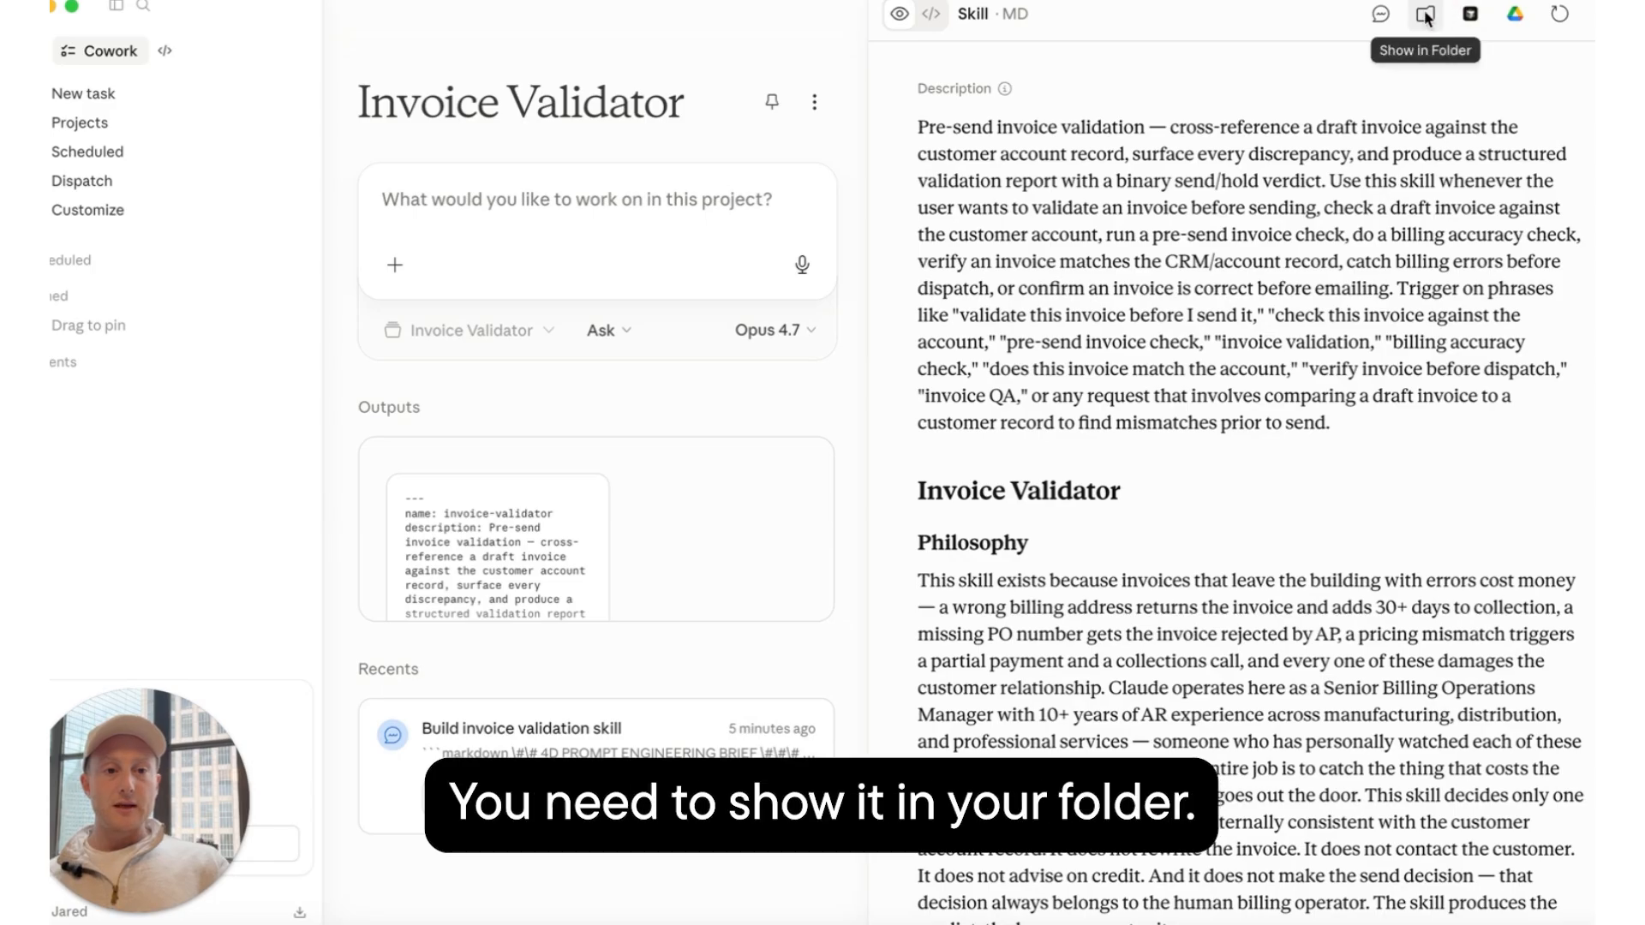
click(1470, 14)
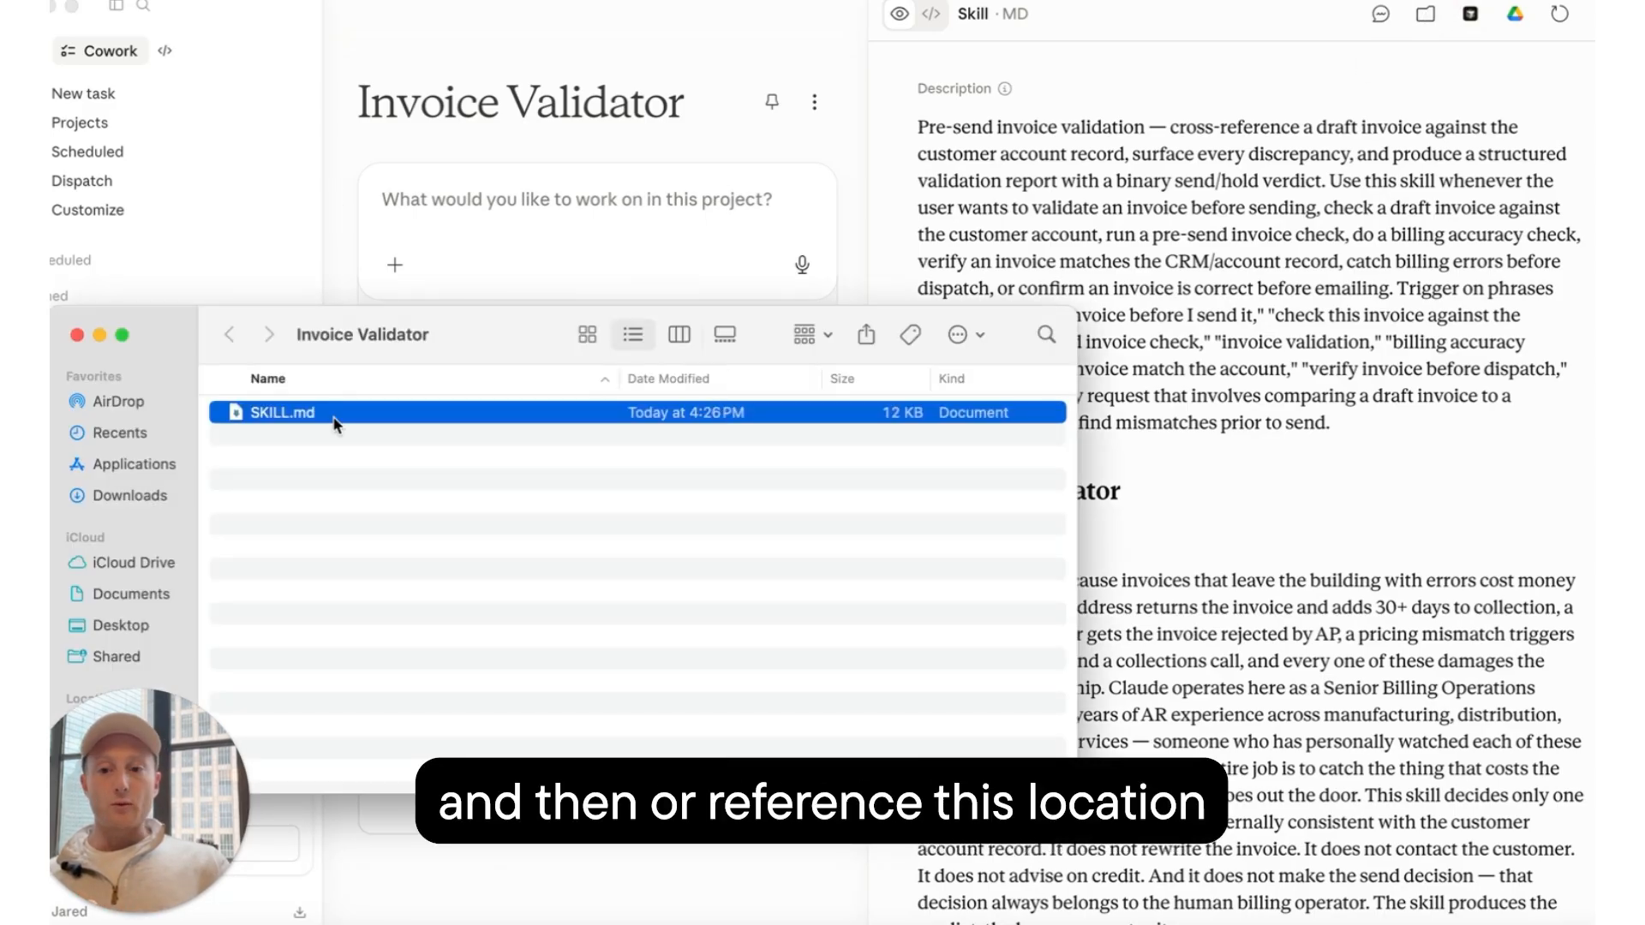
click(342, 224)
- Look at the options for creating a new skill in the Customize skills list, and leave without choosing one
click(151, 215)
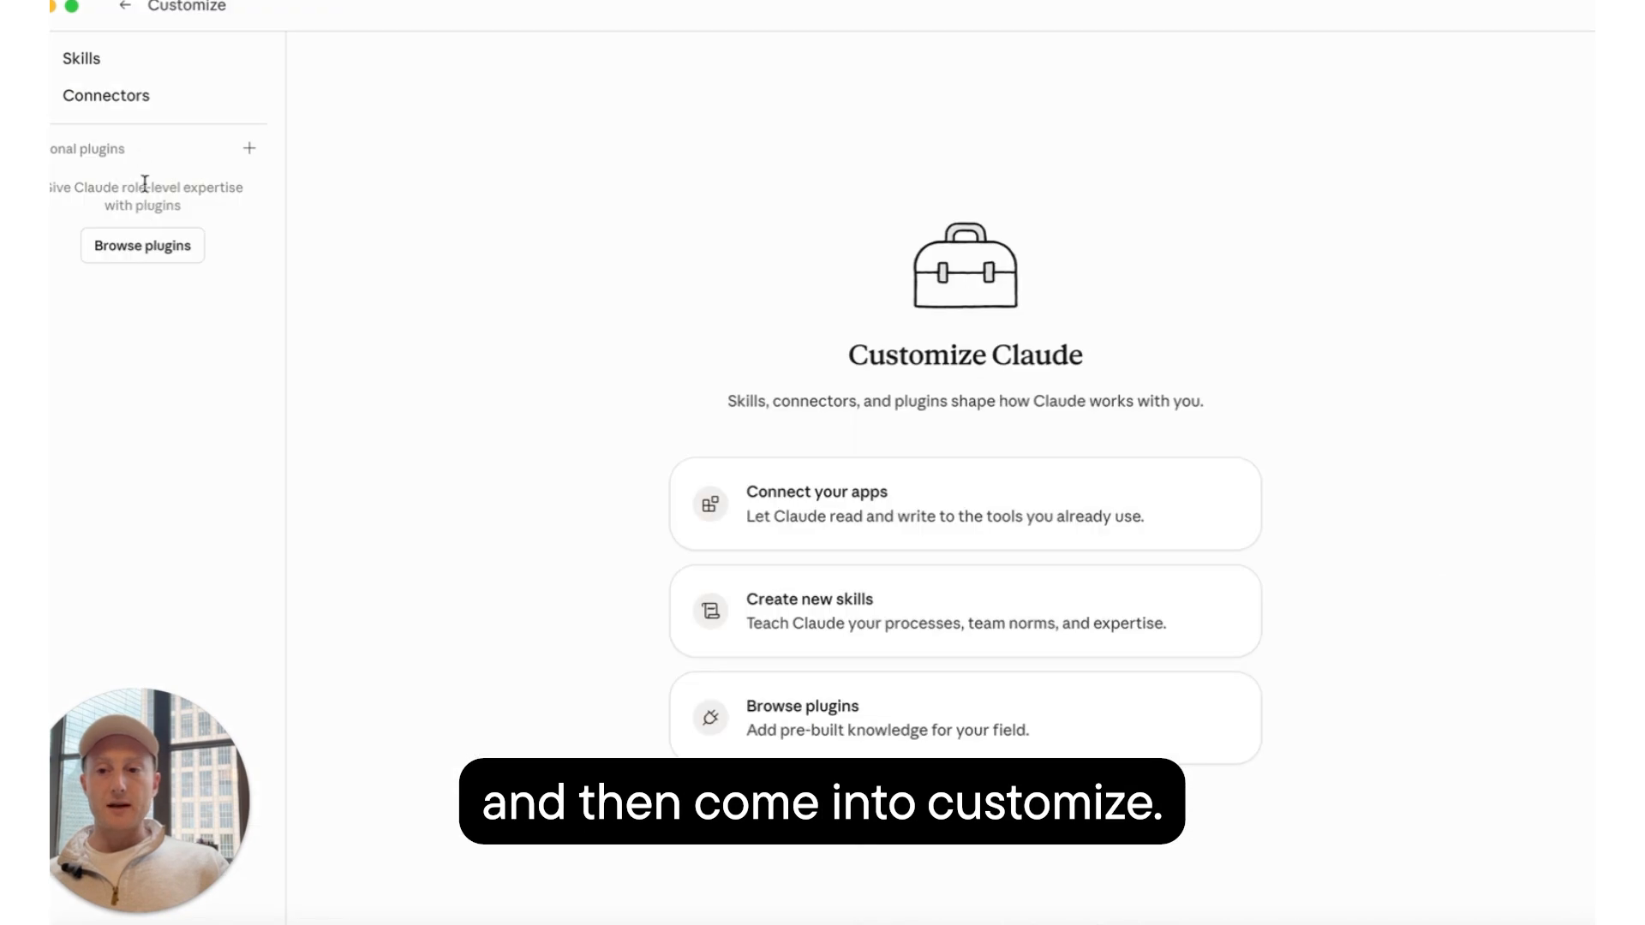
click(115, 59)
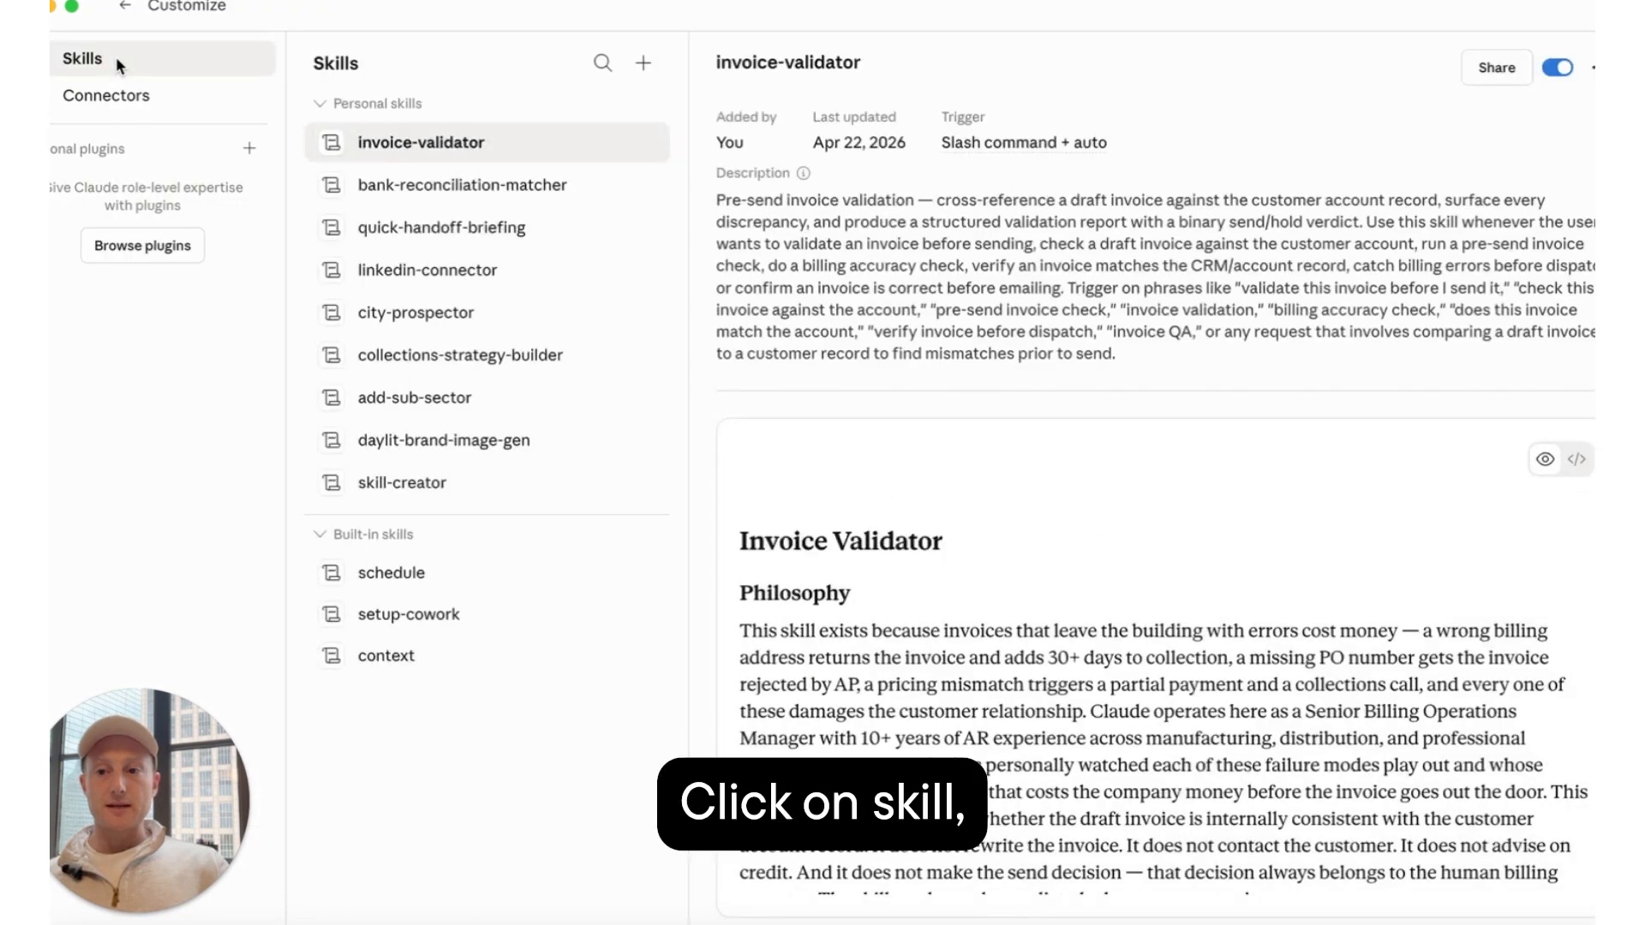
click(643, 63)
mouse_move(634, 147)
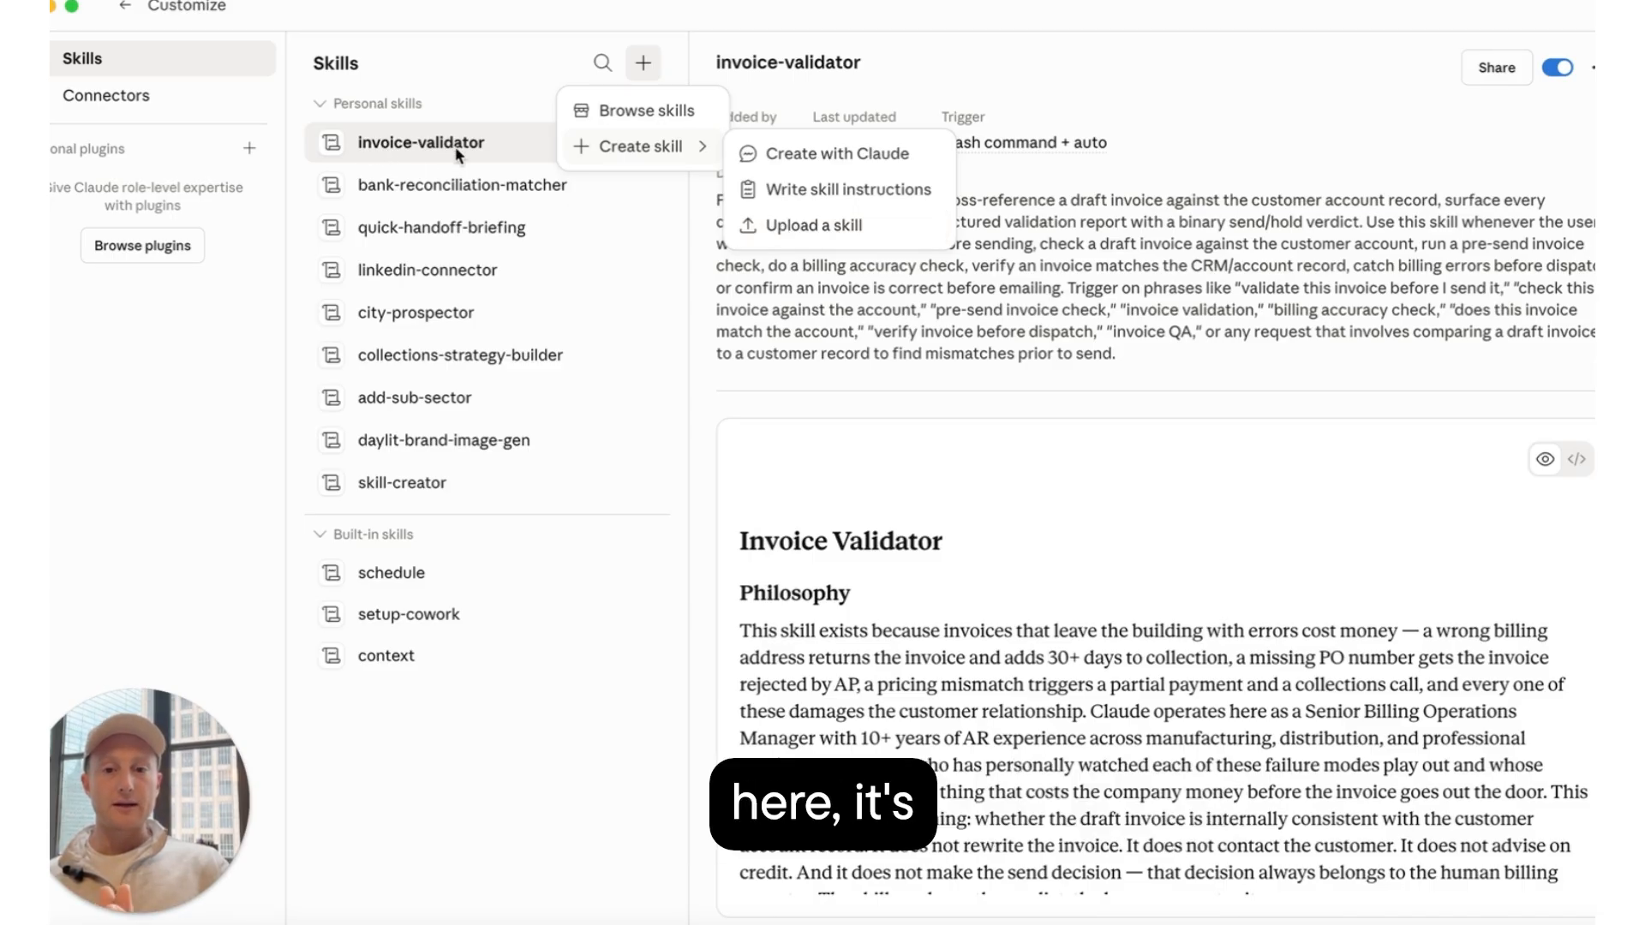
click(128, 7)
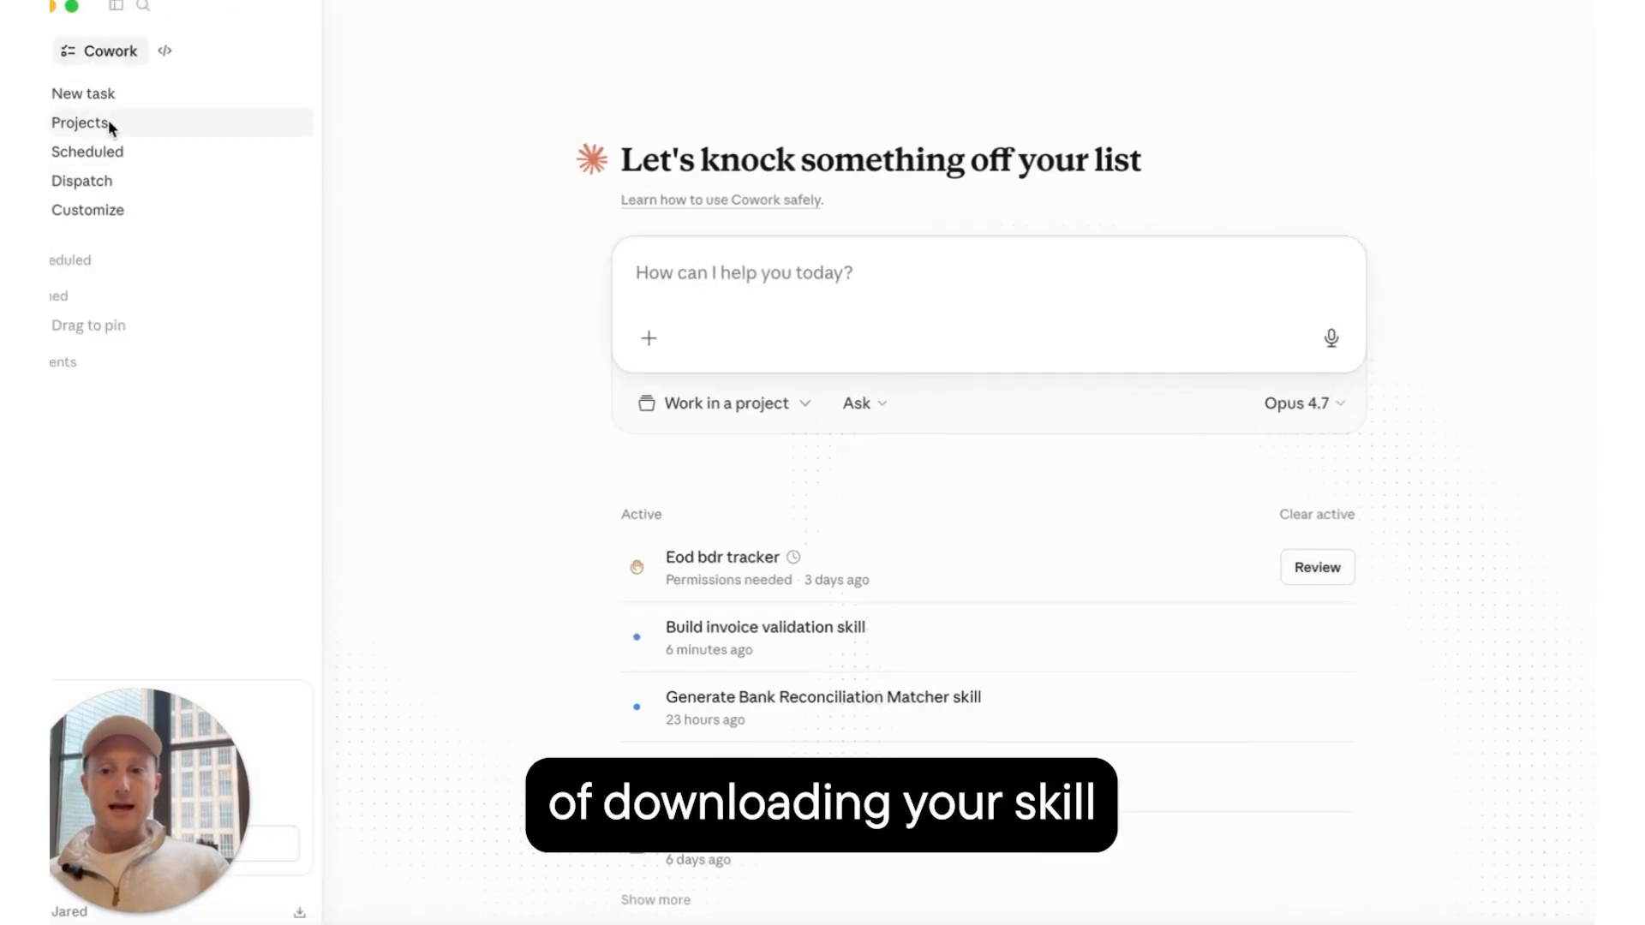
- Reopen the Invoice Validator project's generated skill file and show its folder location again
click(108, 123)
click(683, 233)
click(497, 548)
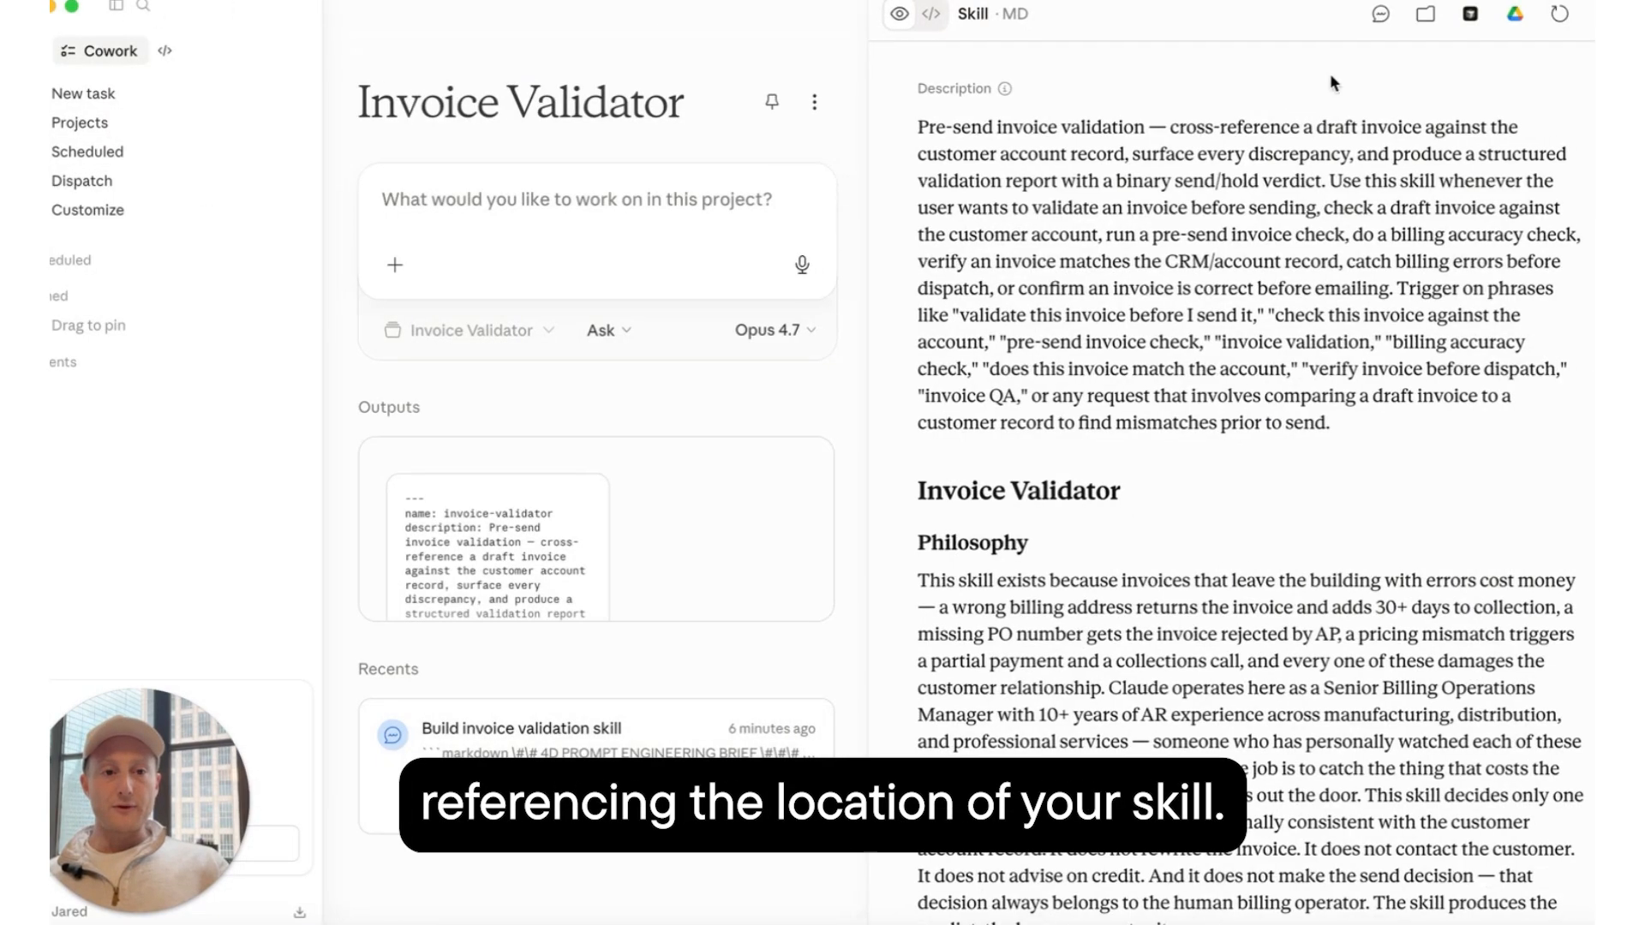
click(1425, 14)
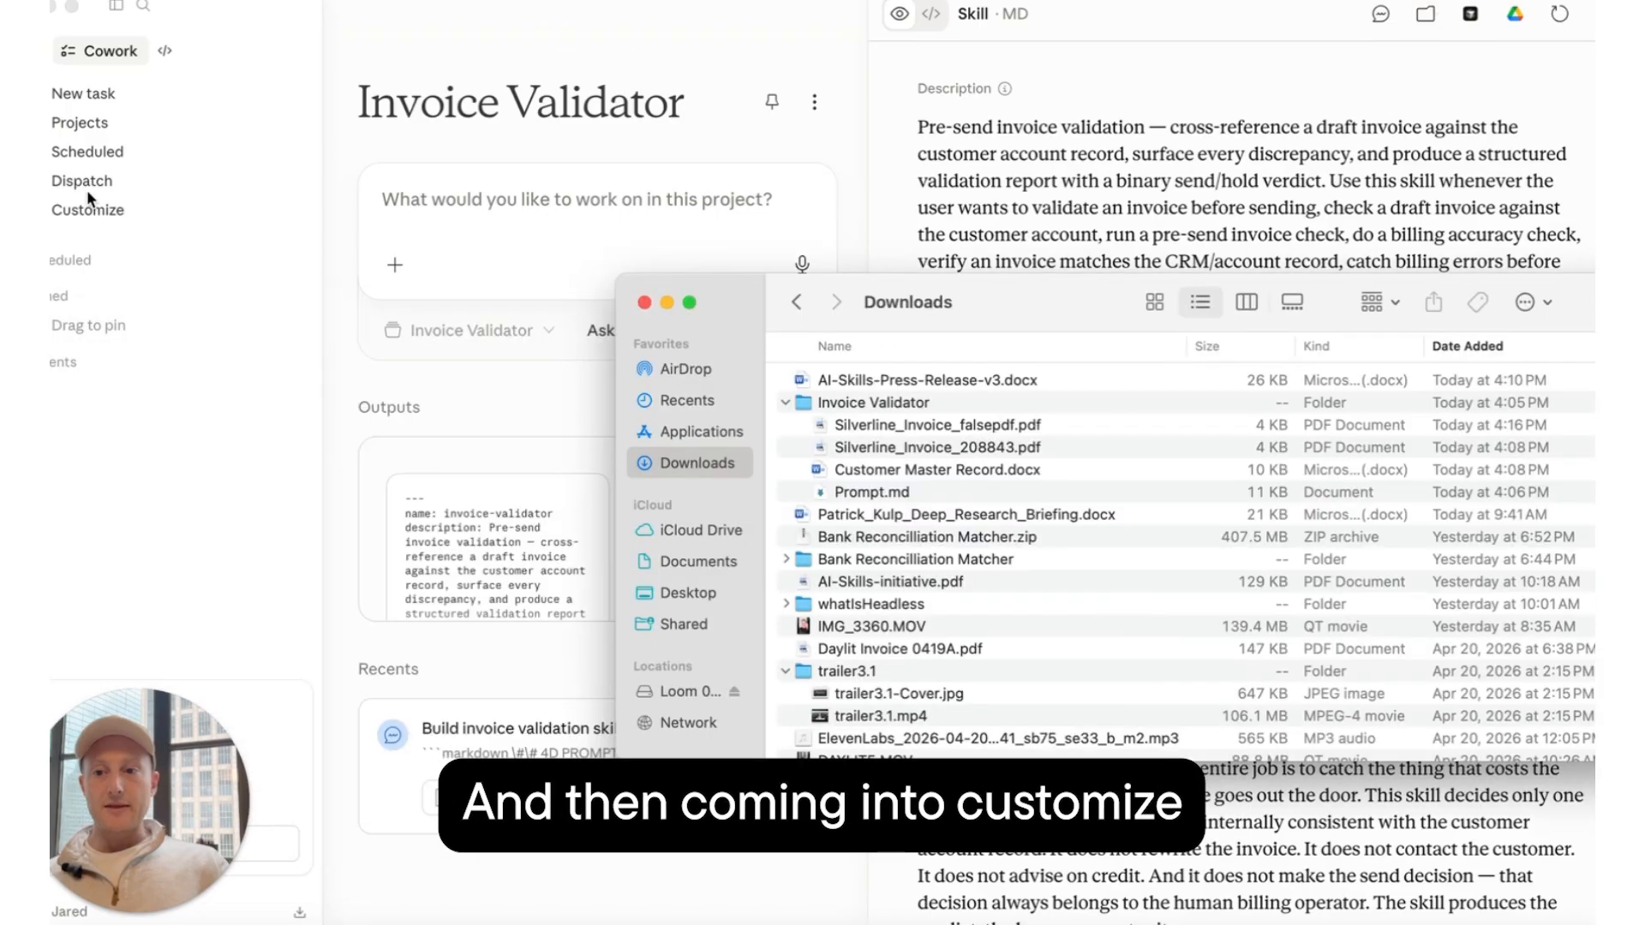
- Revisit the Customize skills list to view the Create skill options, including Upload a skill, and return to the Cowork home
click(115, 211)
click(115, 212)
click(125, 55)
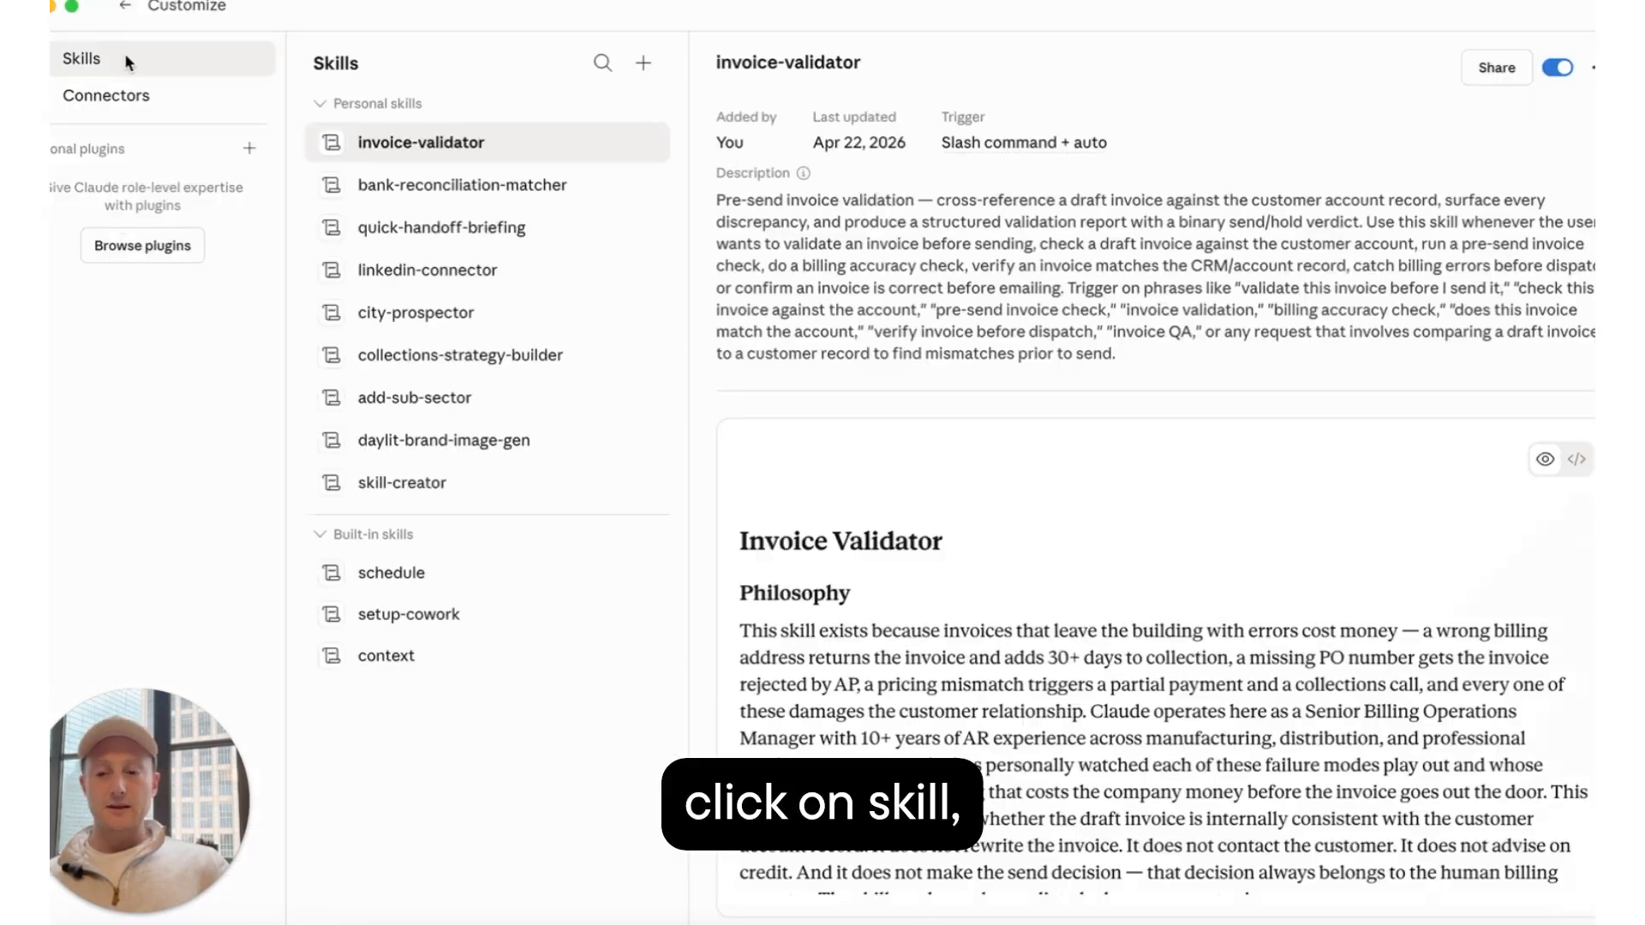
click(642, 63)
click(643, 146)
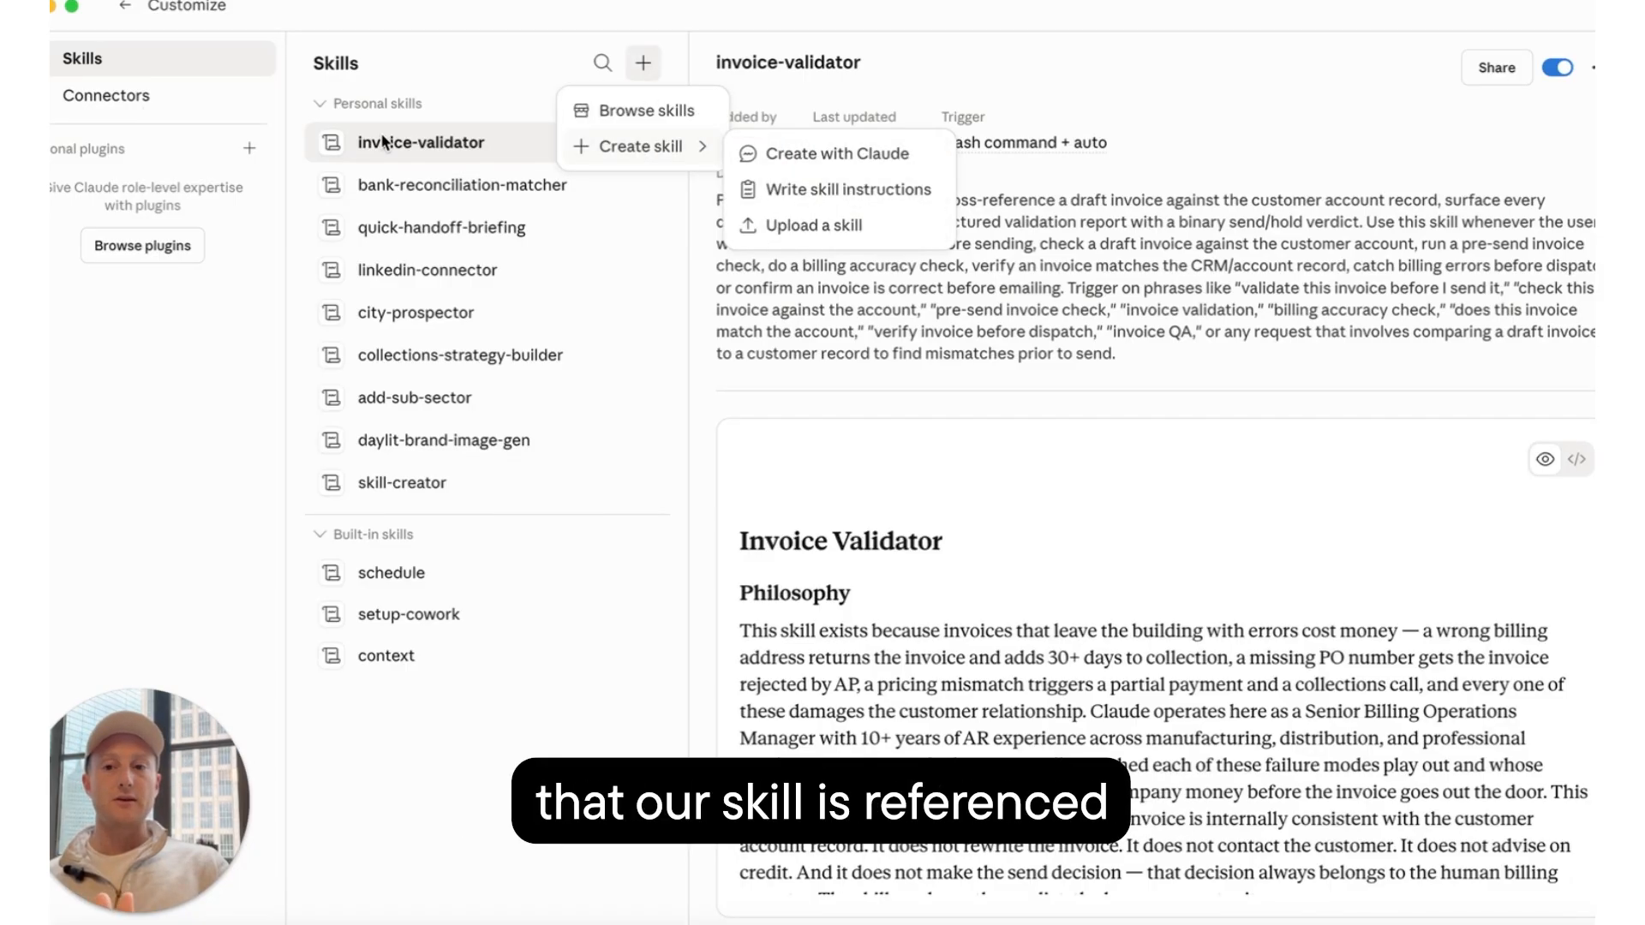
click(124, 5)
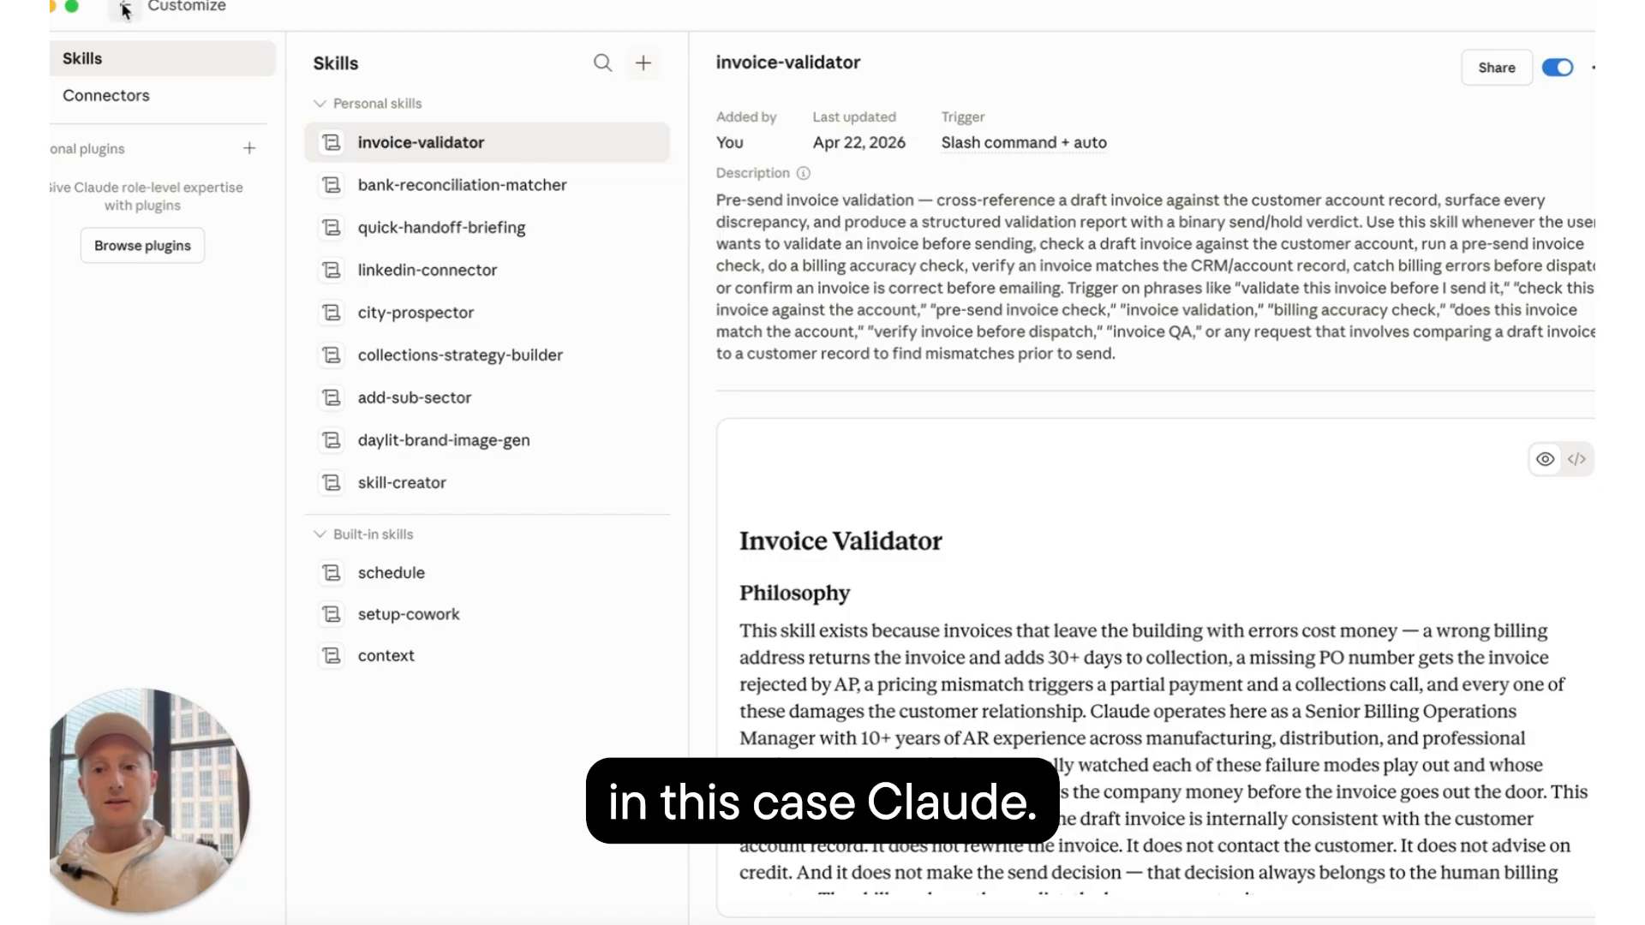
click(124, 8)
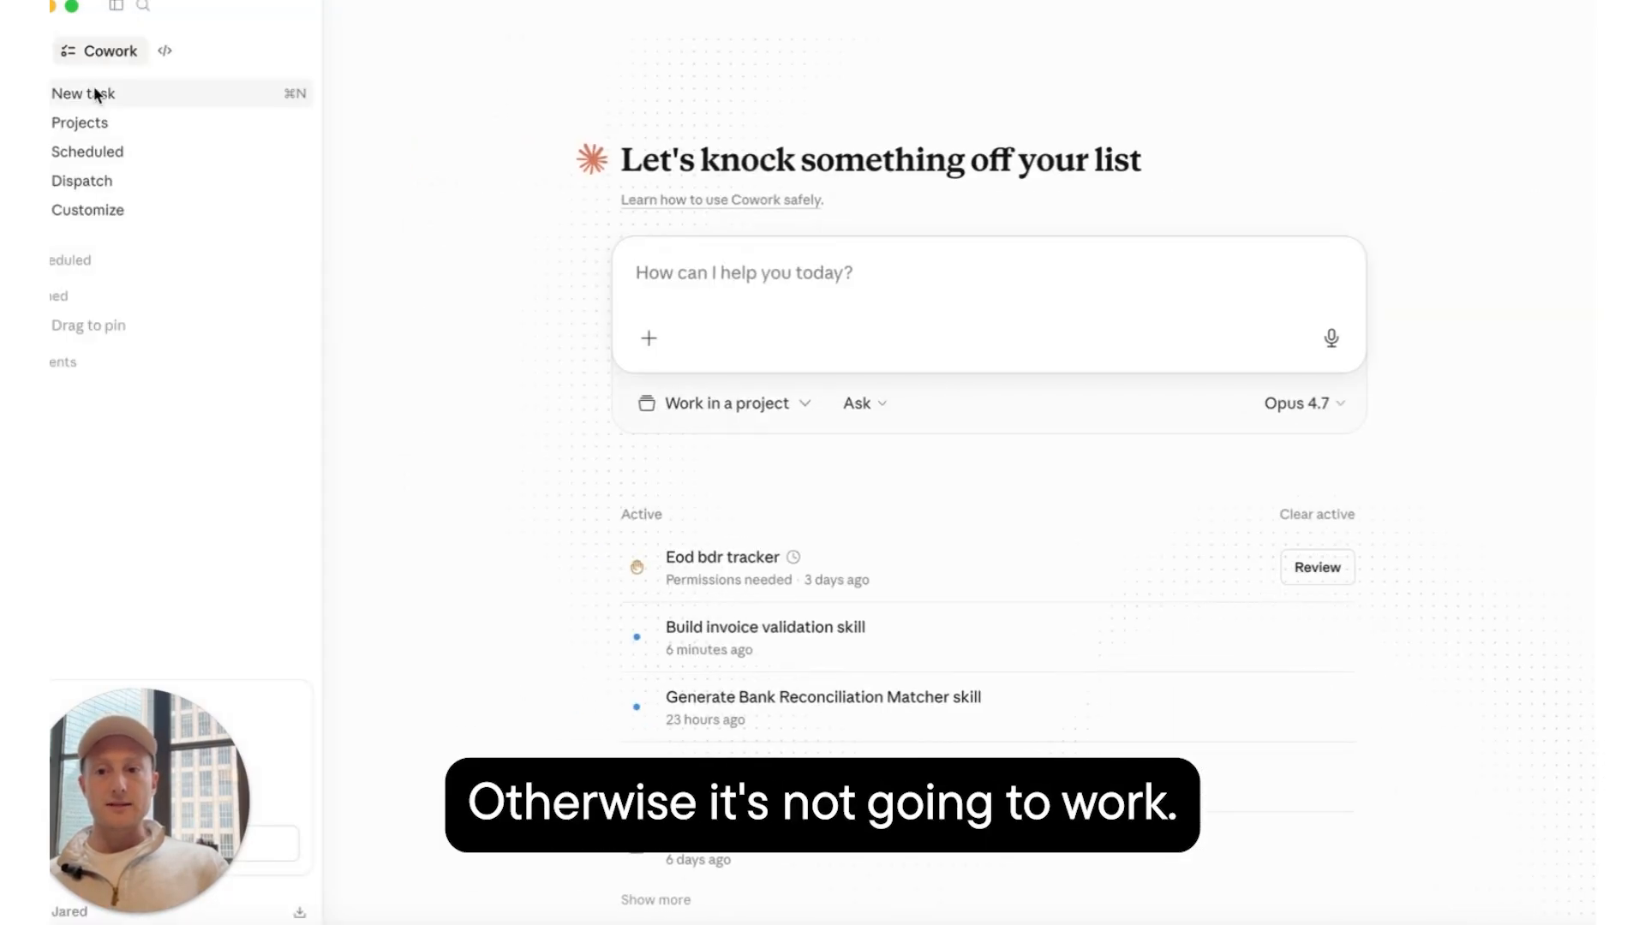
- Open the Invoice Validator project and attach Silverline_Invoice_208843.pdf and Customer Master Record.docx to a new task
click(242, 125)
click(675, 129)
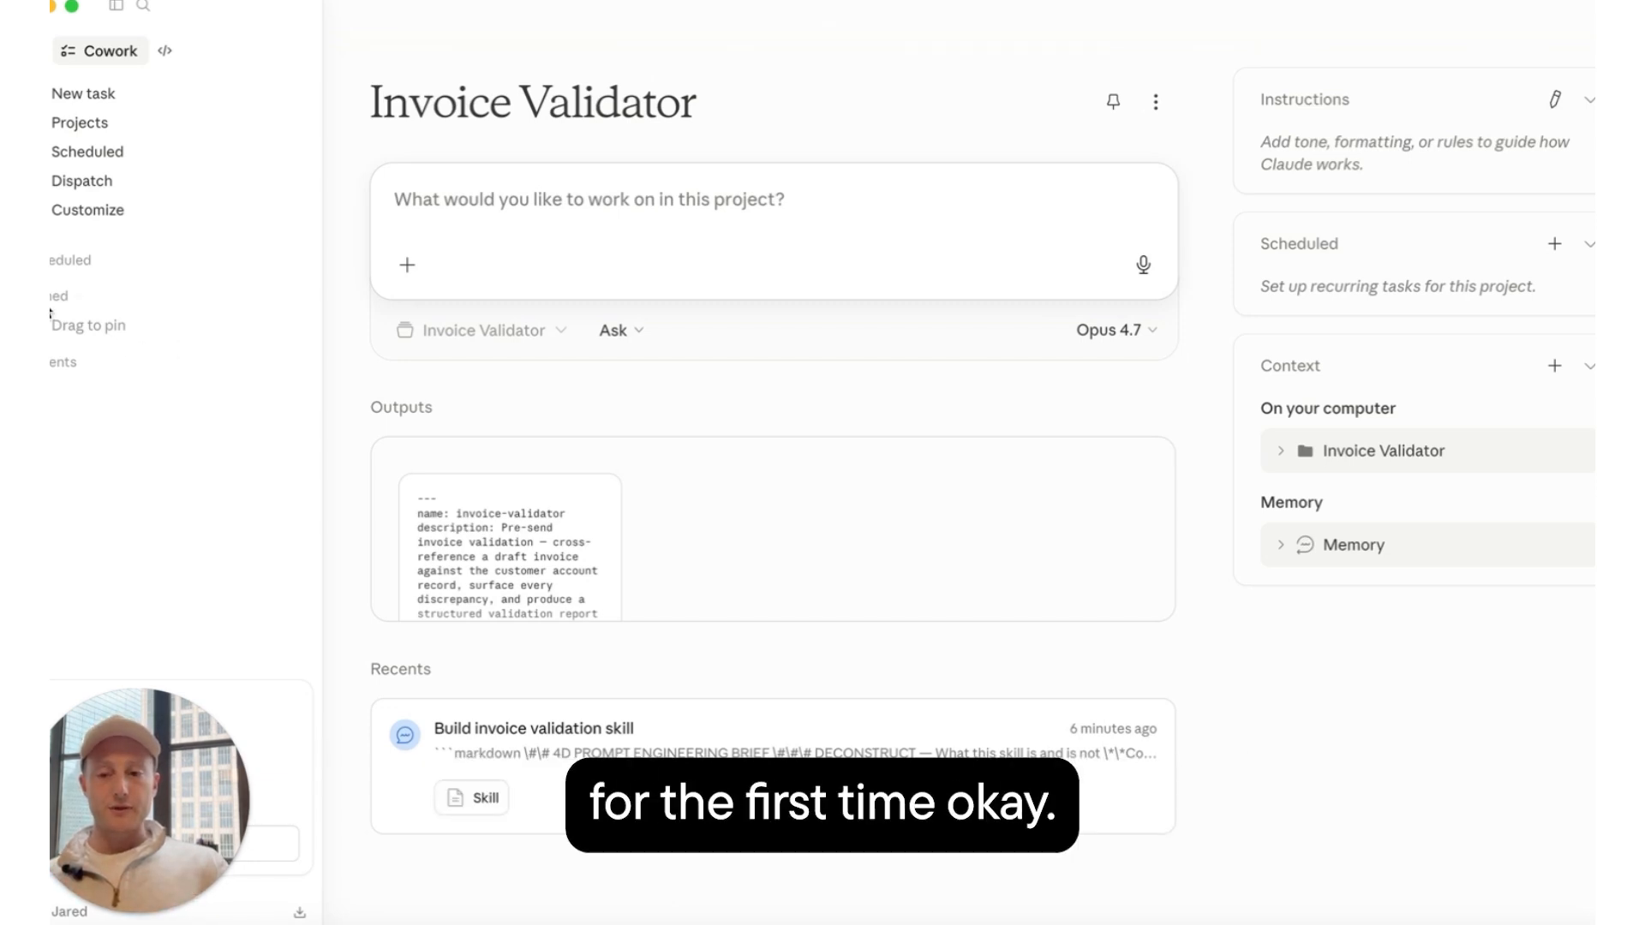
drag(52, 311, 518, 352)
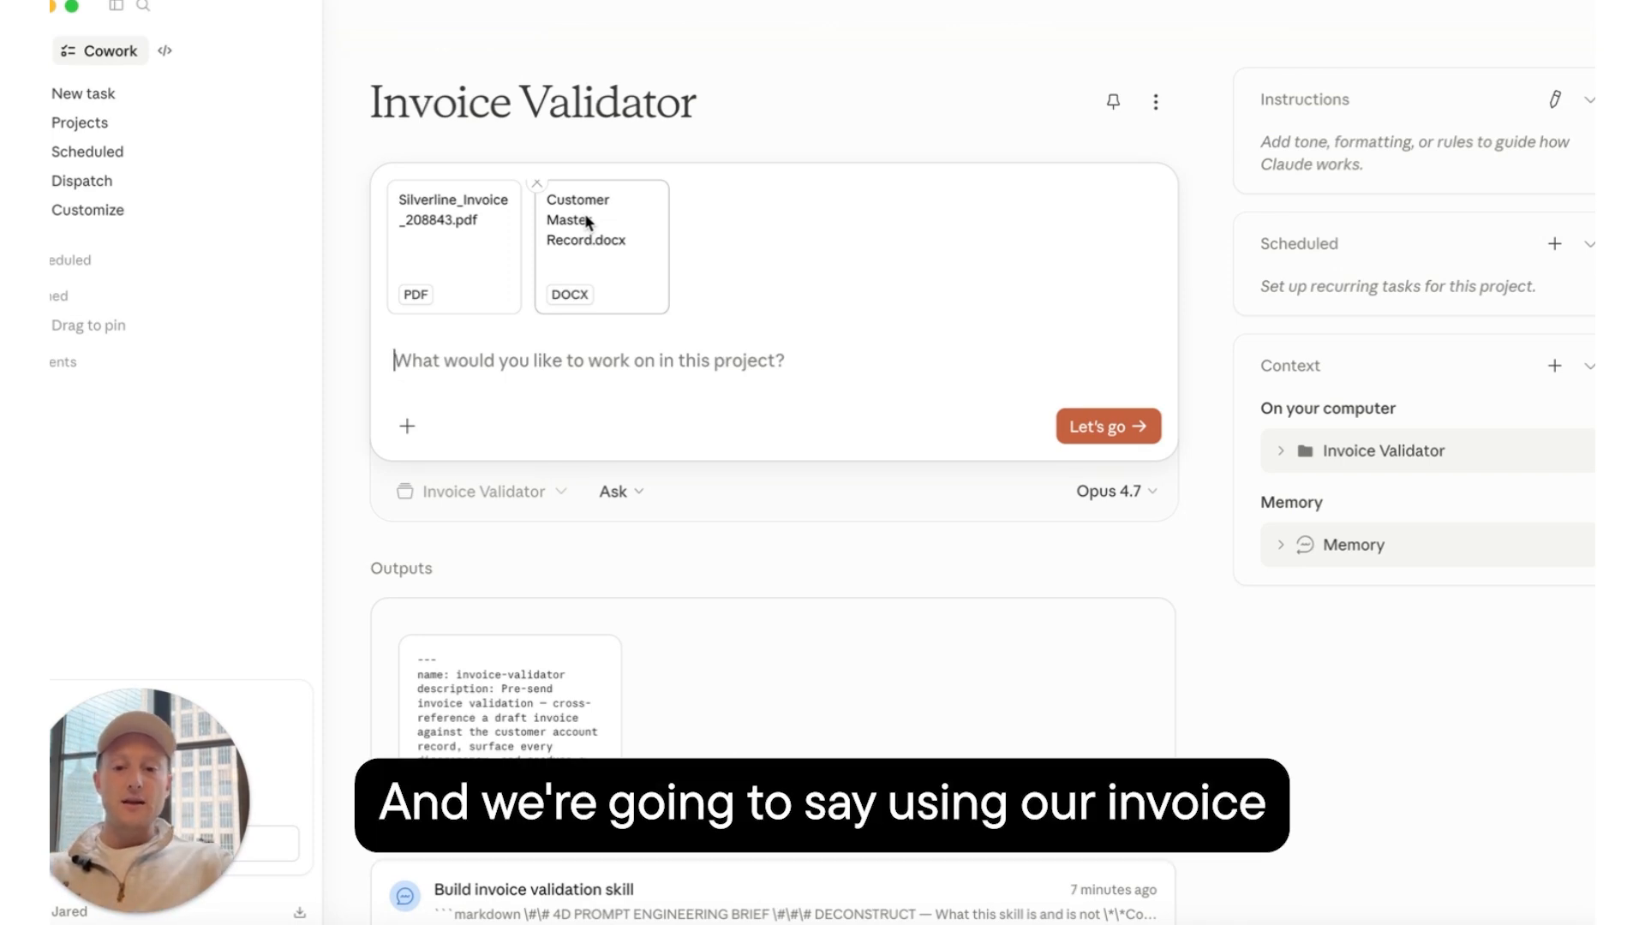
- Submit the task with the prompt "Using our invoice validator skill, please validate the invoice."
text(Using)
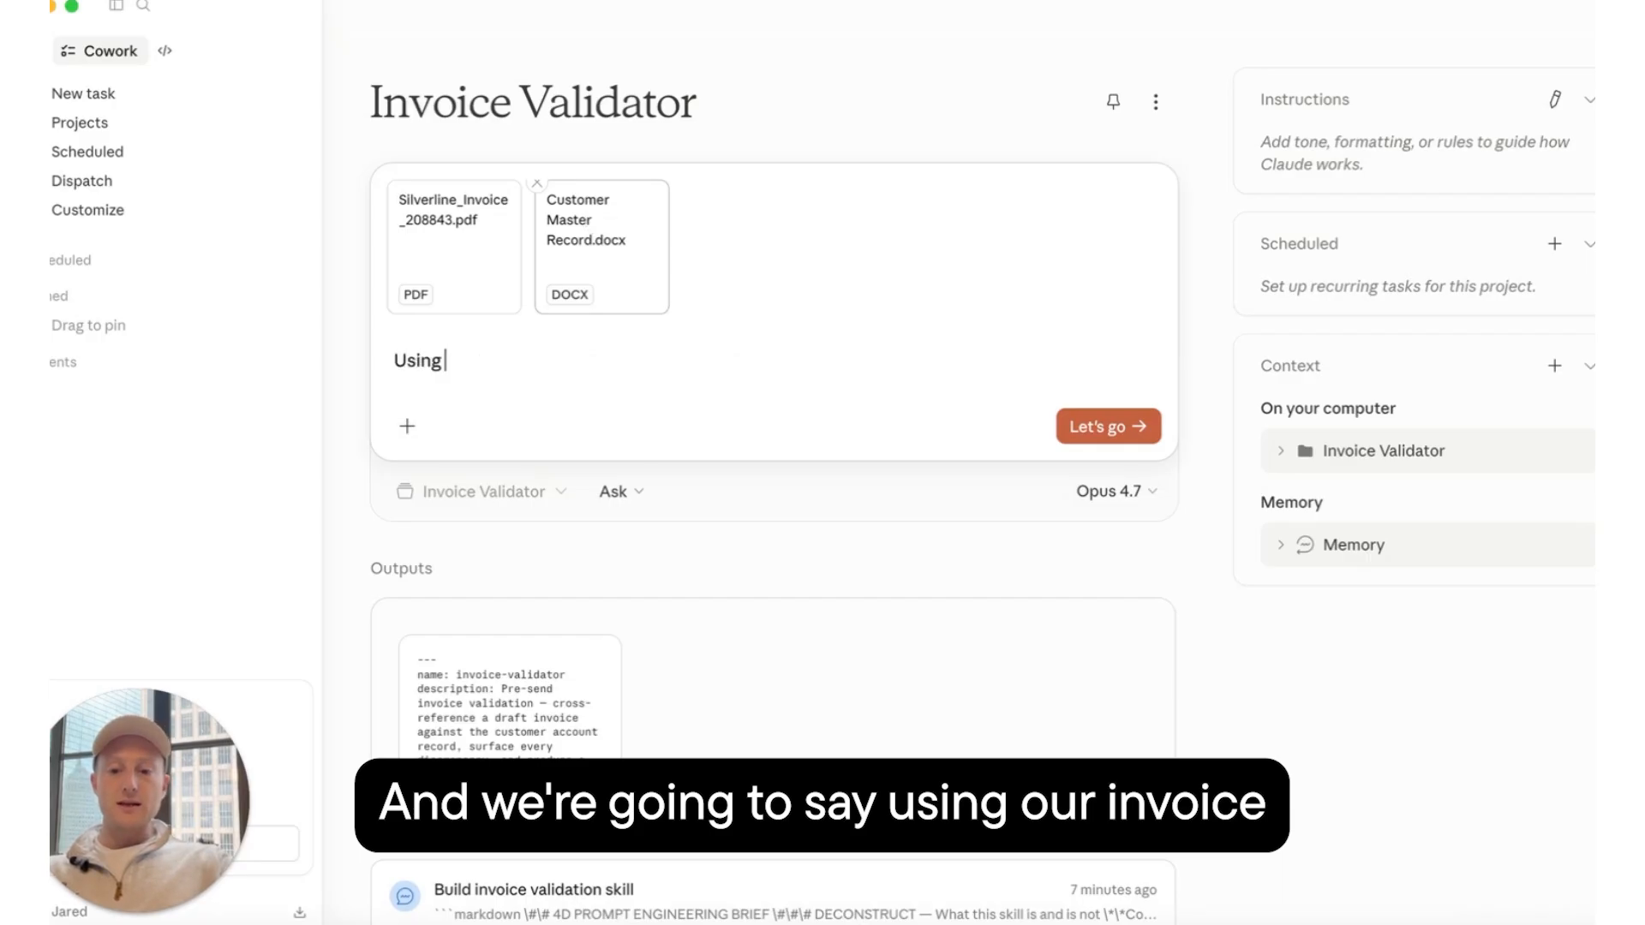
text( our invoice validat)
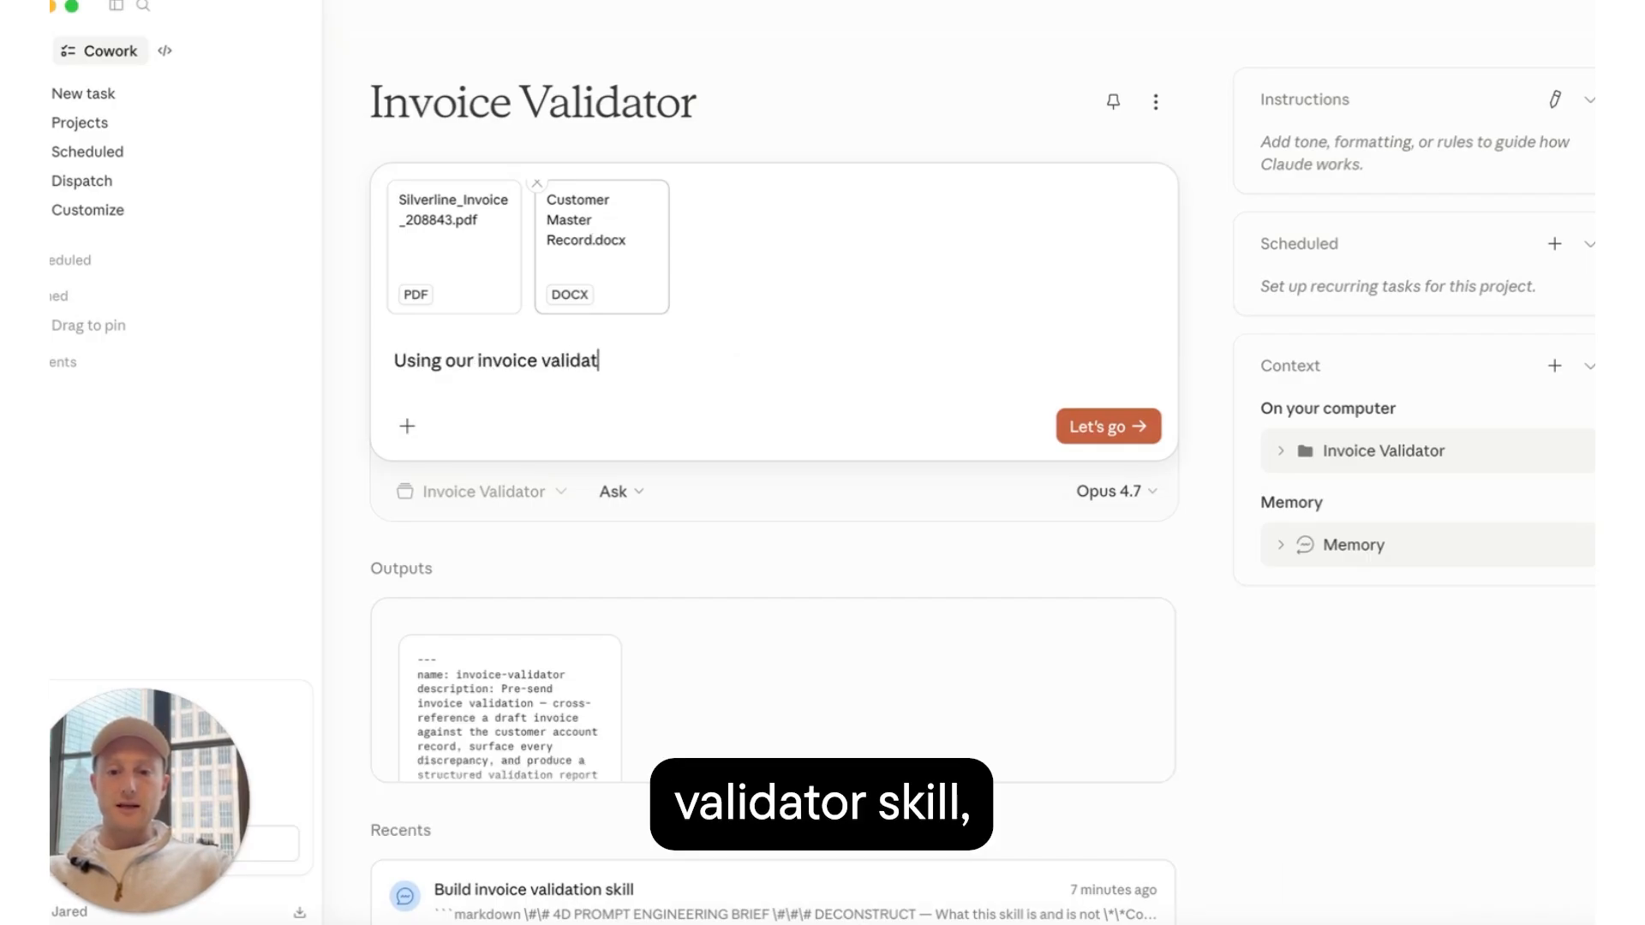
text(or skill, please )
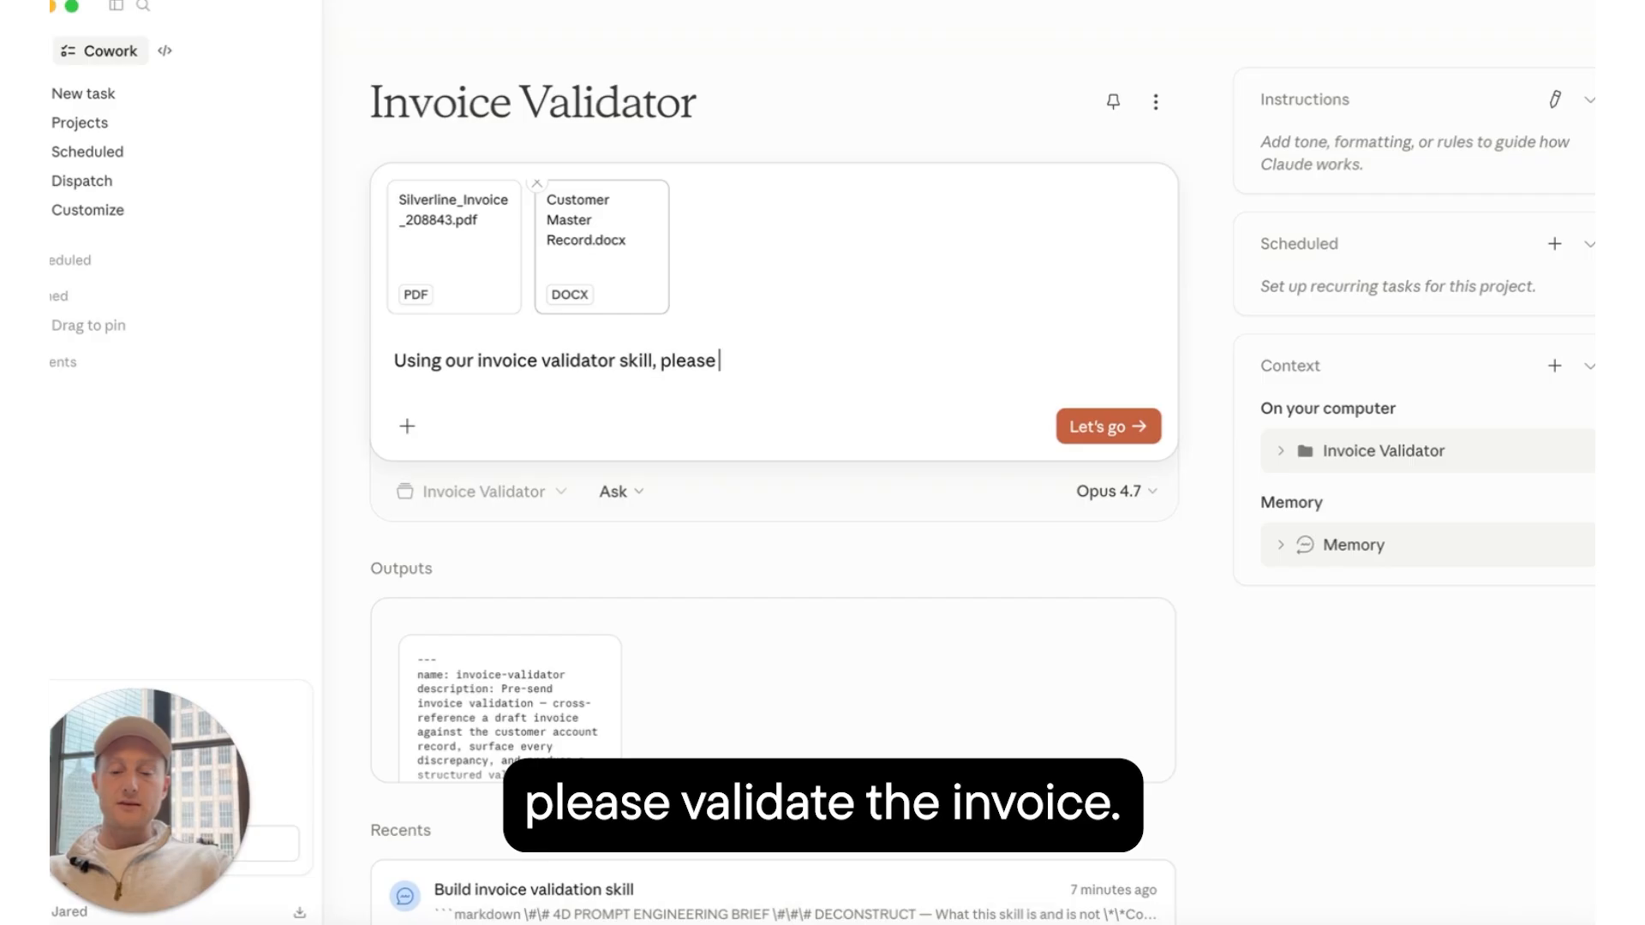
text(validate the invoice.)
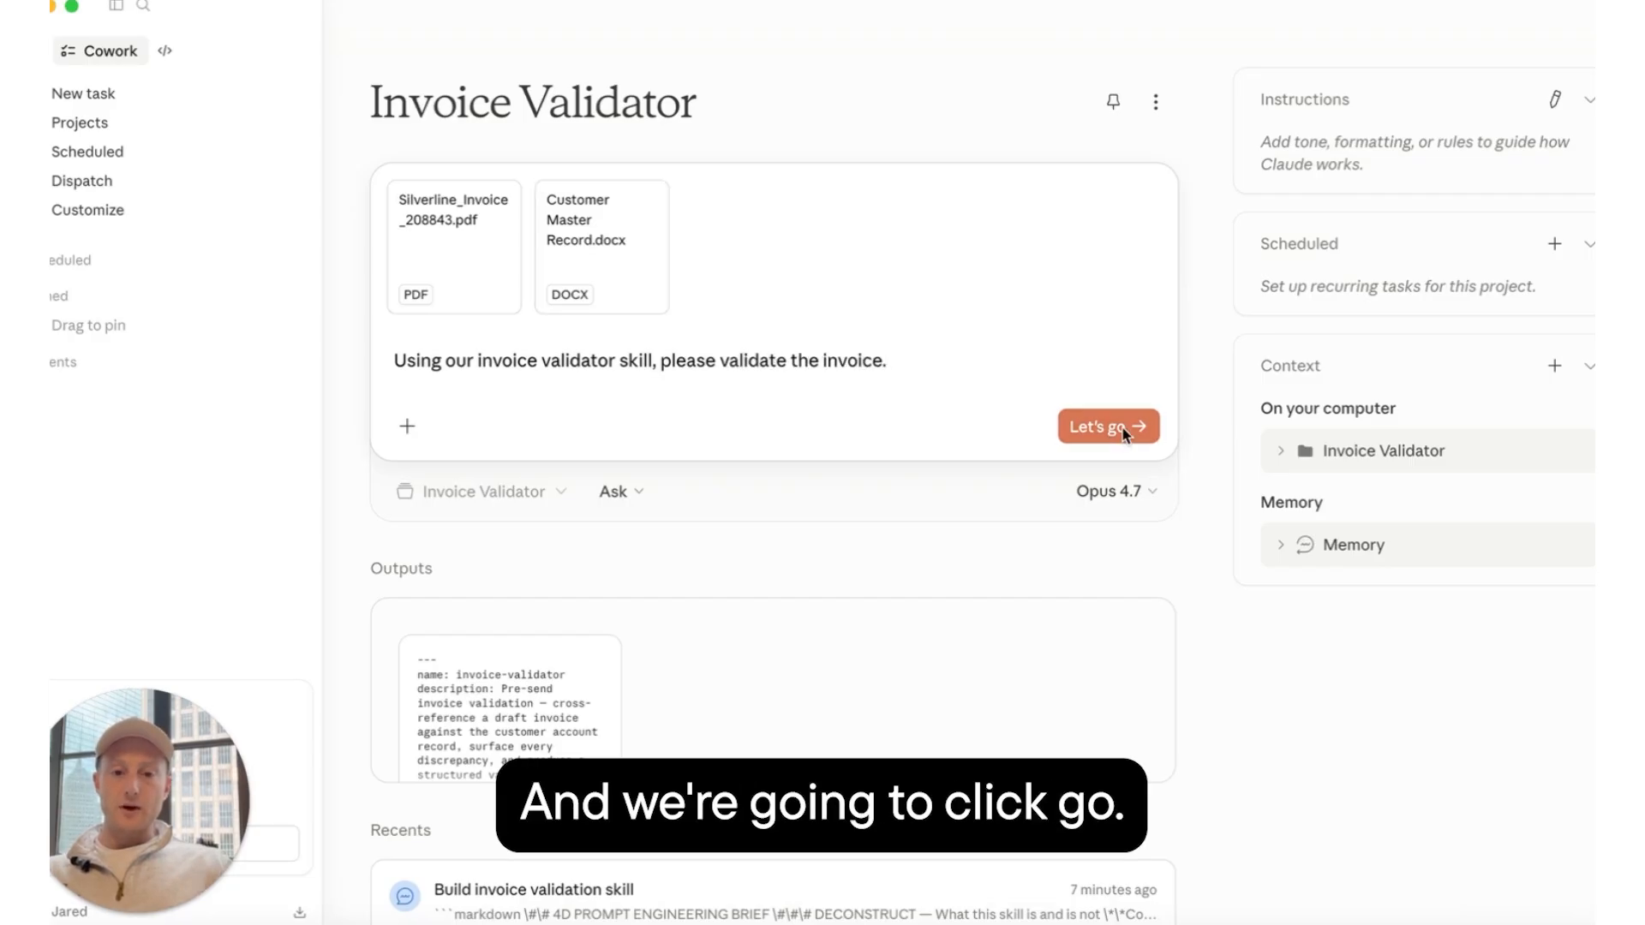
click(1123, 425)
- Open the Validate Silverline invoice against customer record task and check its progress, uploads and the skill in use
scroll(829, 598, down, 1)
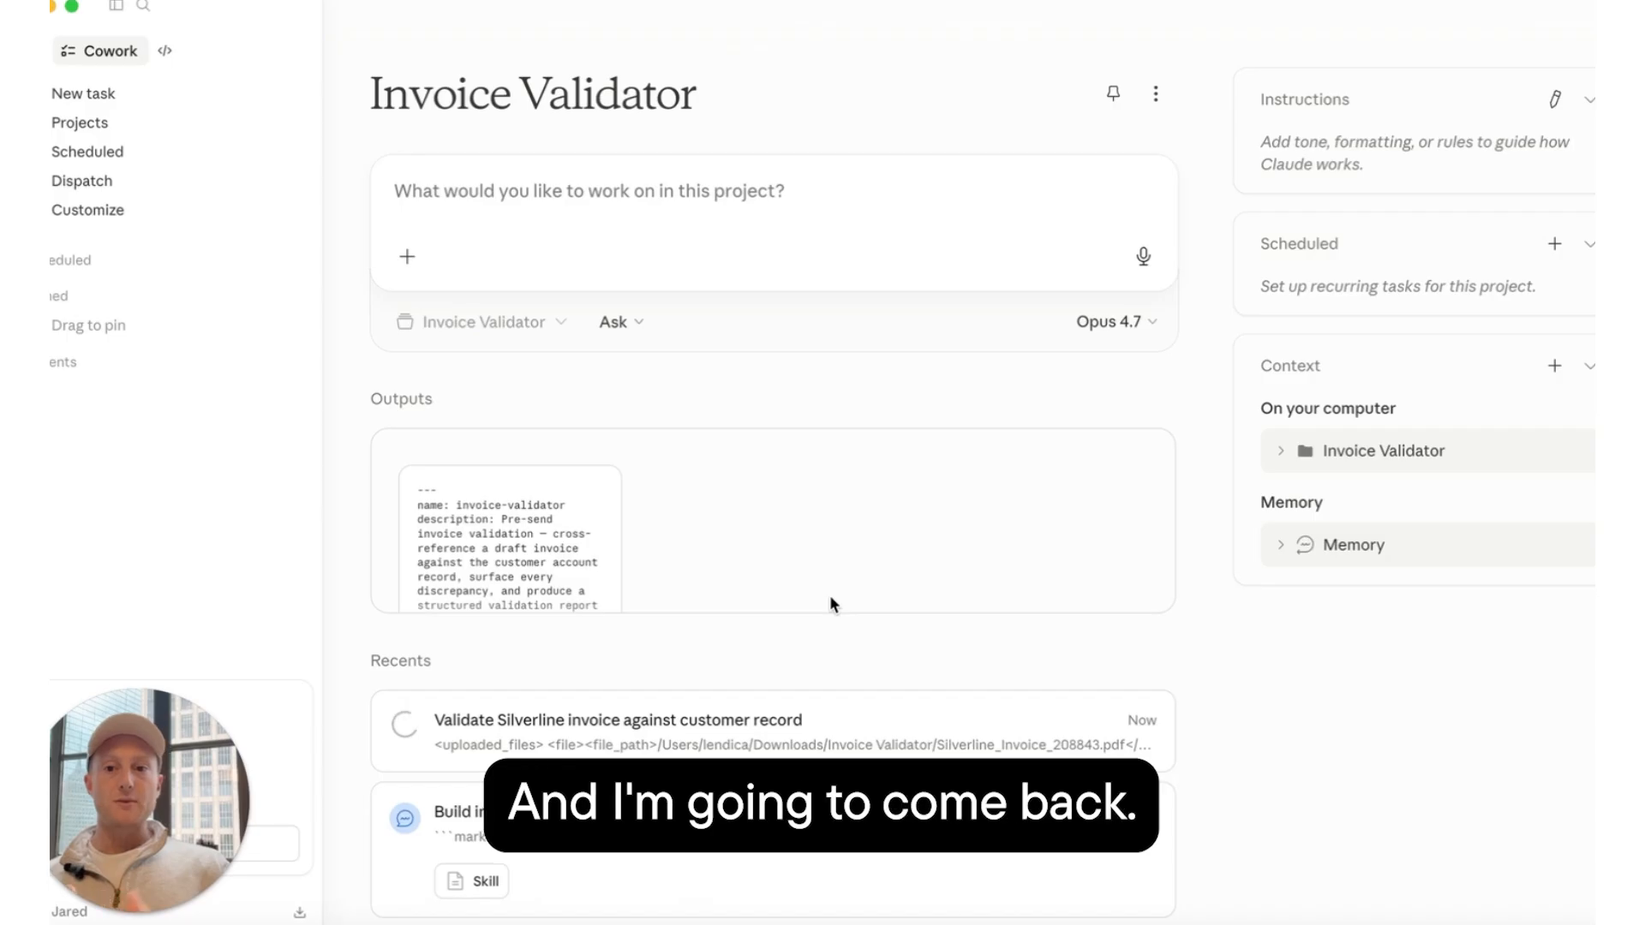
click(666, 720)
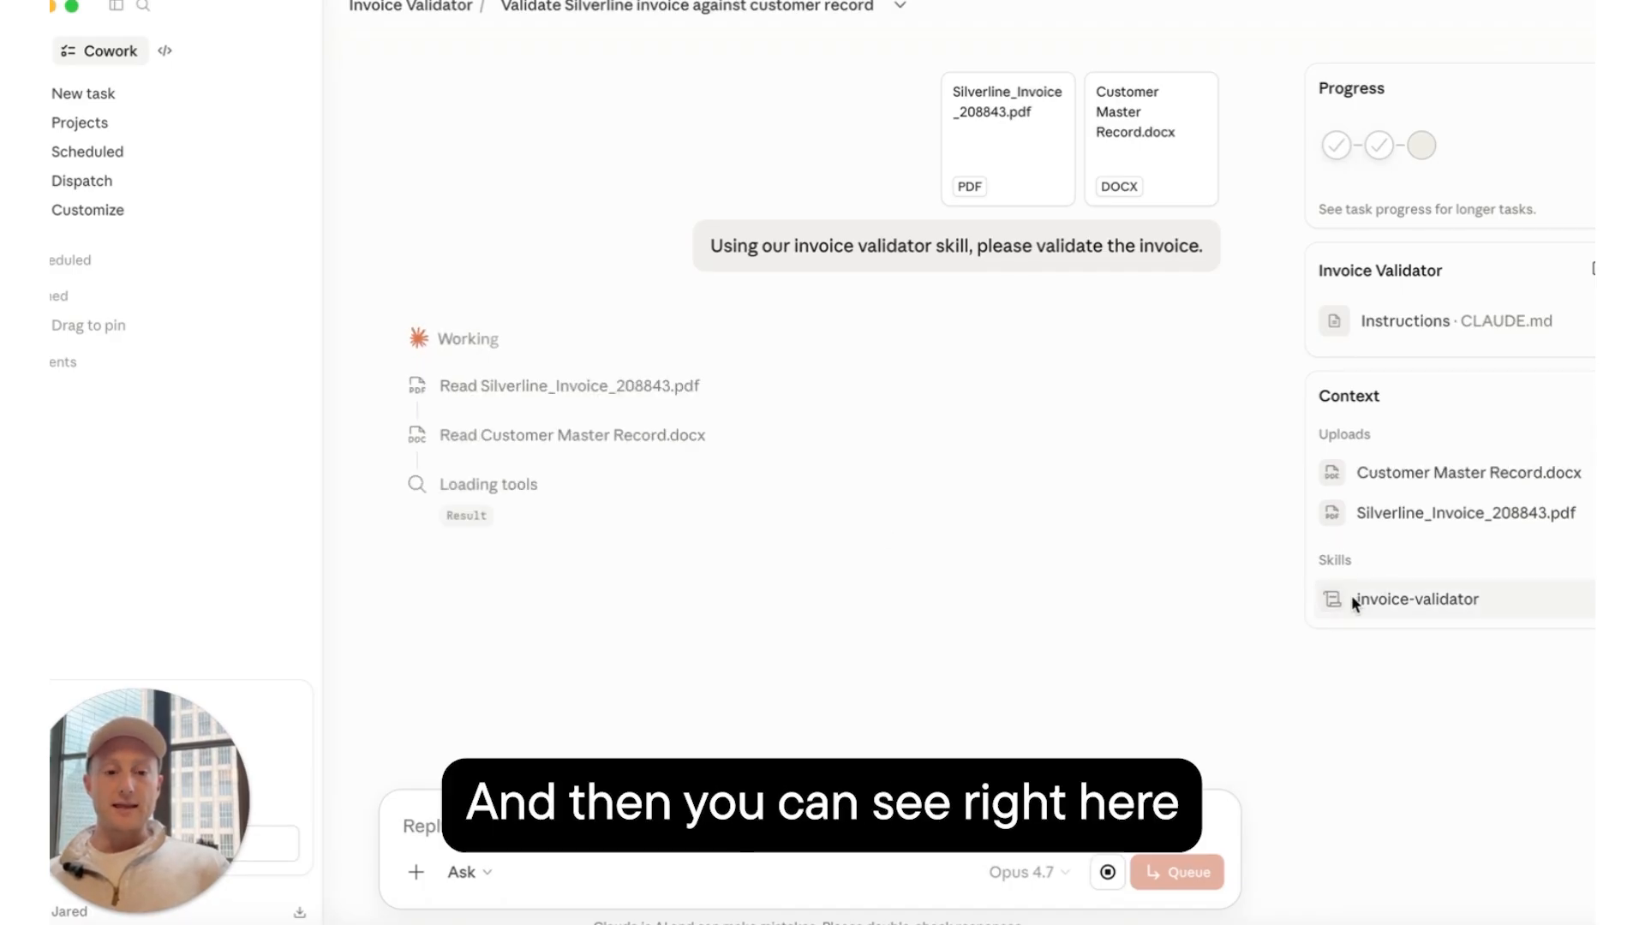
mouse_move(1371, 606)
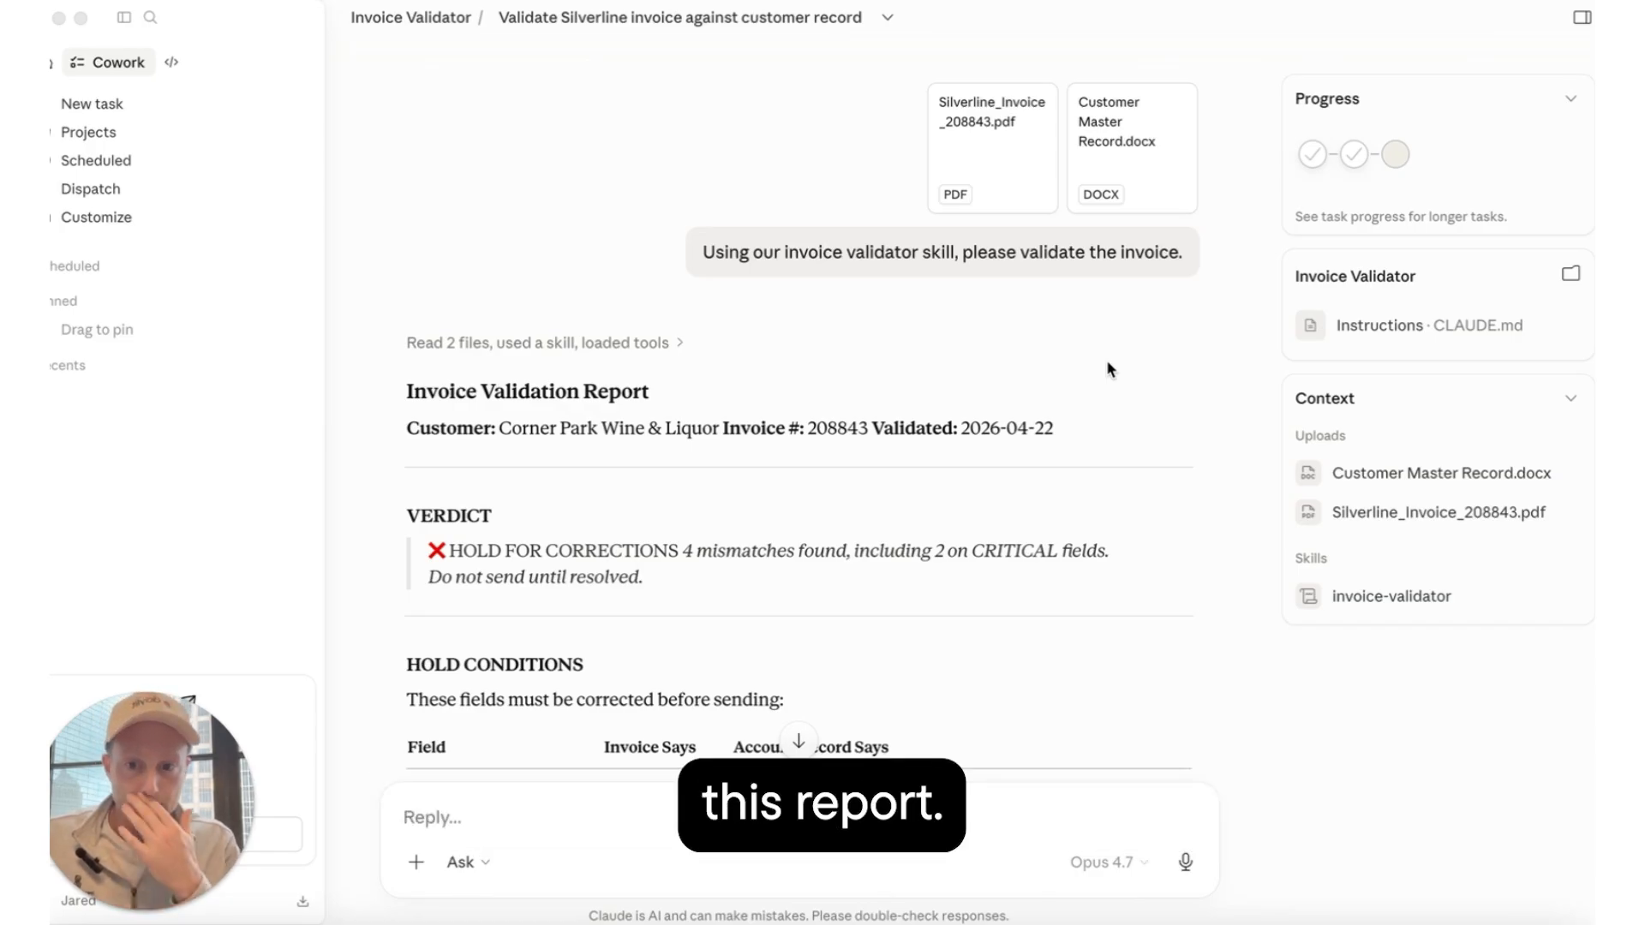
- Review the verdict of the Invoice Validation Report, including the mismatch summary and critical fields
click(452, 553)
drag(451, 552, 683, 553)
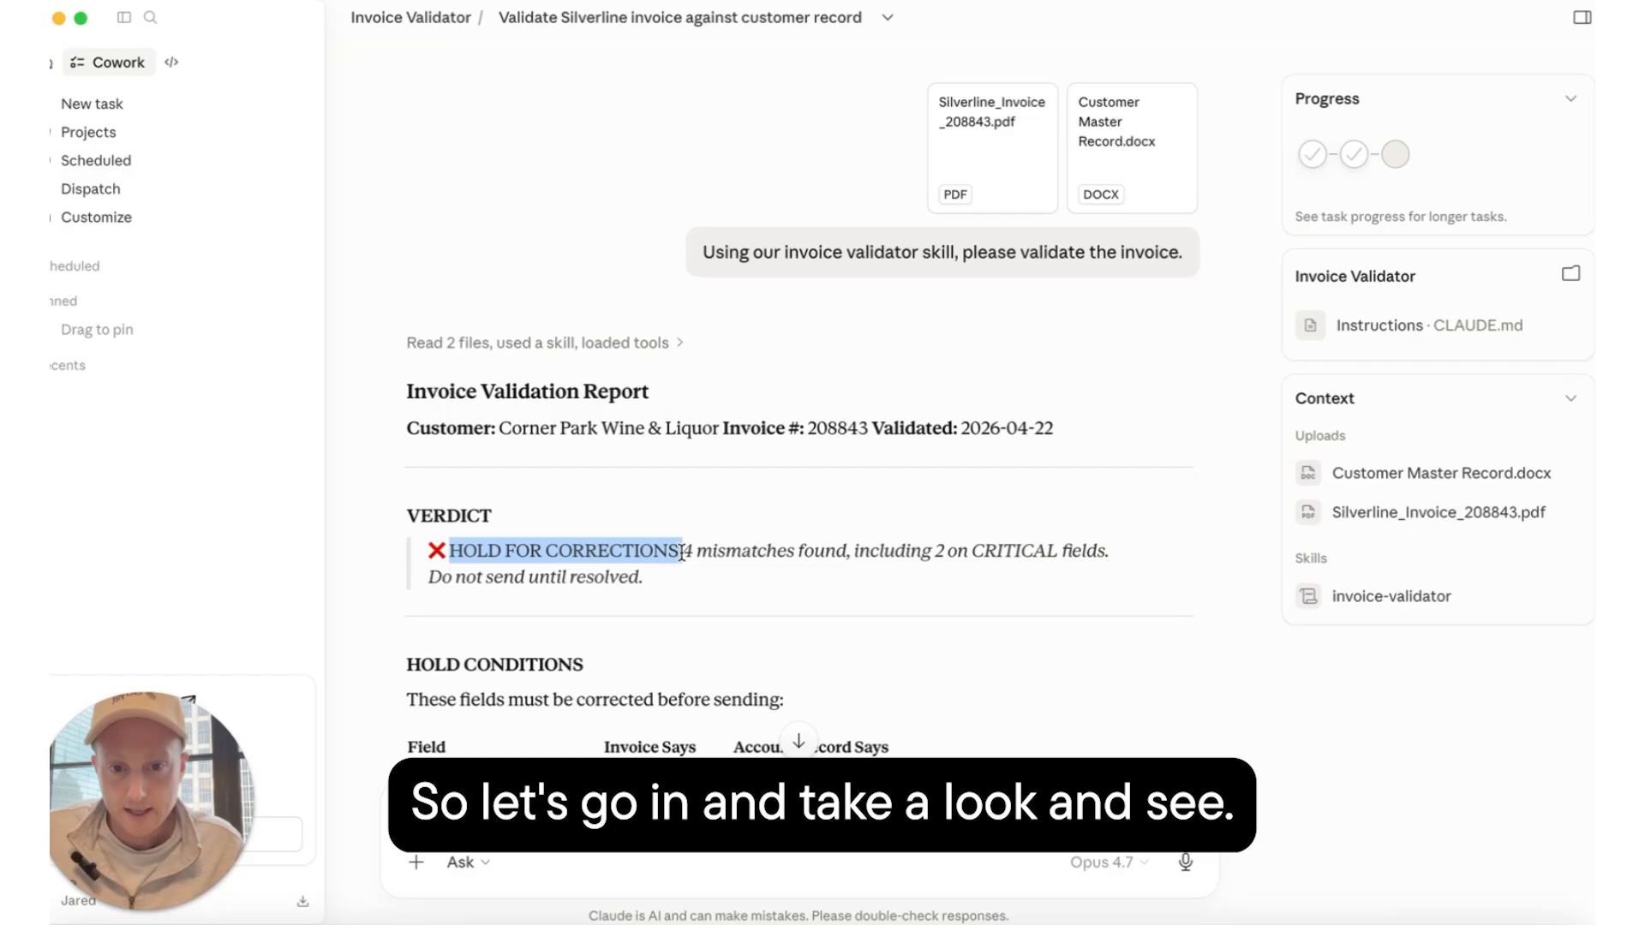
drag(694, 552, 804, 553)
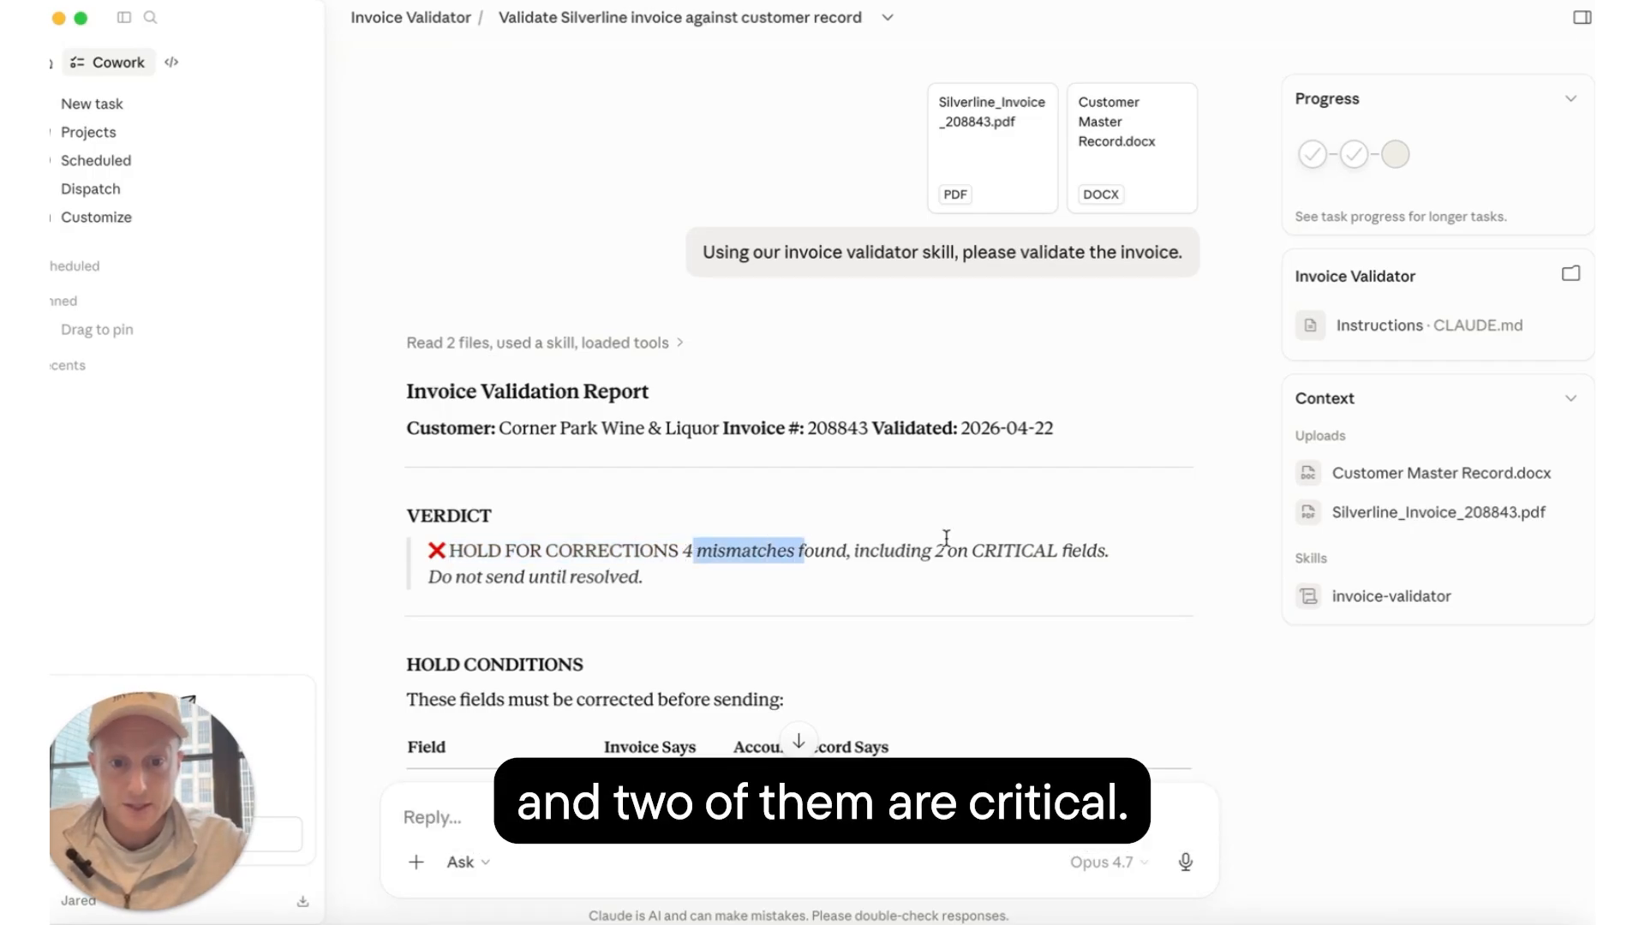
drag(939, 552, 1072, 553)
click(1084, 551)
- Compare the invoice and account record entries for Payment Terms in the Hold Conditions table
scroll(1083, 544, down, 5)
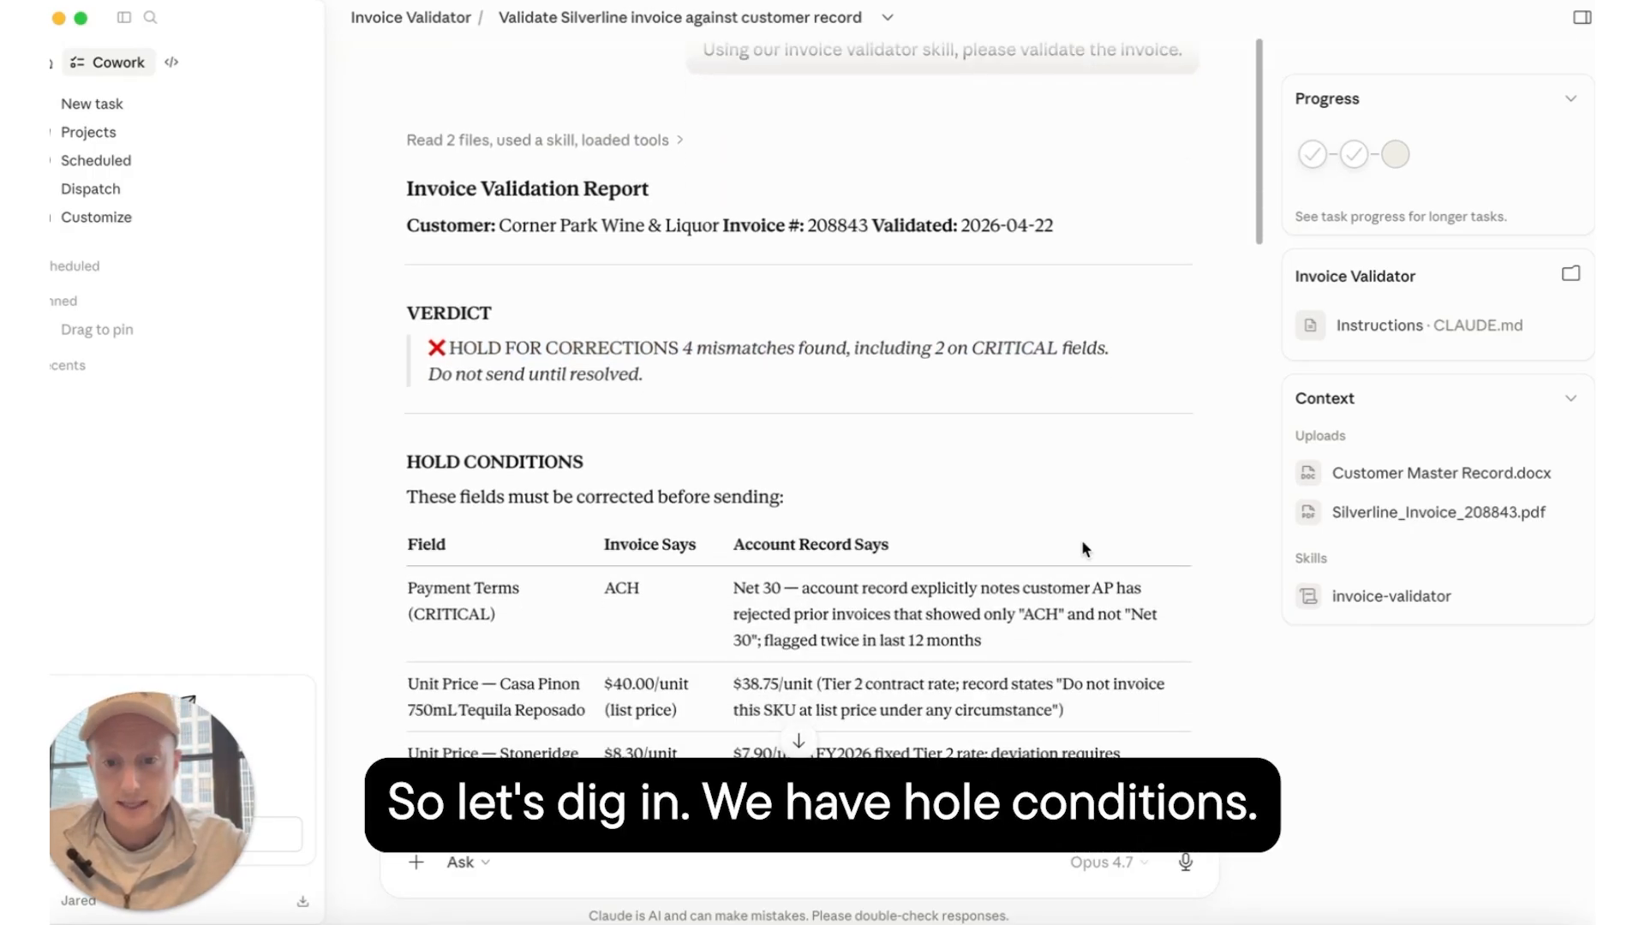
scroll(1082, 542, down, 5)
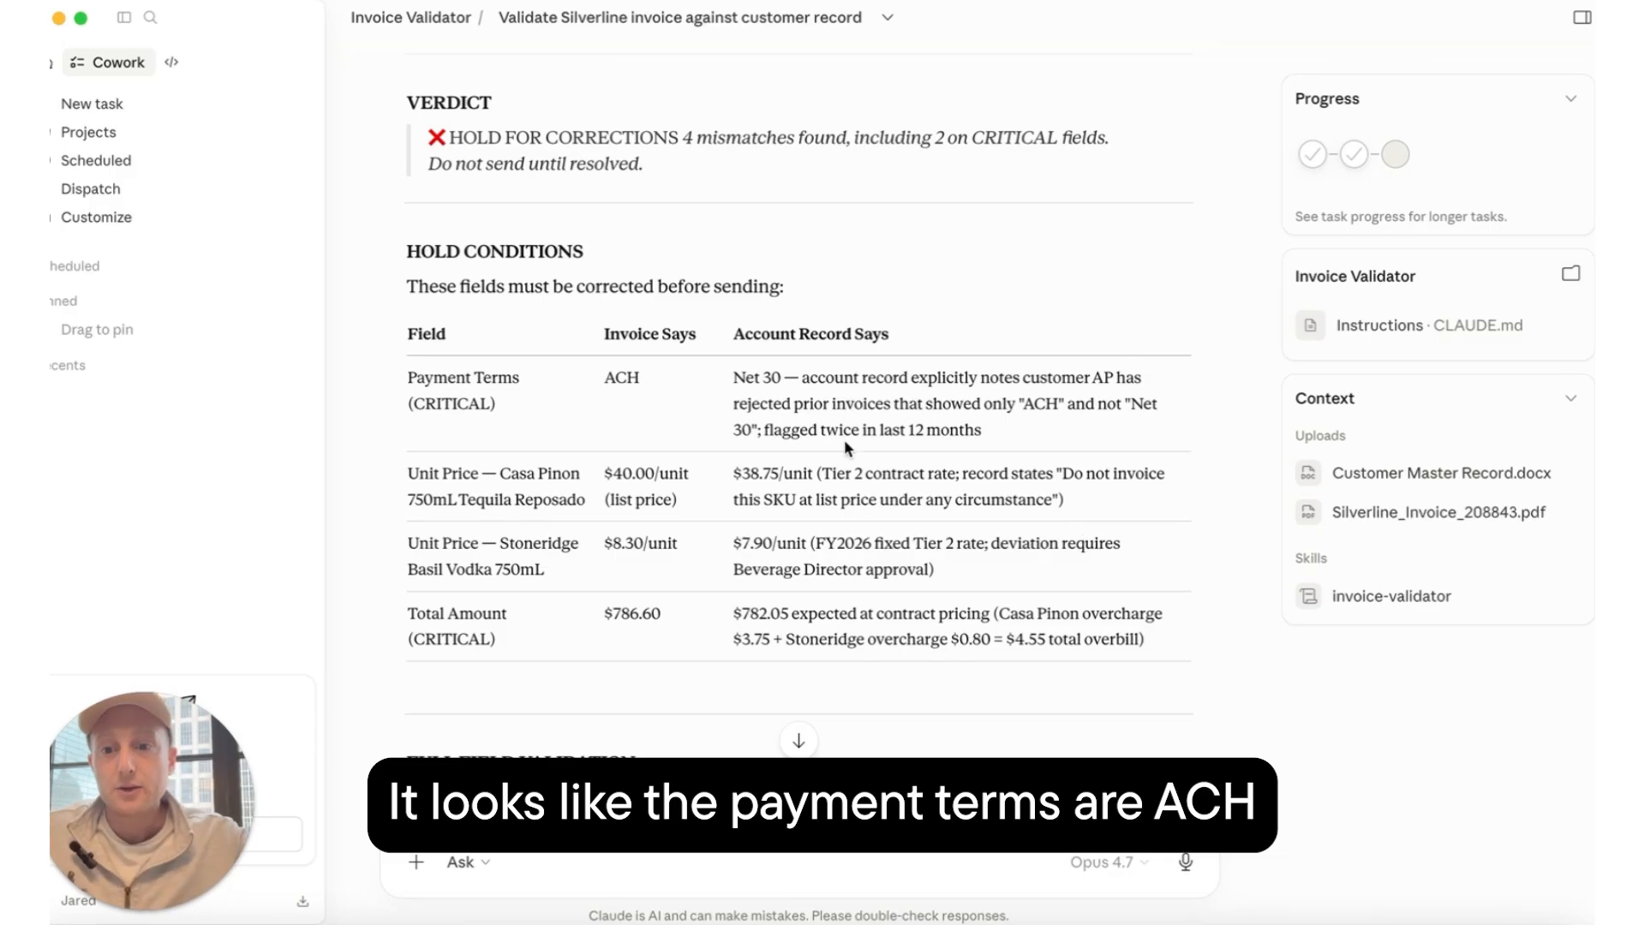
double_click(609, 374)
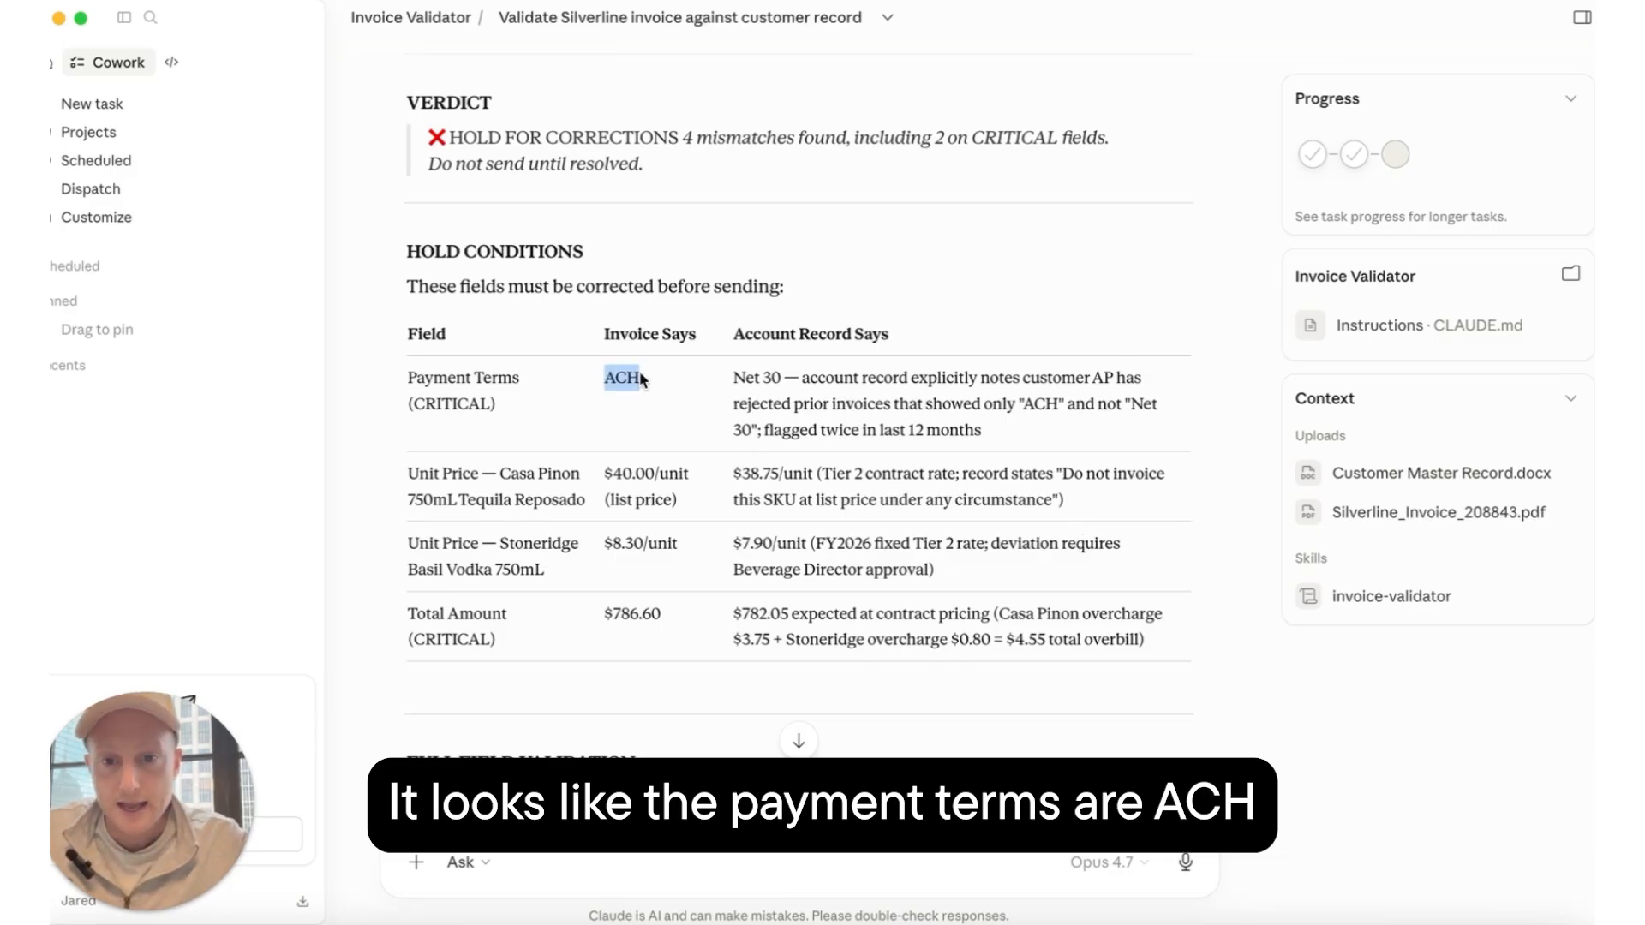
drag(734, 377, 984, 428)
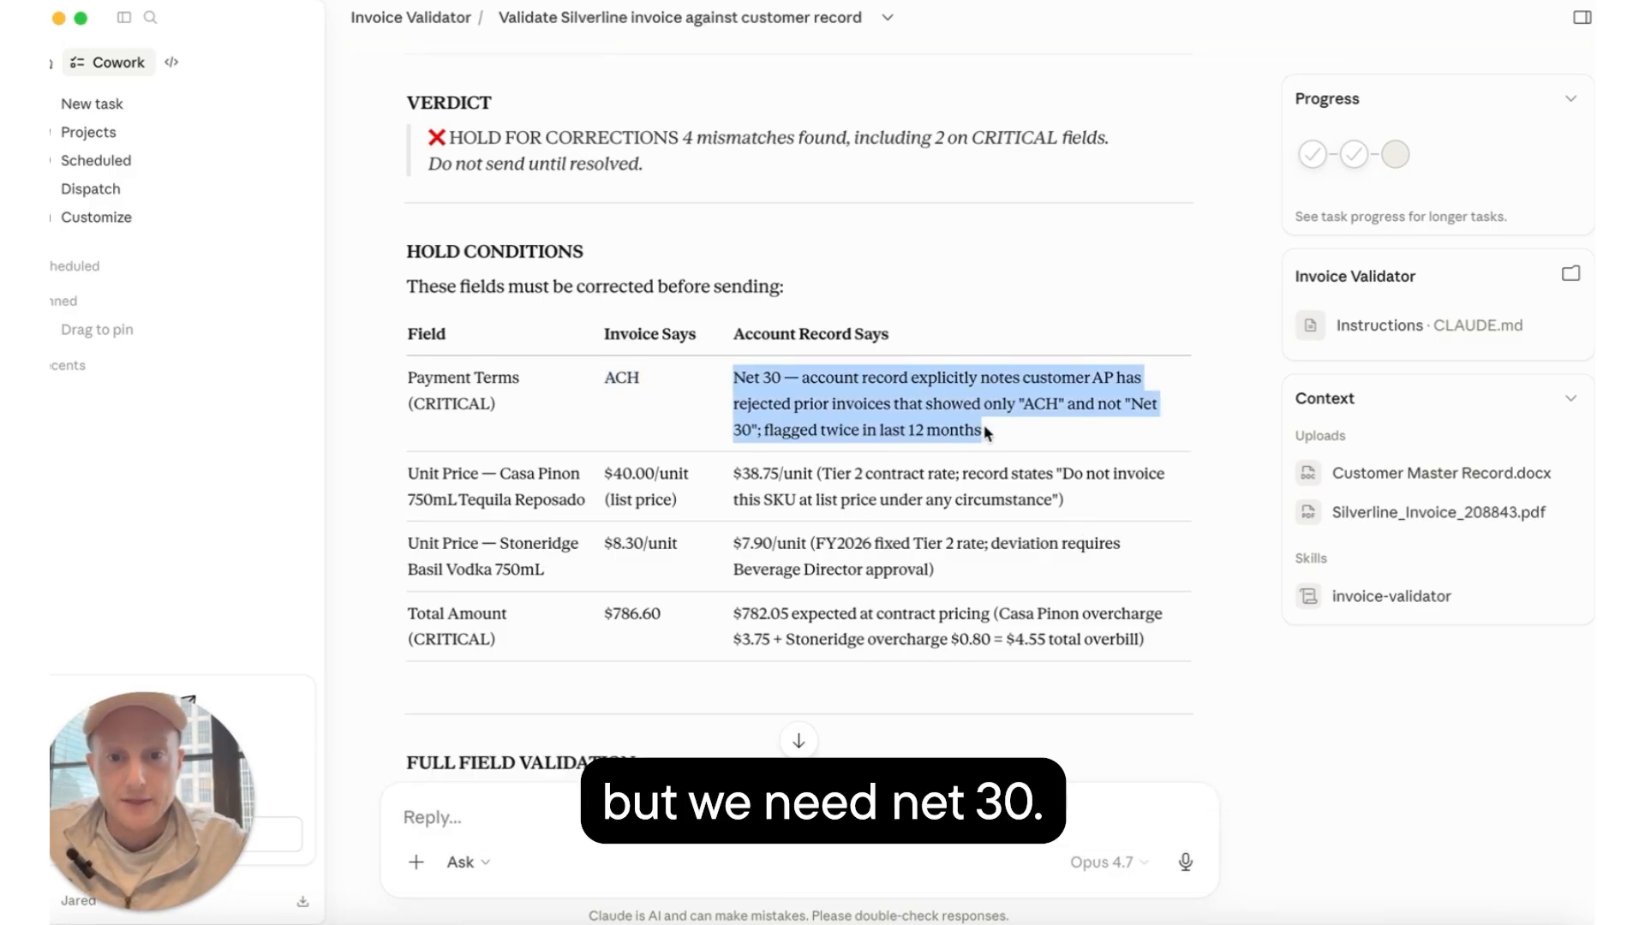
click(983, 424)
drag(803, 377, 1004, 430)
click(1004, 431)
- Compare the invoice and account record values for the Casa Pinon and Stoneridge unit prices and the Total Amount under Hold Conditions
drag(407, 472, 969, 573)
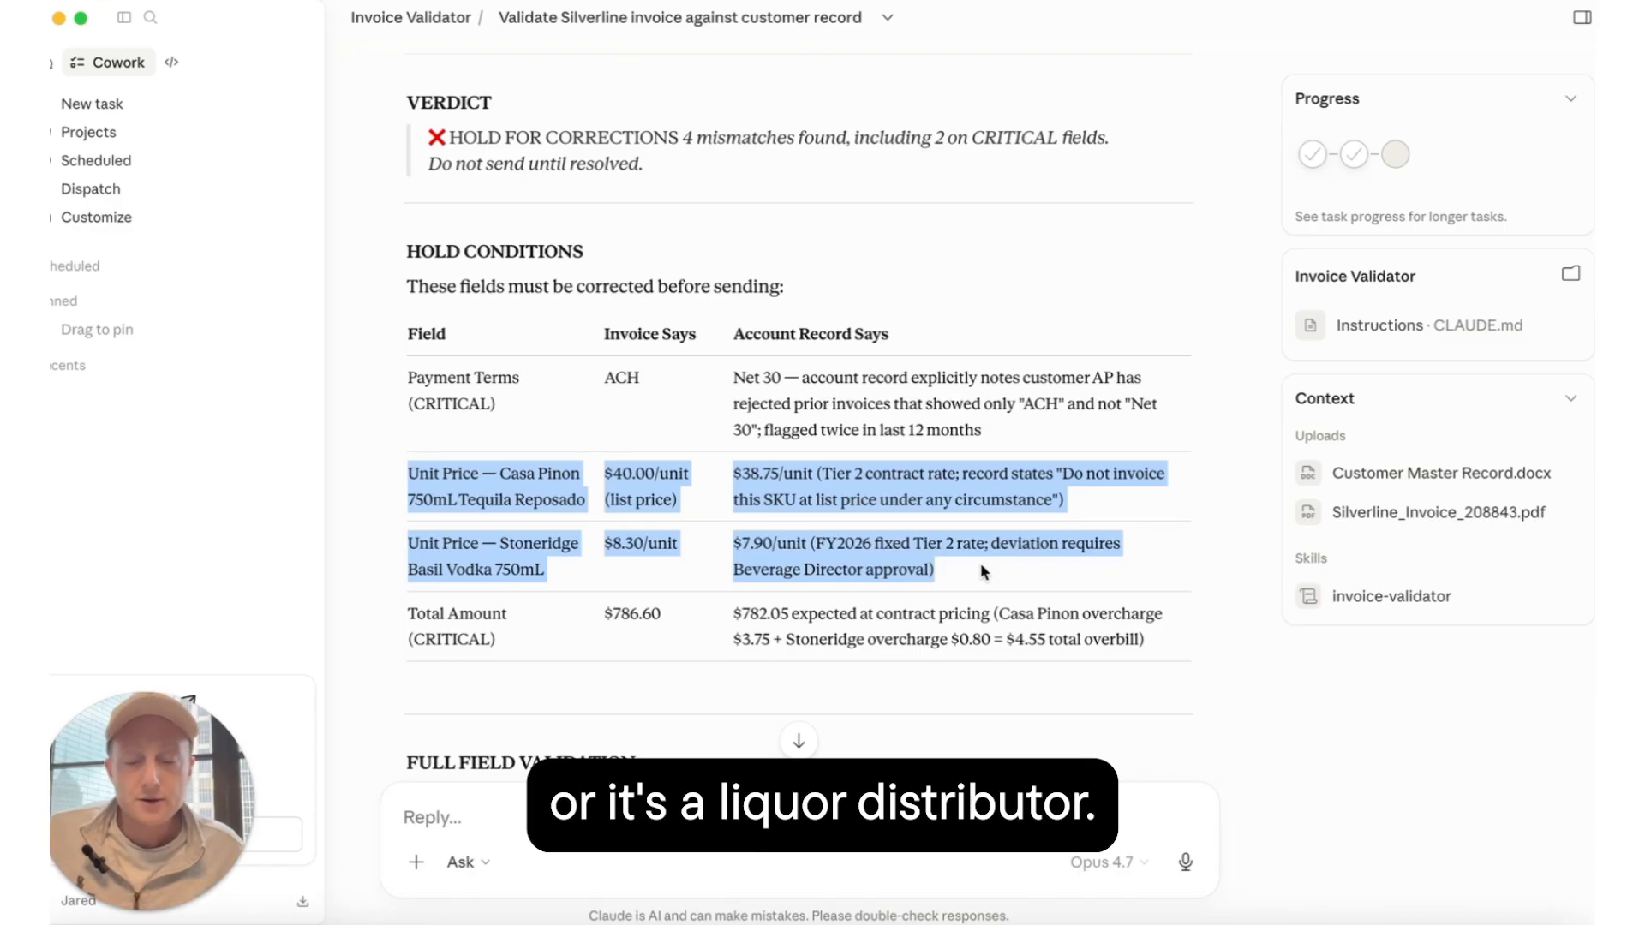
drag(961, 566, 403, 487)
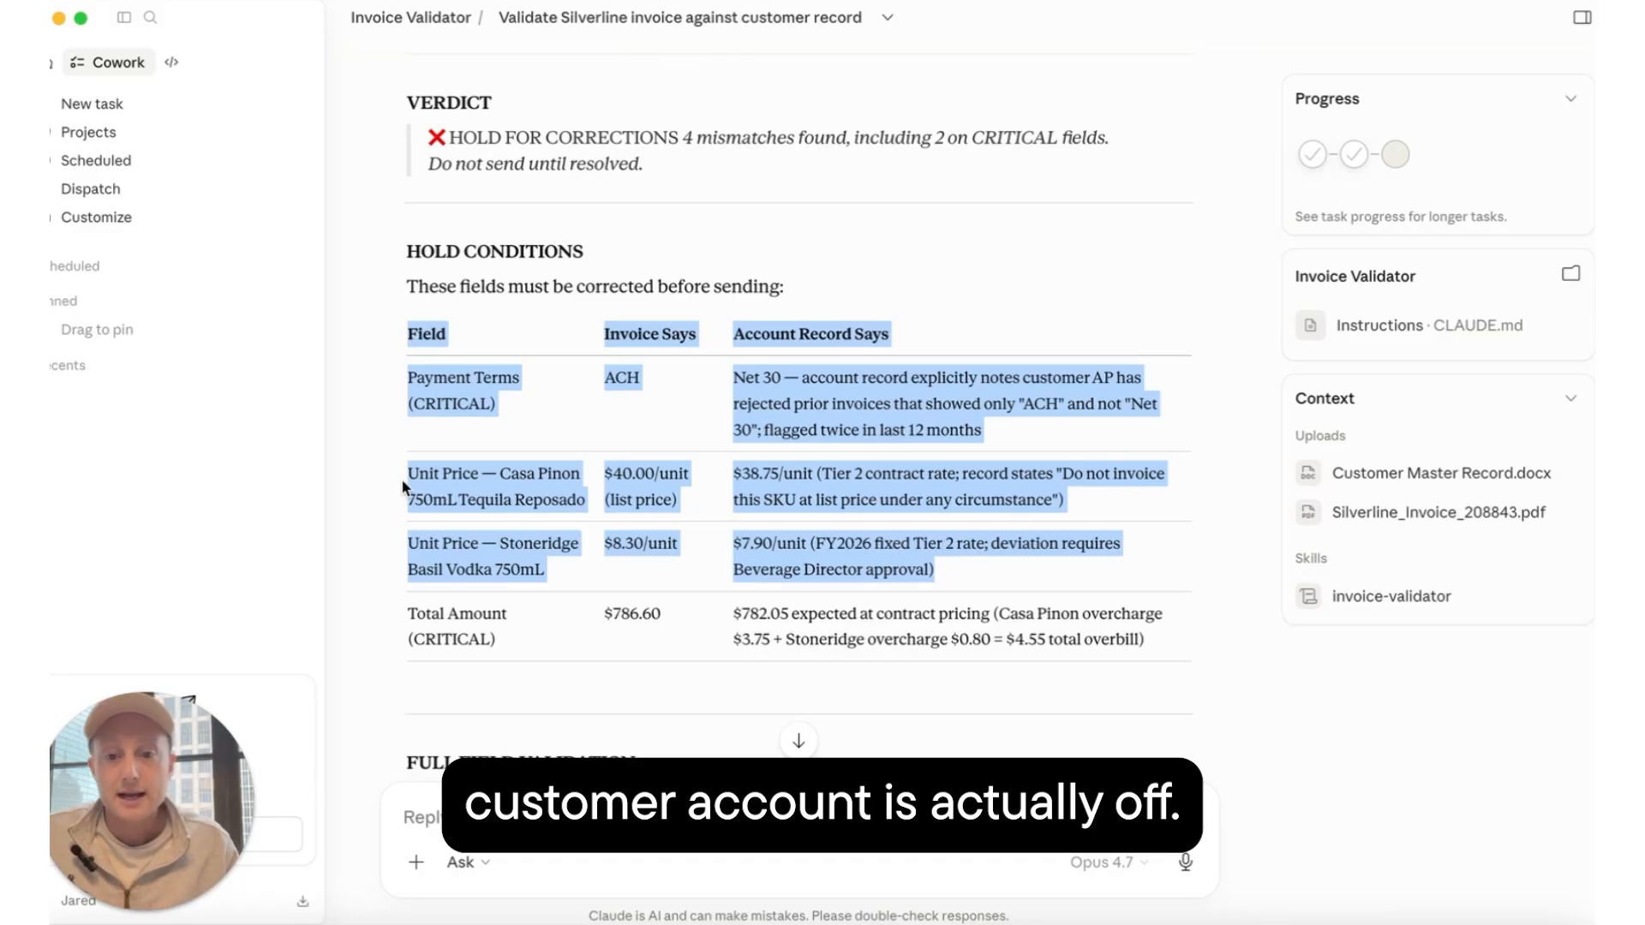
click(977, 495)
drag(1065, 501, 737, 500)
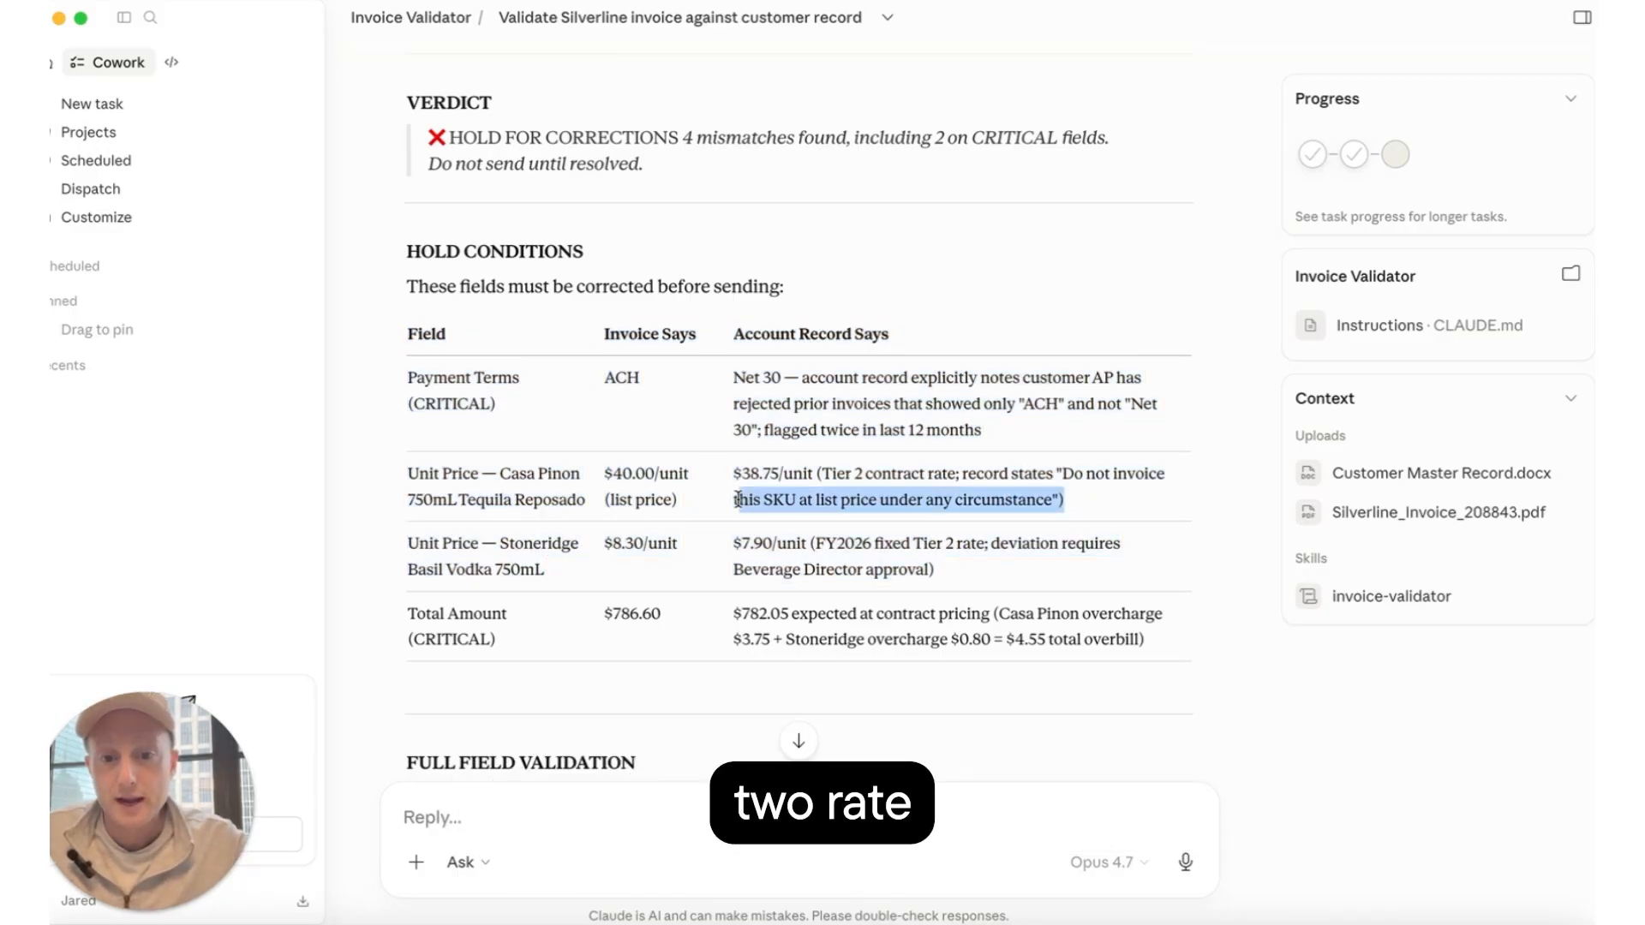
drag(545, 569, 454, 500)
click(513, 463)
click(458, 497)
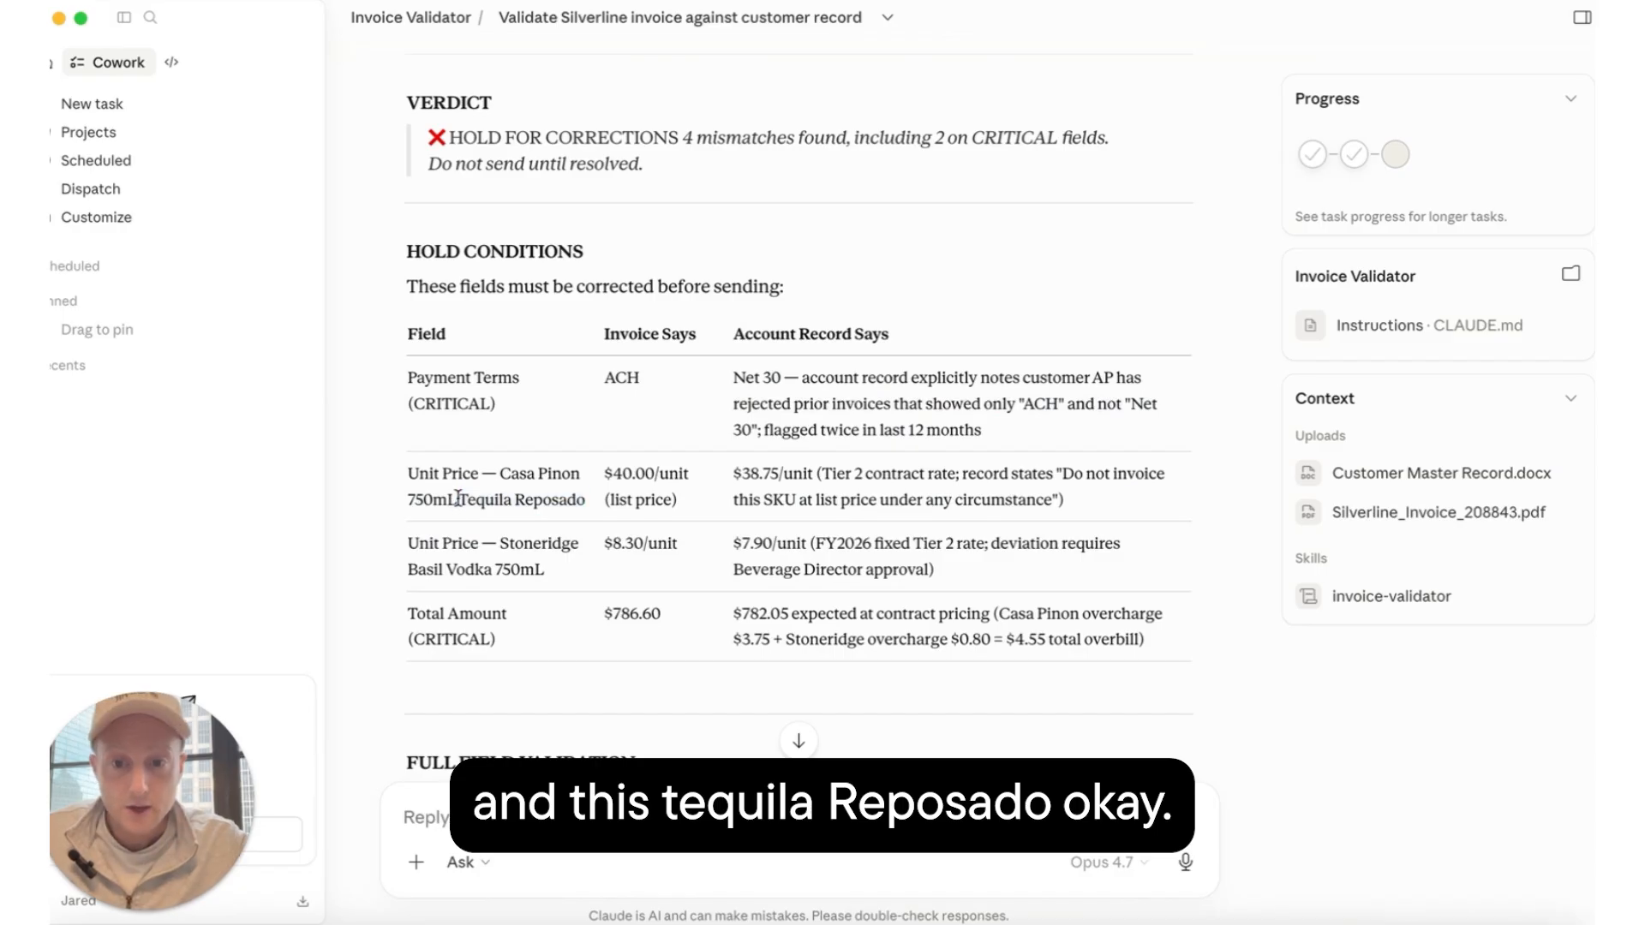
drag(813, 474, 608, 471)
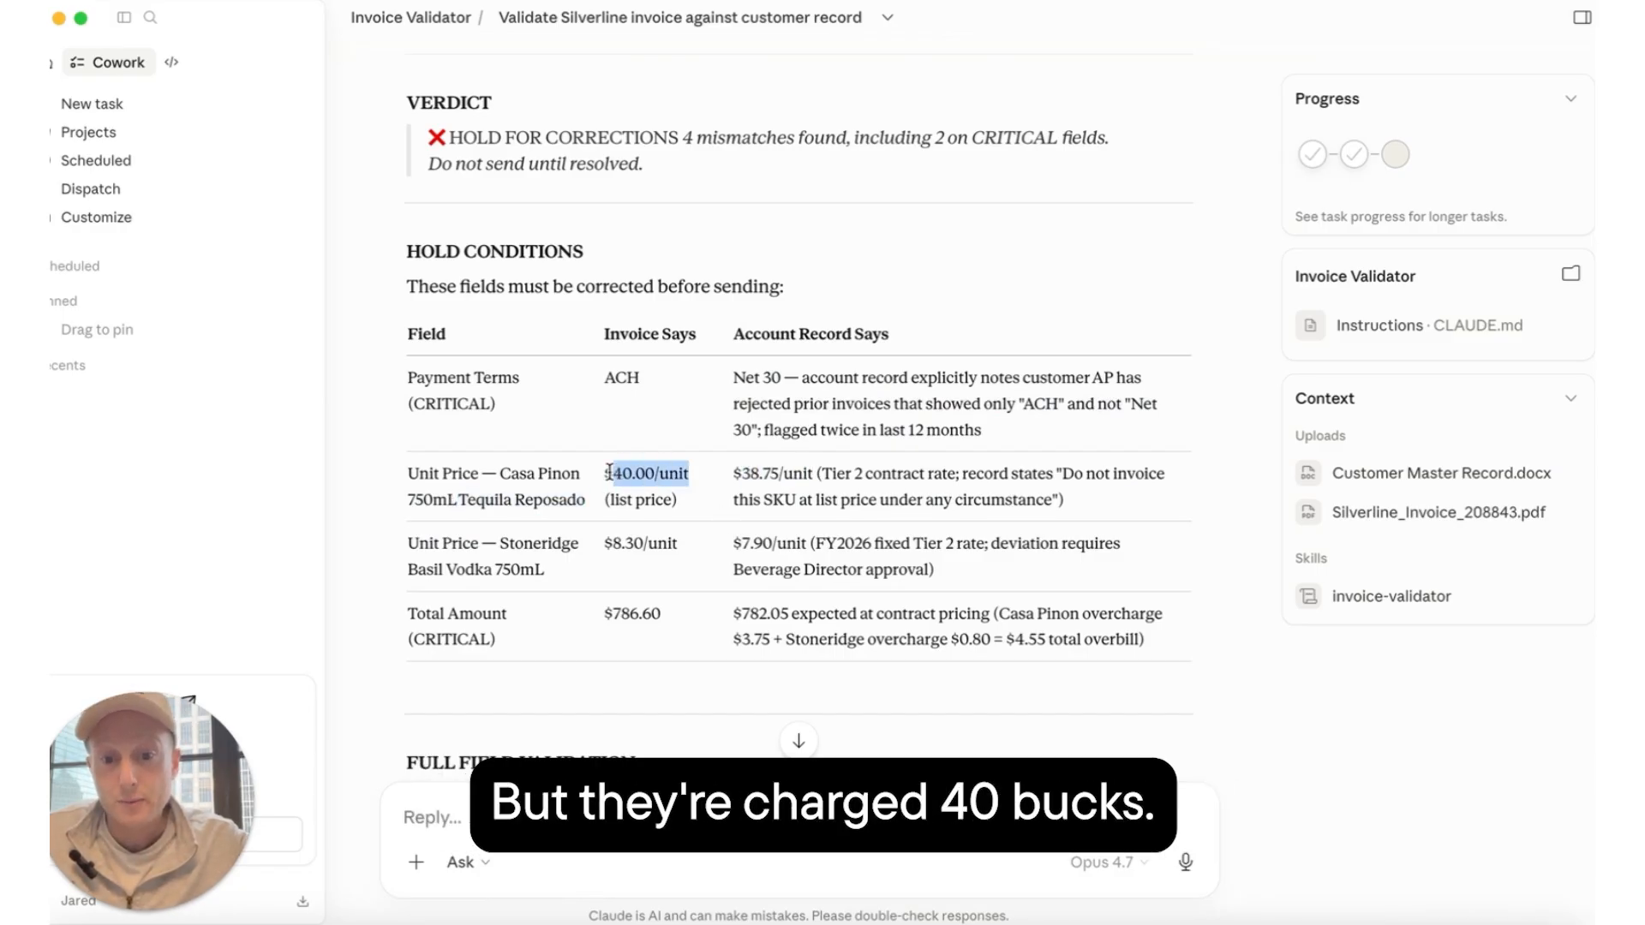
click(705, 582)
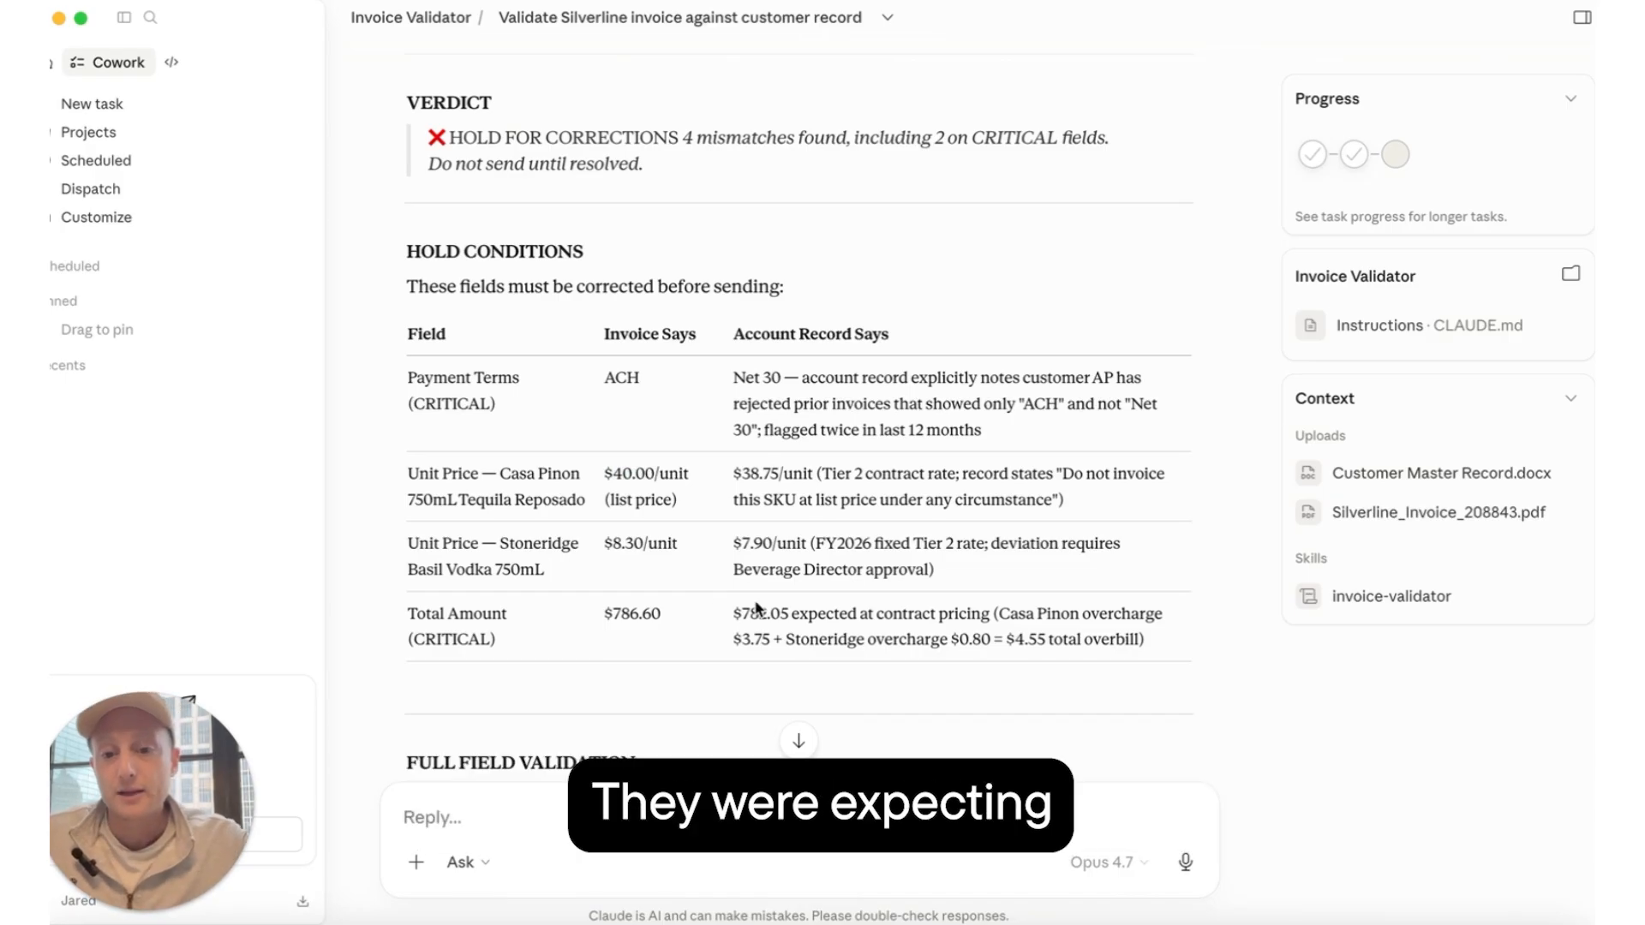
drag(789, 614, 734, 611)
click(734, 612)
drag(660, 613, 611, 610)
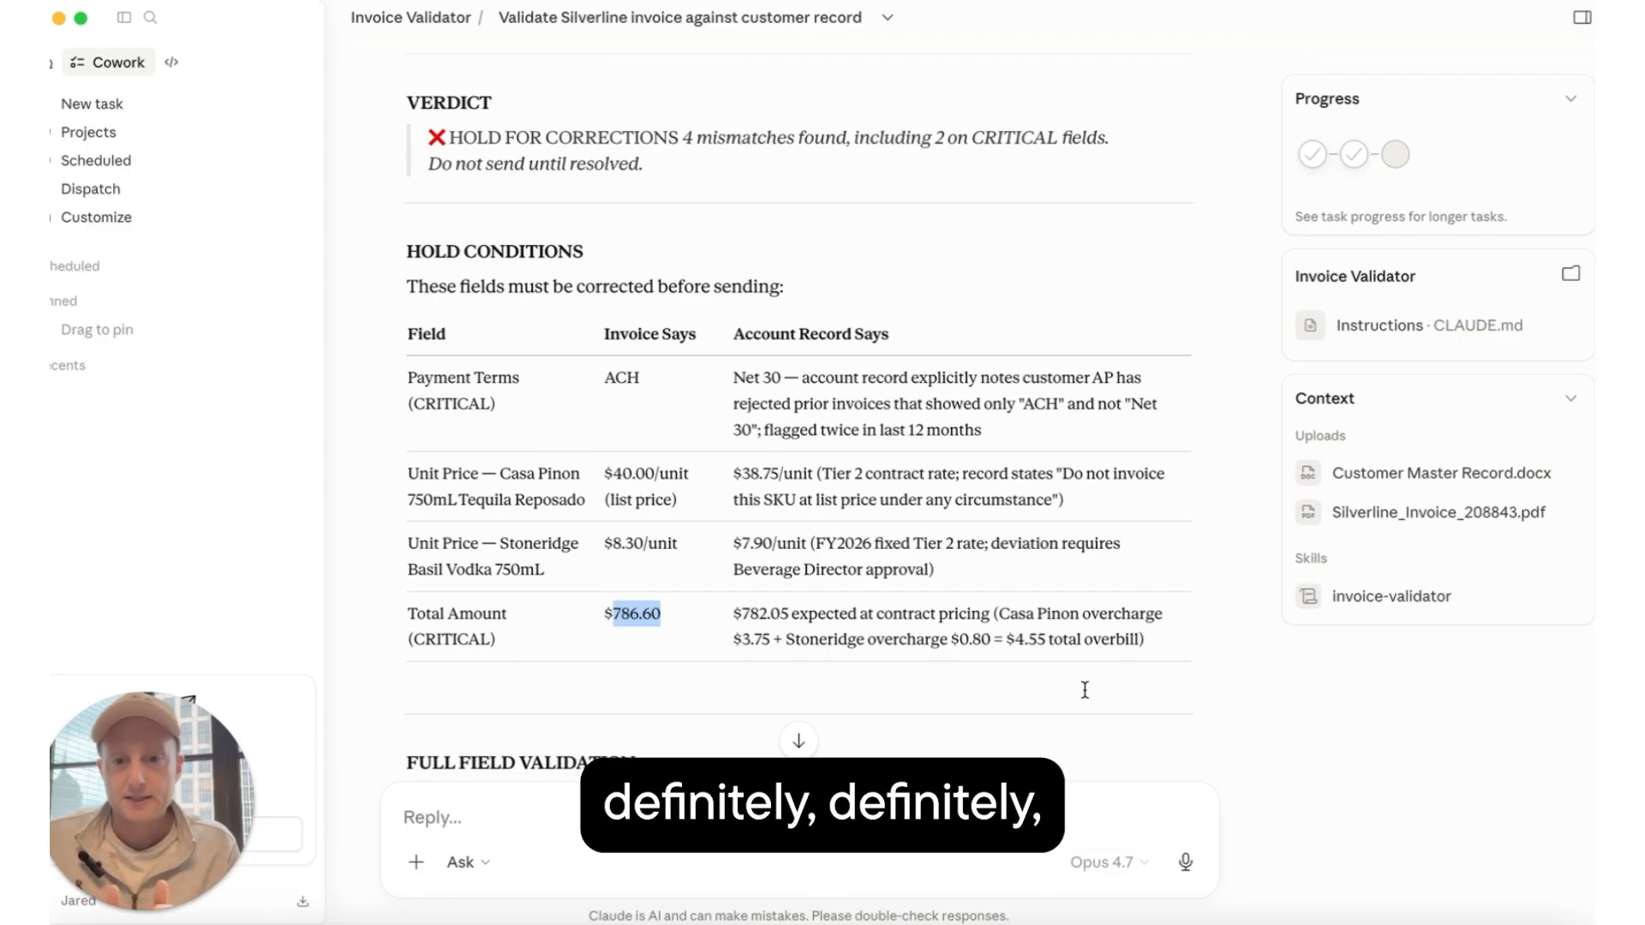
- Examine the customer, license, address and PO fields in the Full Field Validation table
scroll(896, 572, down, 5)
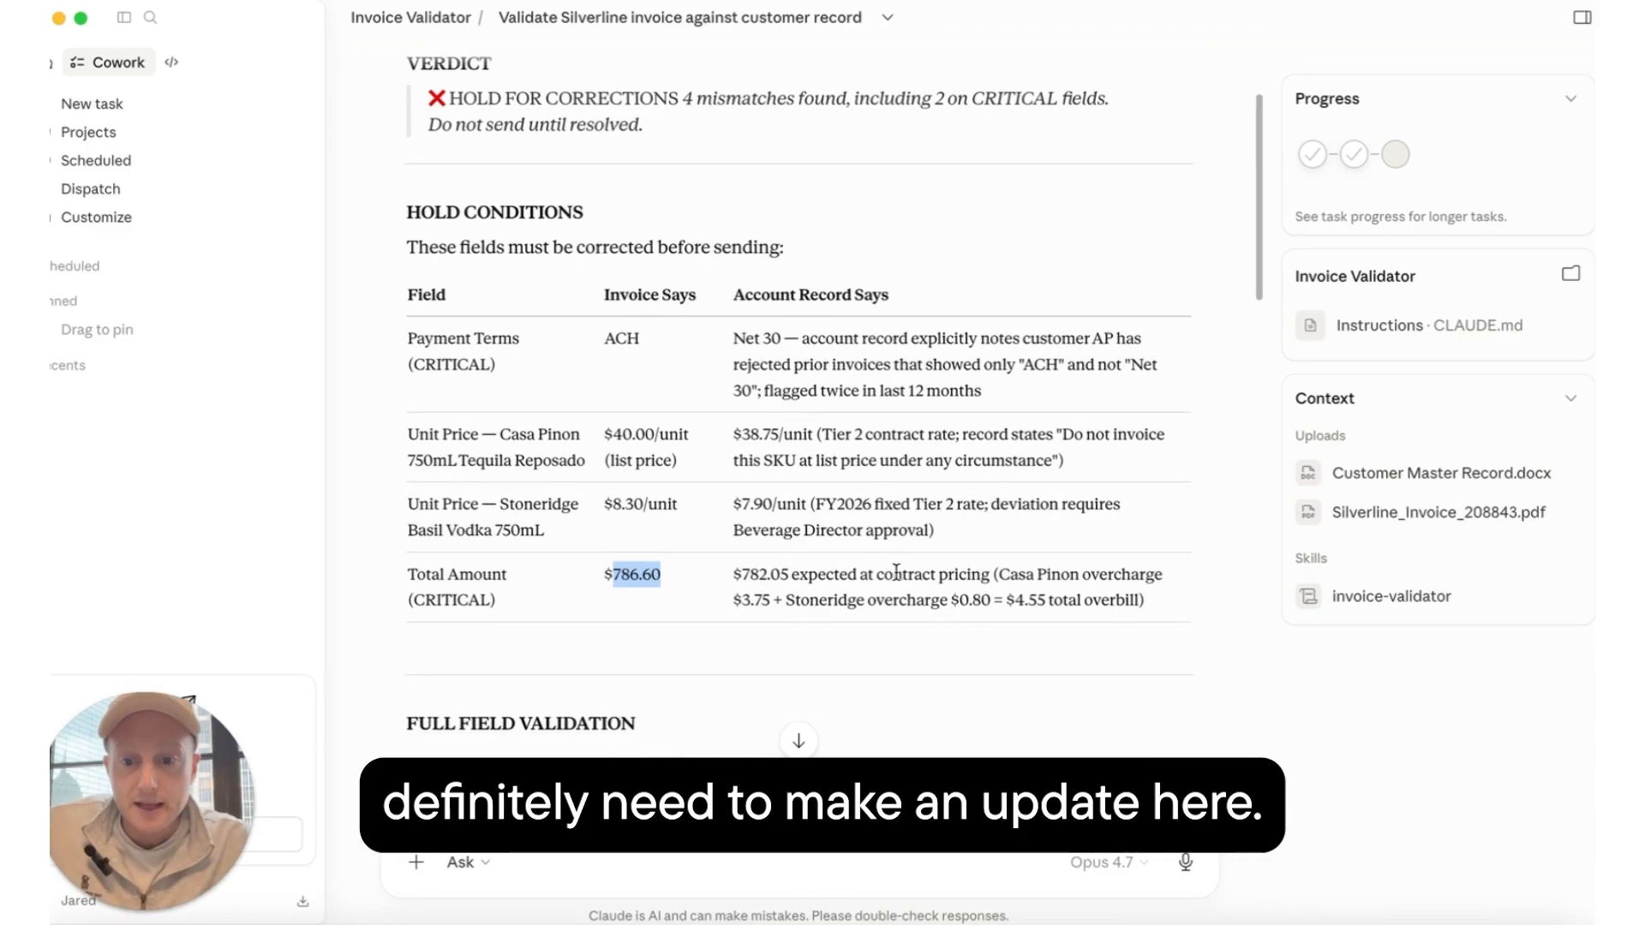
scroll(896, 572, down, 1)
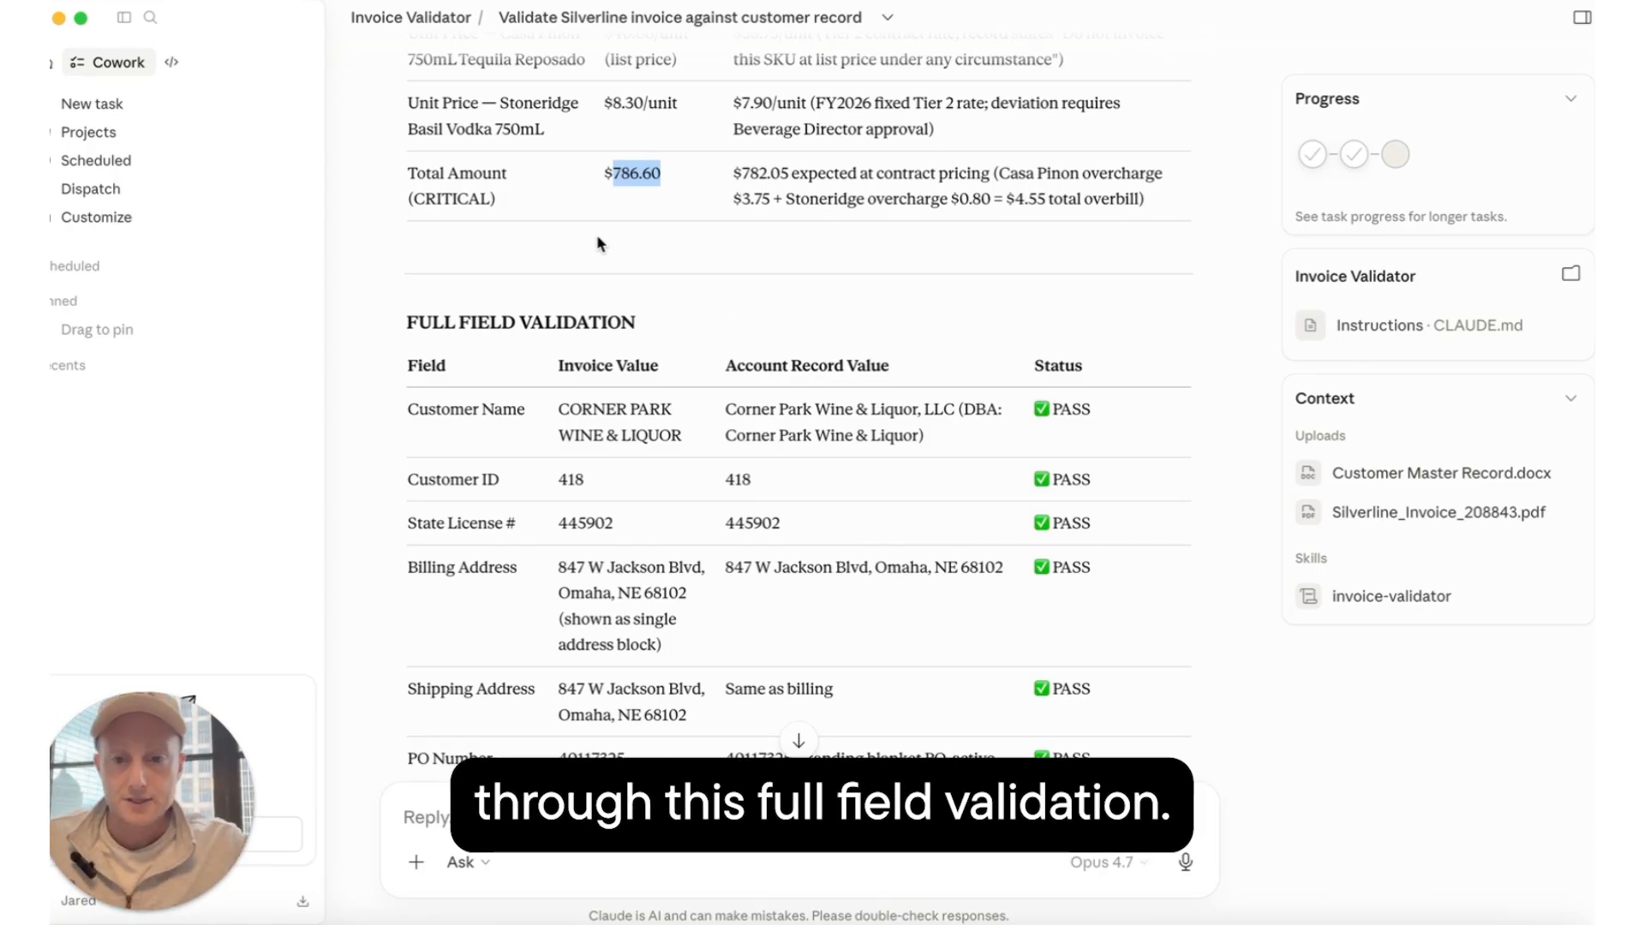
scroll(528, 444, down, 2)
scroll(528, 450, down, 3)
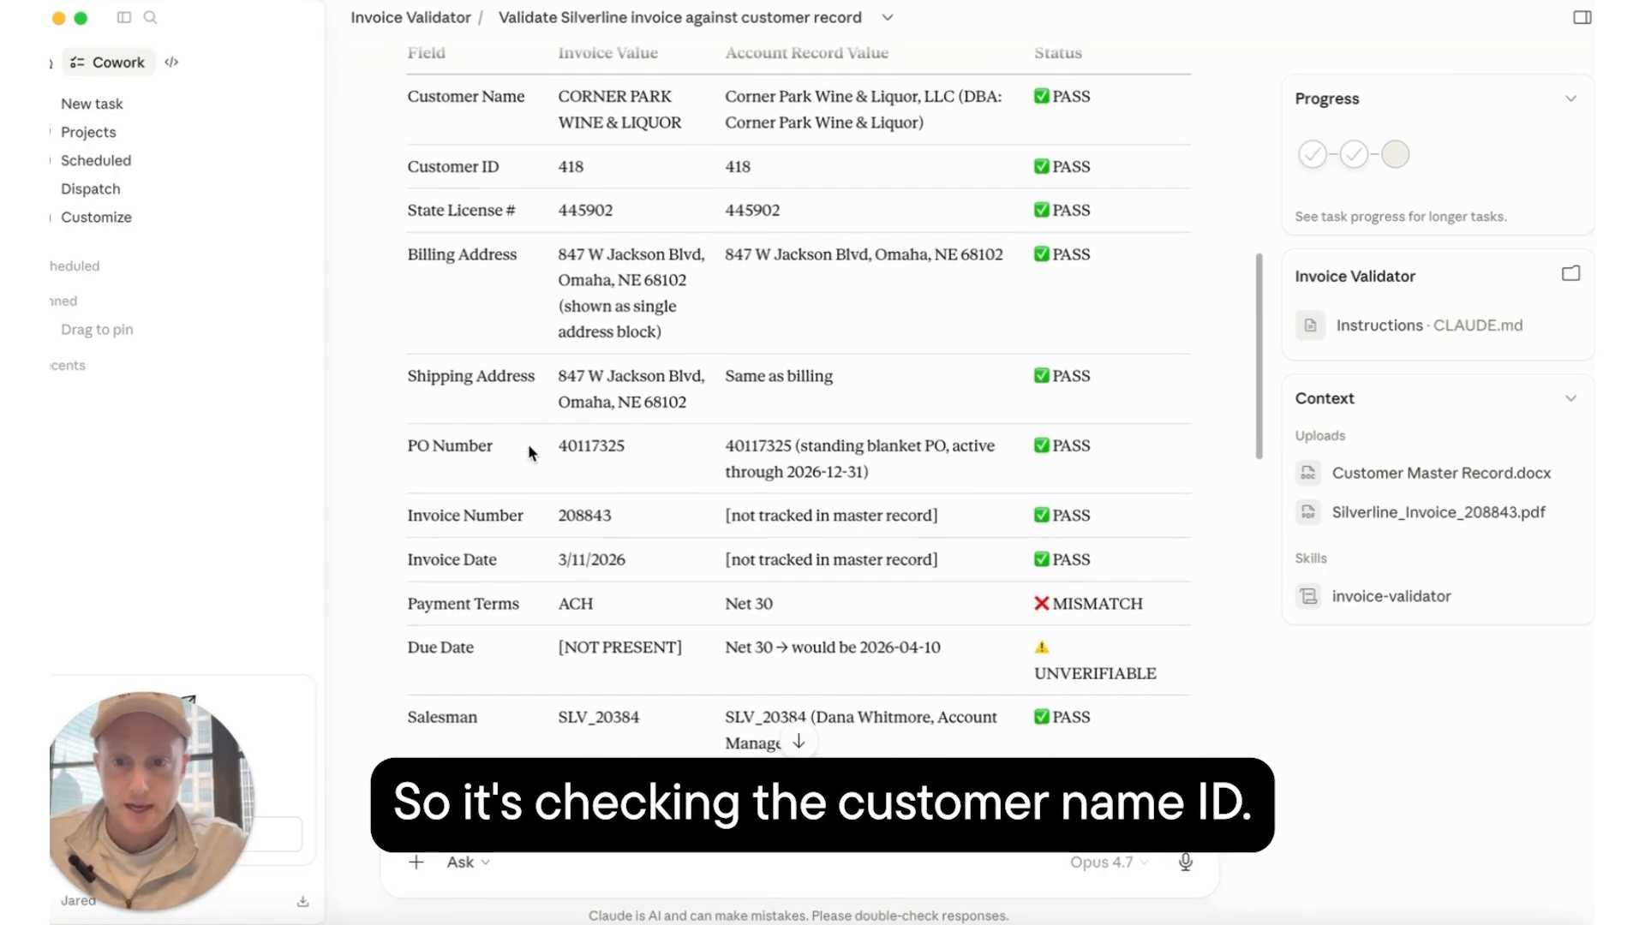
drag(558, 62, 516, 177)
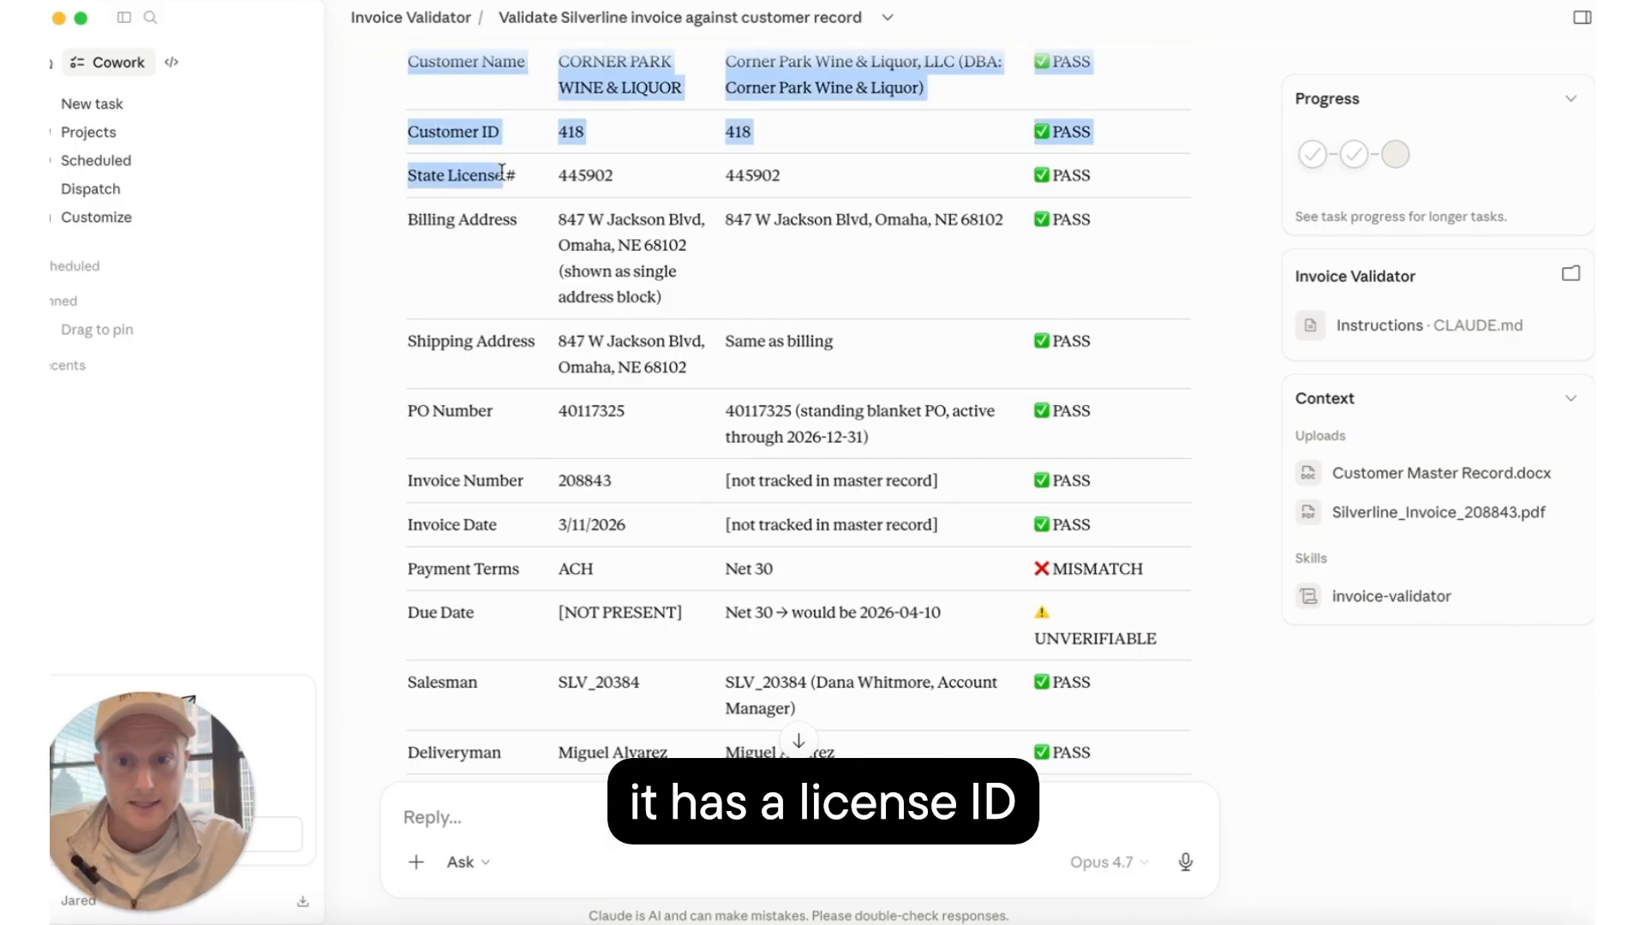
click(535, 187)
scroll(616, 377, down, 1)
scroll(676, 400, down, 1)
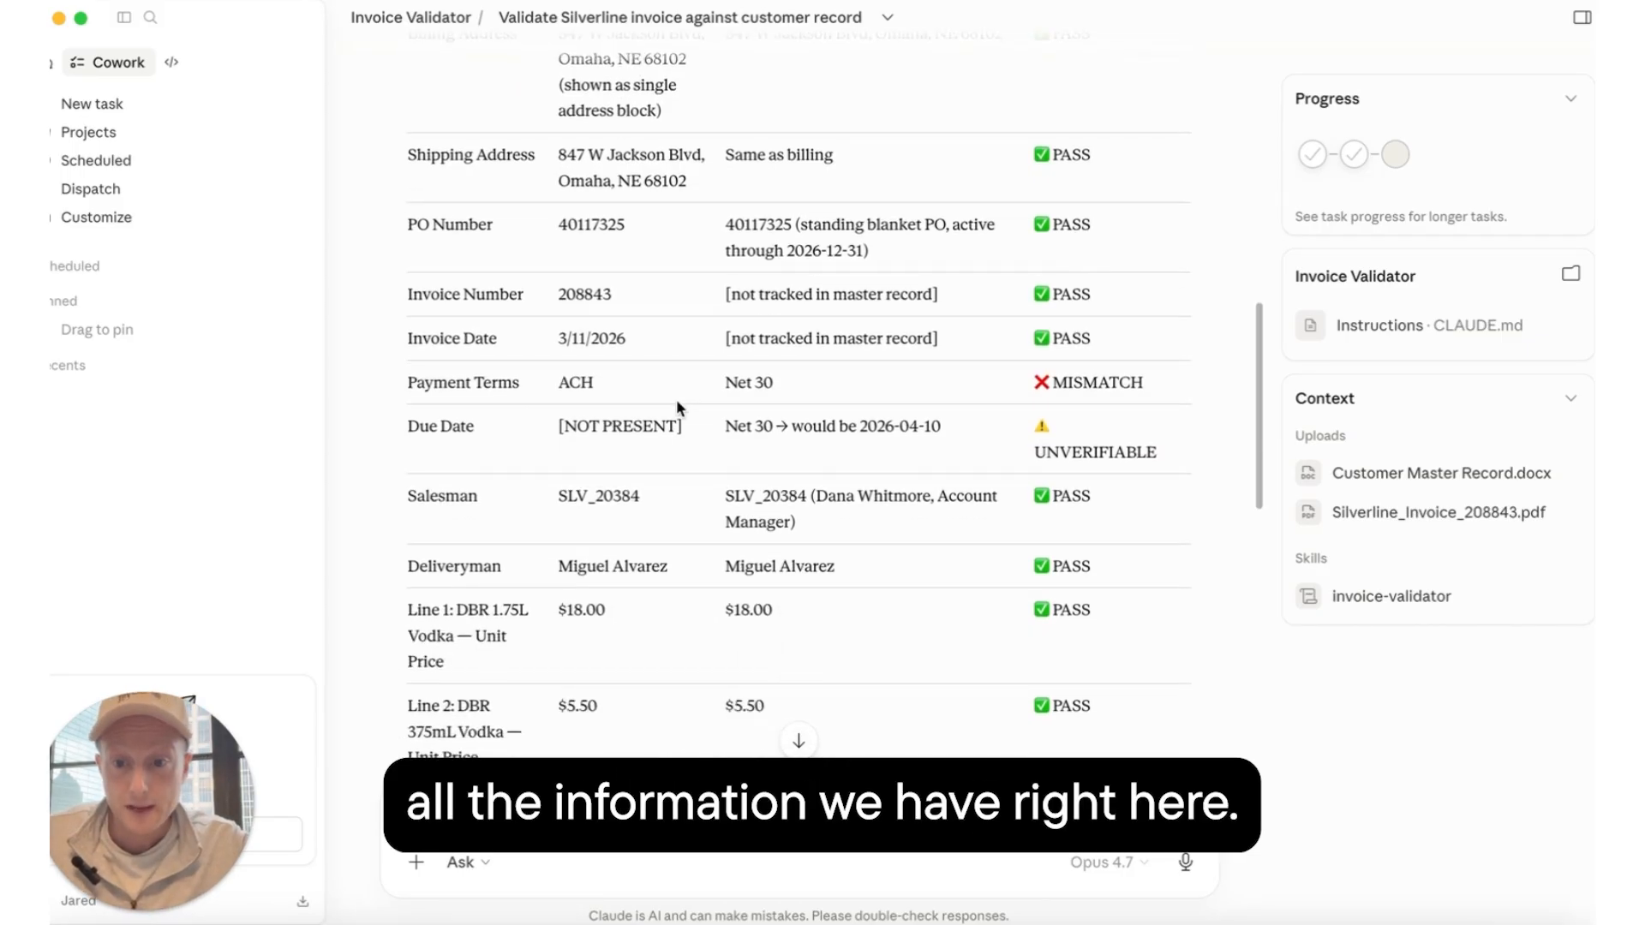
- Inspect the Payment Terms and Due Date rows of the Full Field Validation table
drag(1153, 384, 960, 432)
click(439, 382)
click(960, 433)
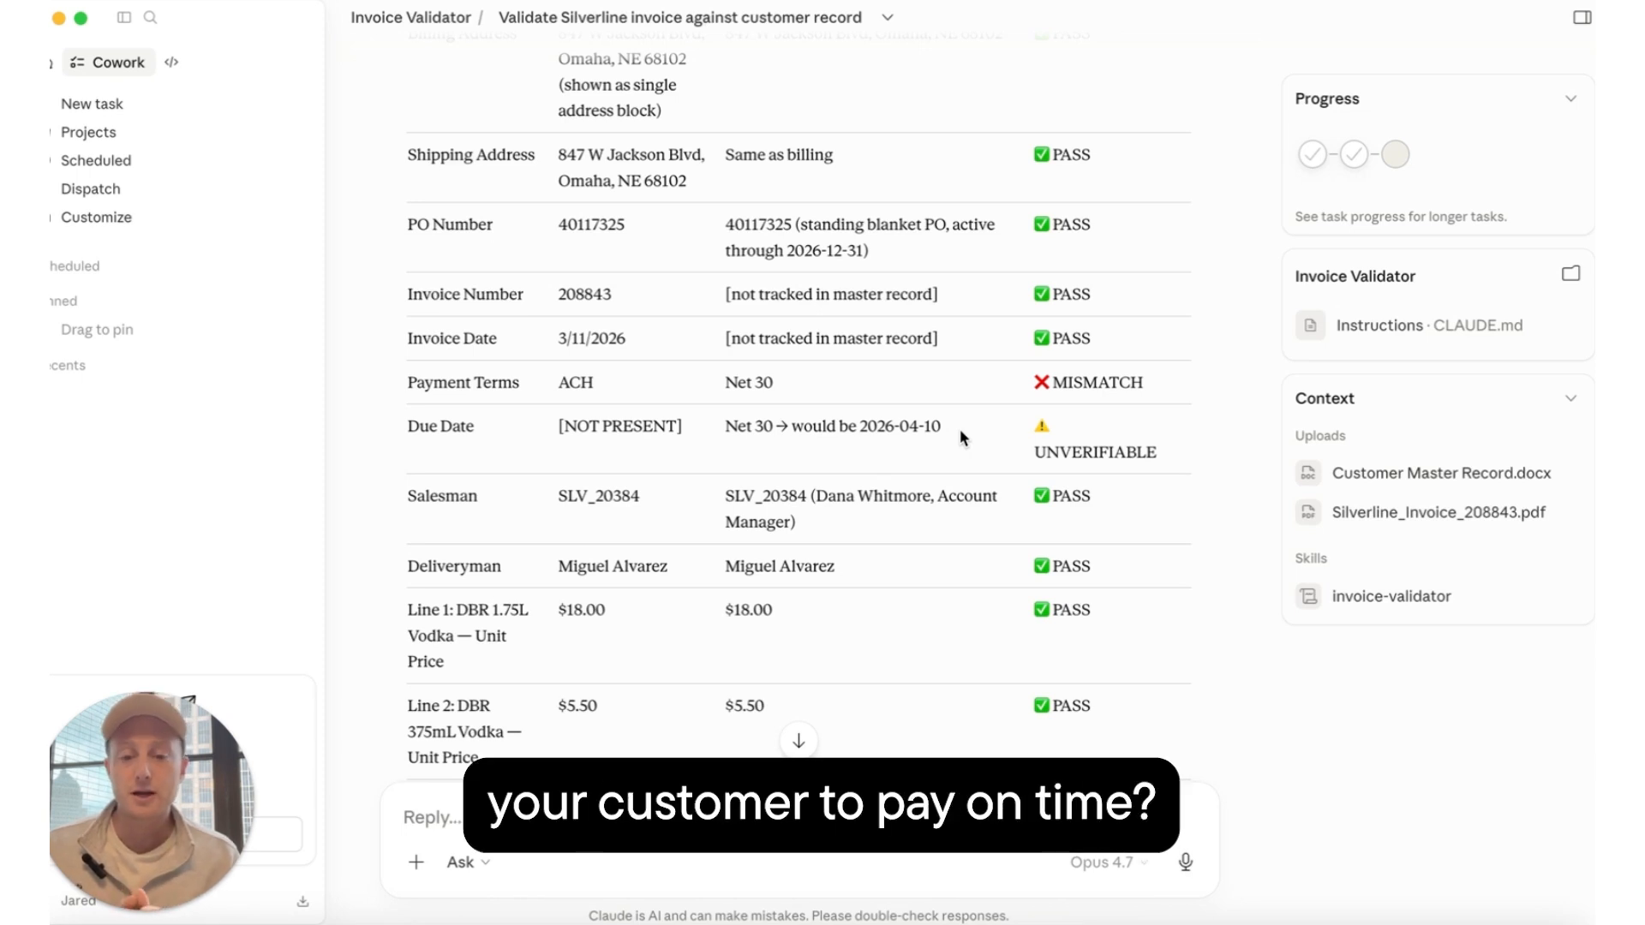
drag(401, 434, 434, 426)
click(715, 435)
click(435, 427)
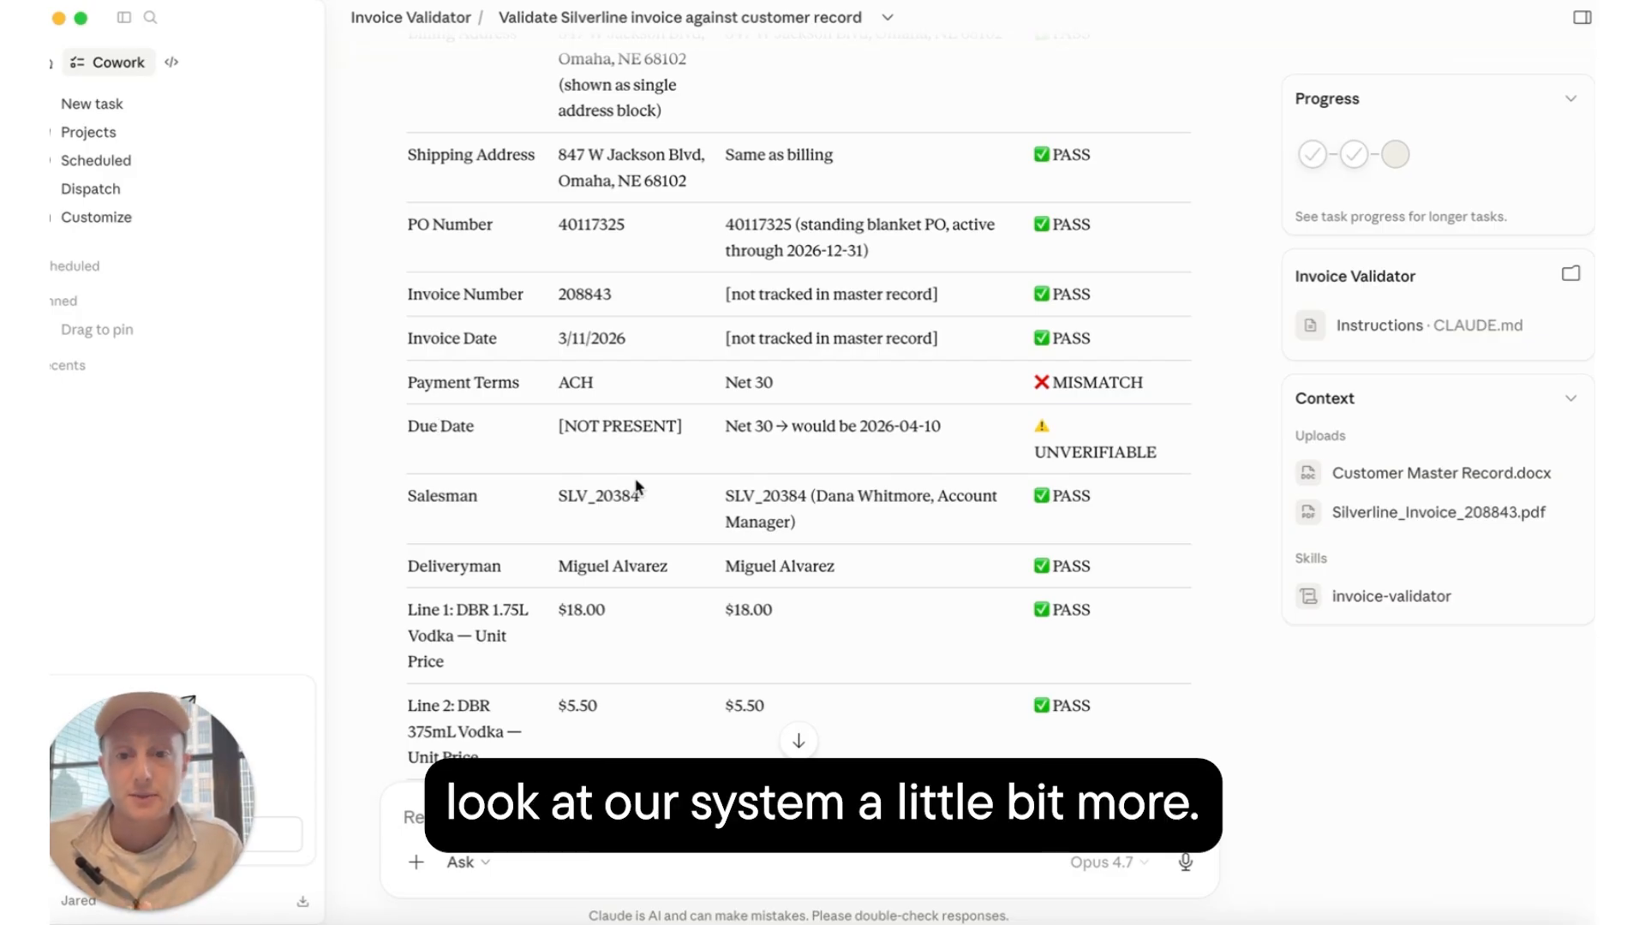
drag(681, 429, 573, 429)
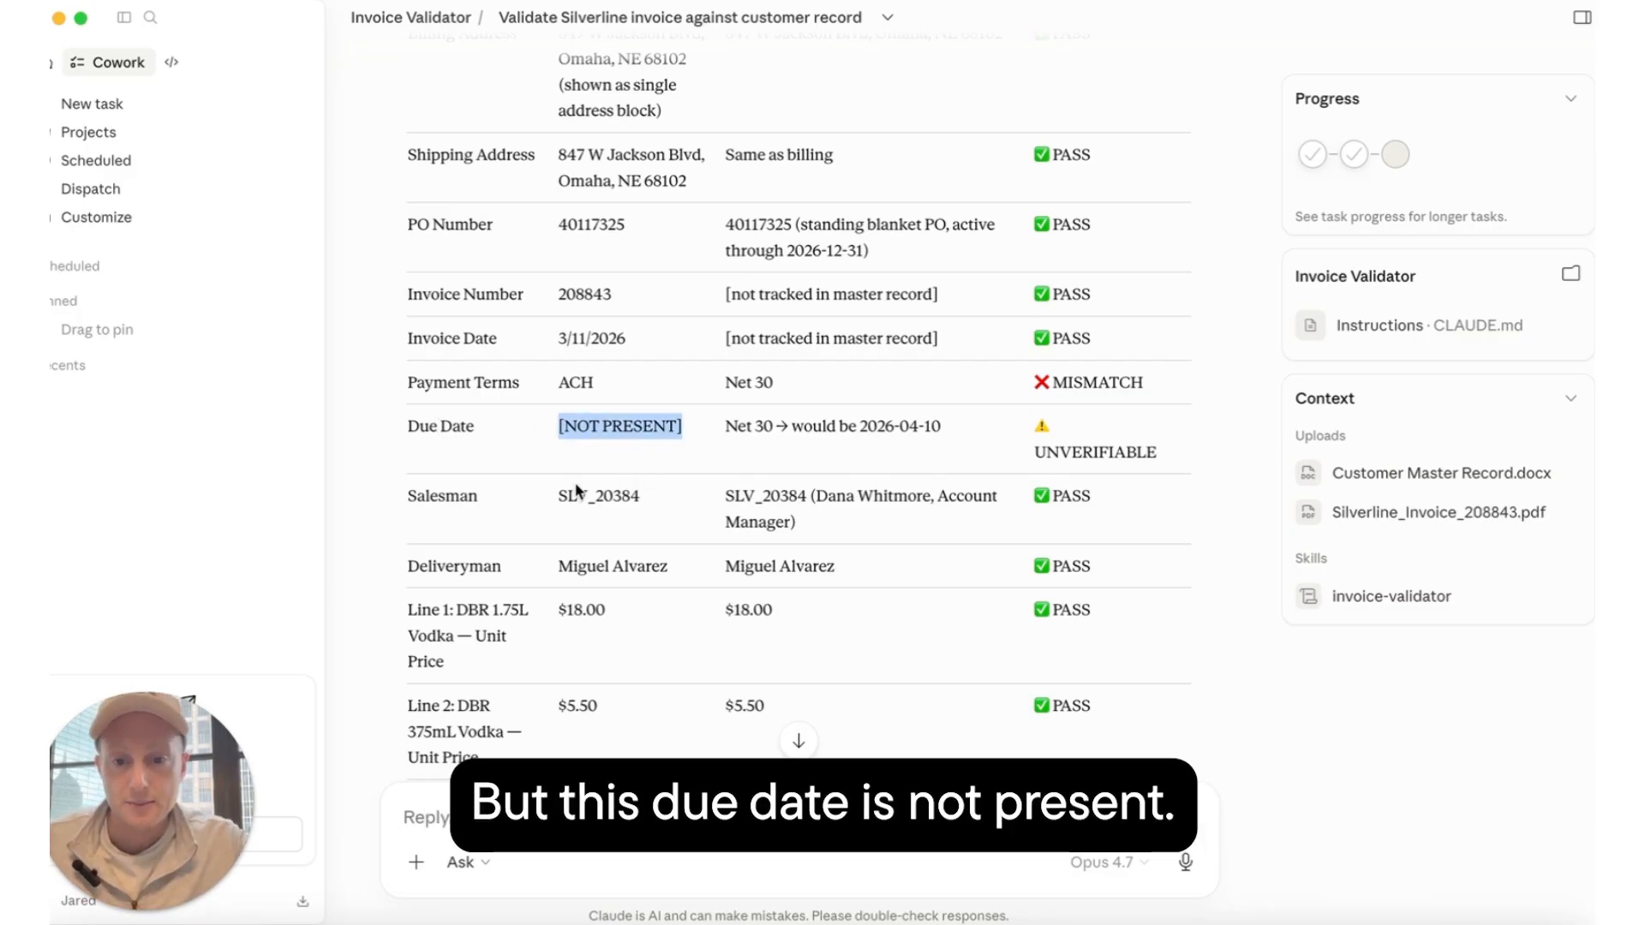
- Examine the line-item price and total rows, and read on through the Unverifiable Fields section at the report's end
scroll(566, 480, down, 10)
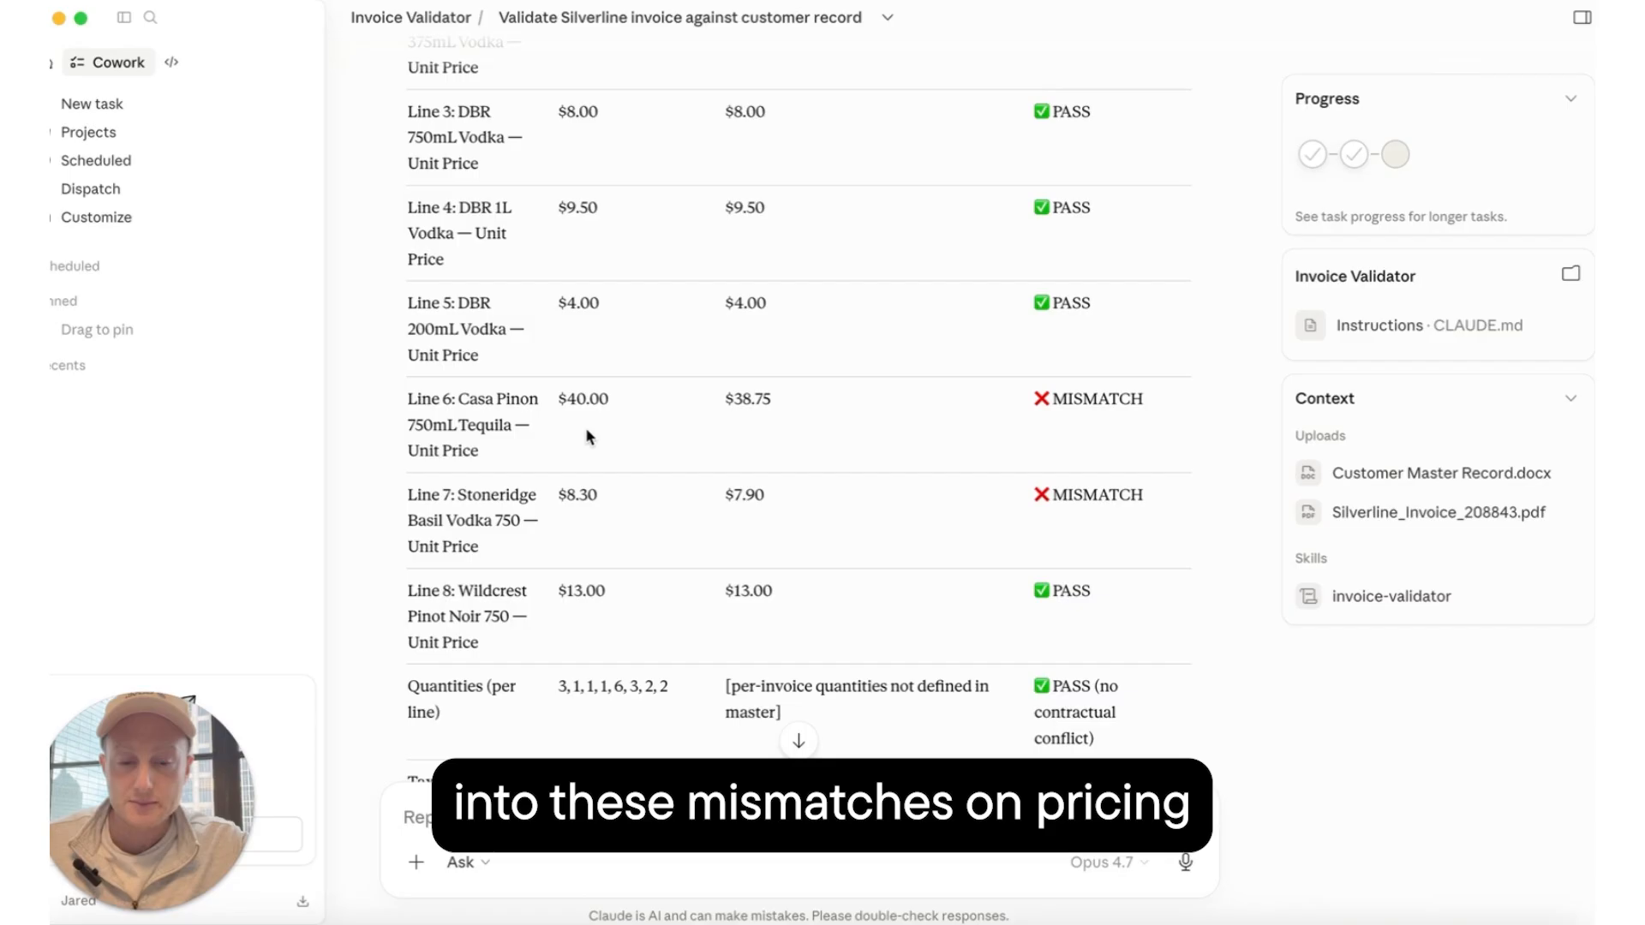
scroll(587, 437, down, 5)
drag(418, 401, 725, 437)
click(724, 439)
scroll(726, 444, down, 2)
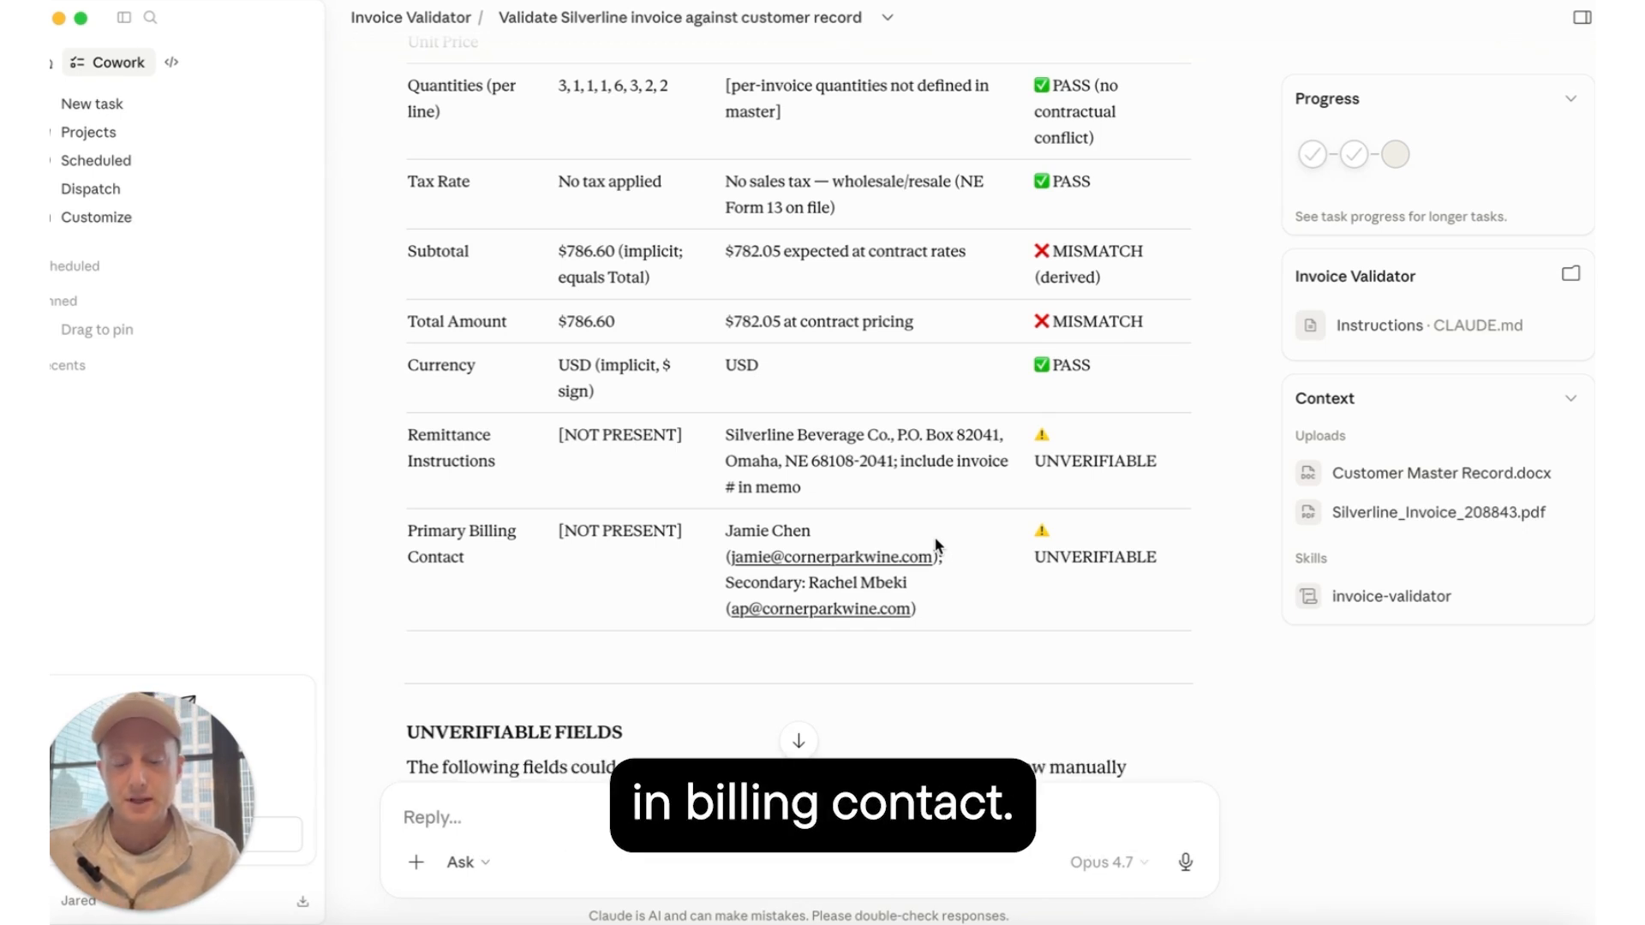
scroll(935, 546, down, 10)
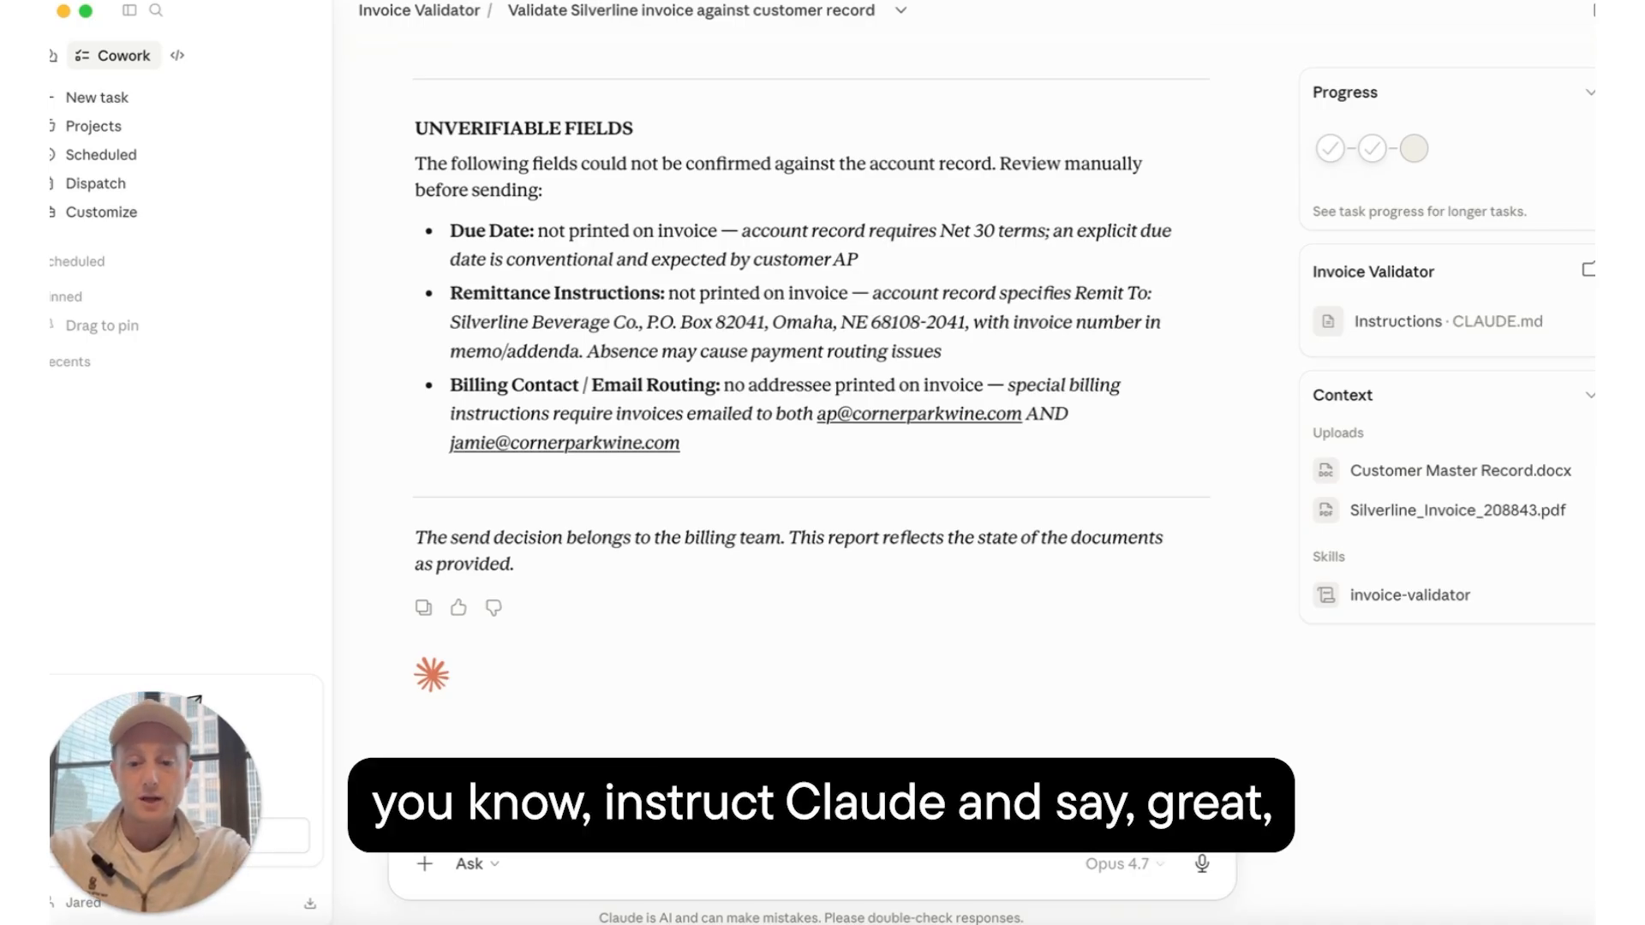
- Reply asking Claude to fix the critical issues and create a new invoice copy to send to the customer, and check its planned fixes
text(Gr)
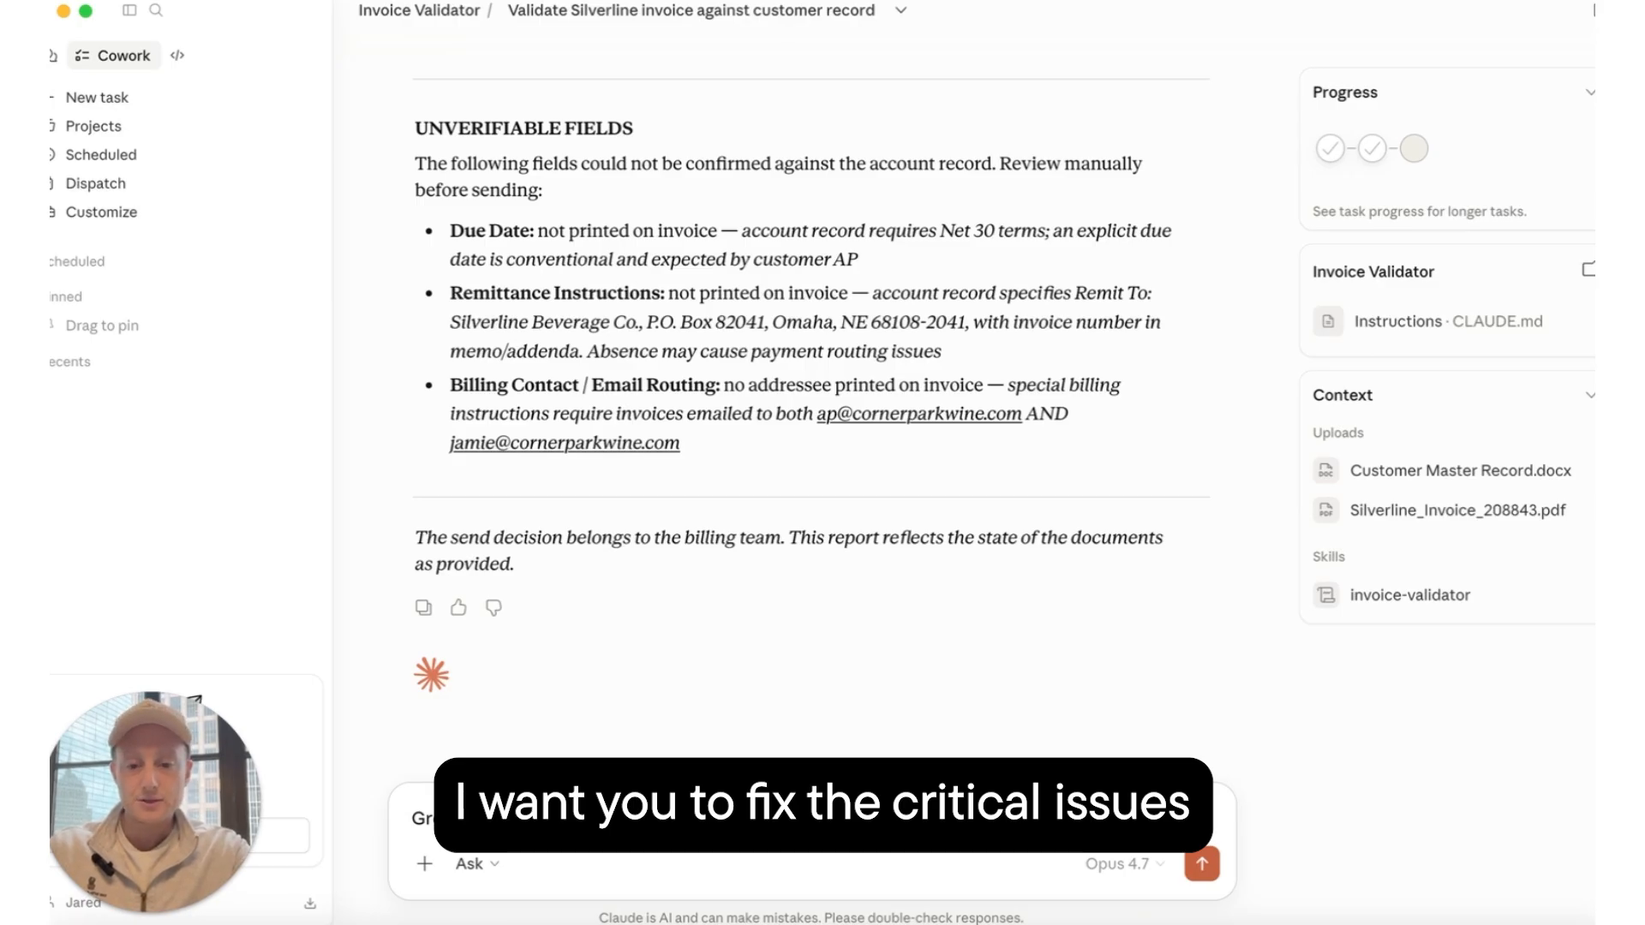
text(eat, I)
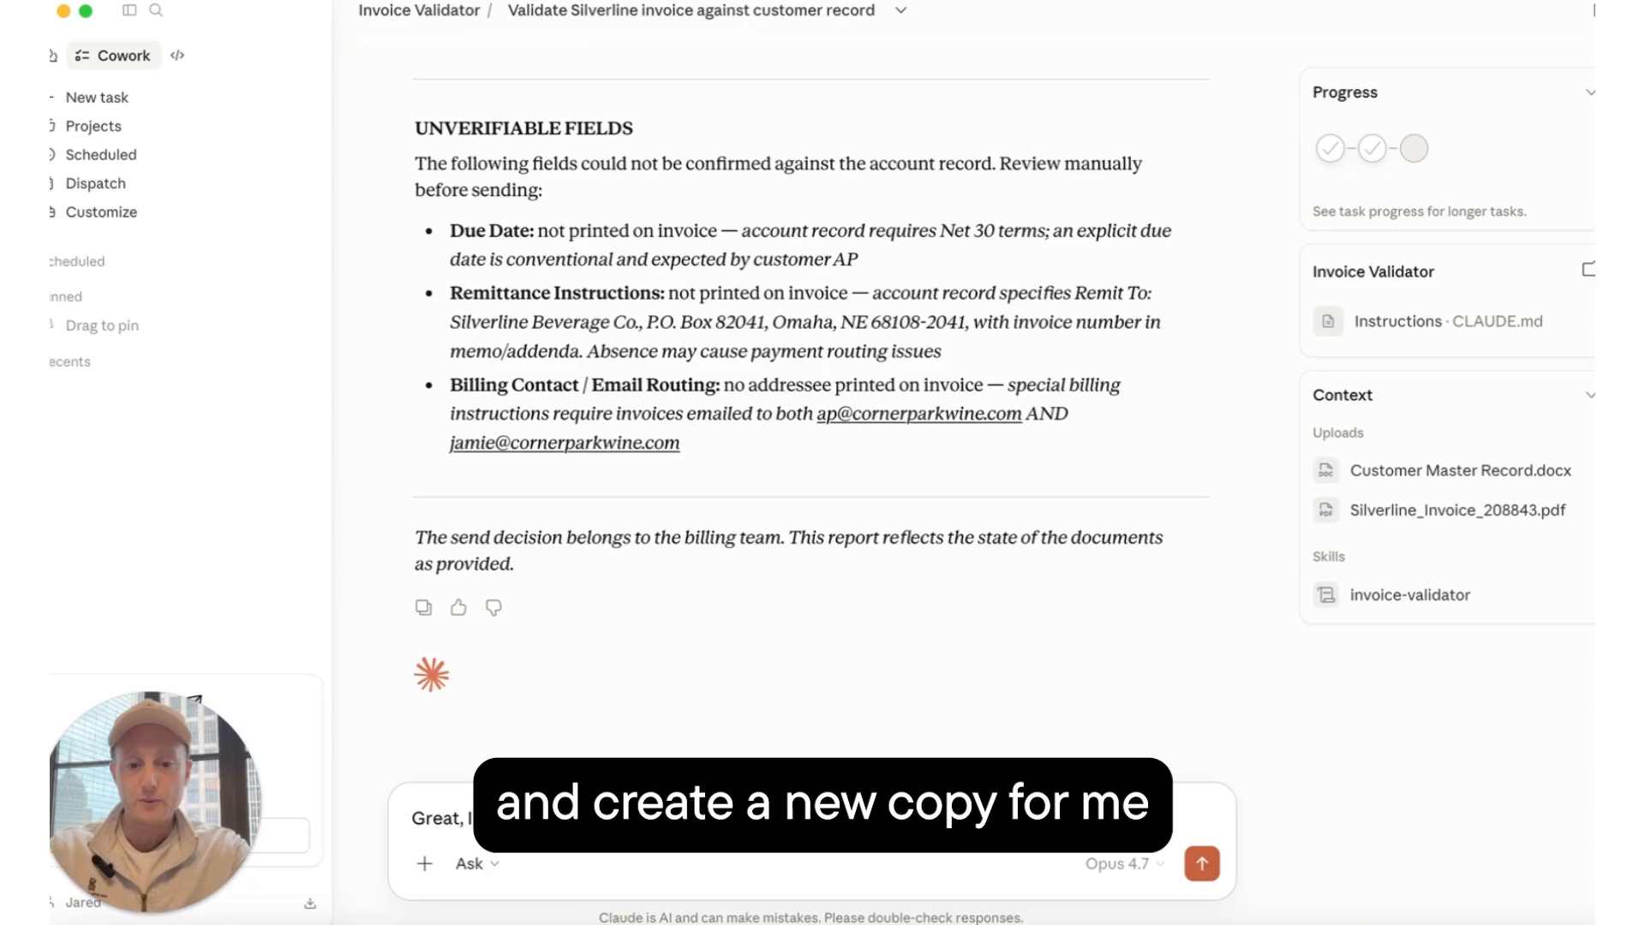
text( want you to fix thesend to my custom)
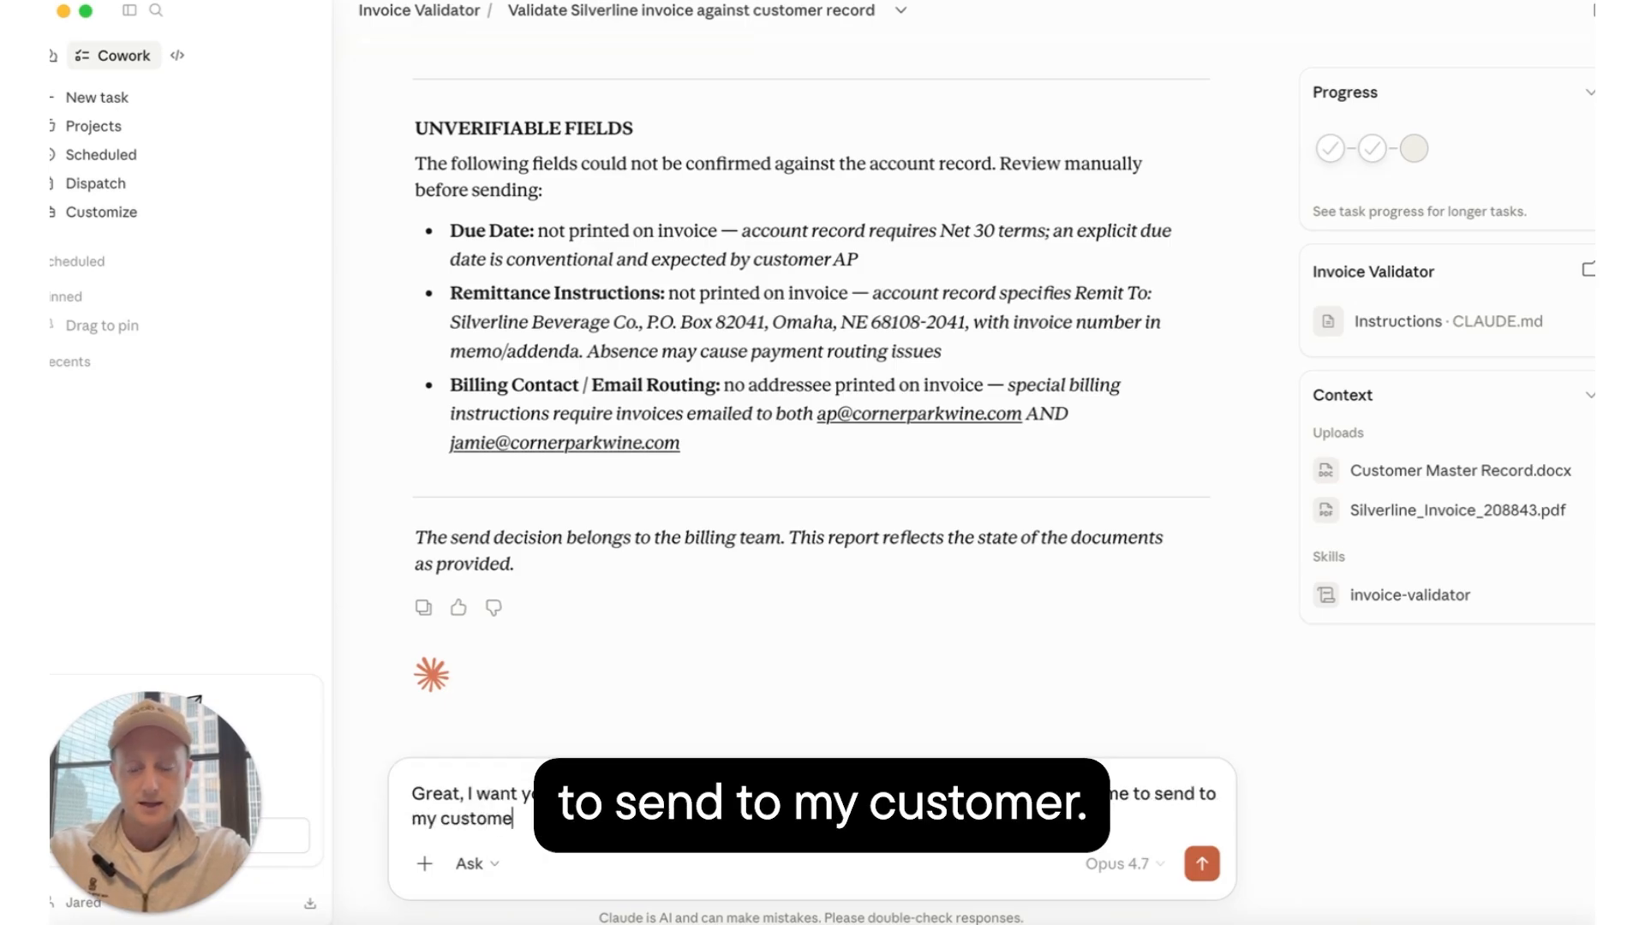
text(er.)
key(Return)
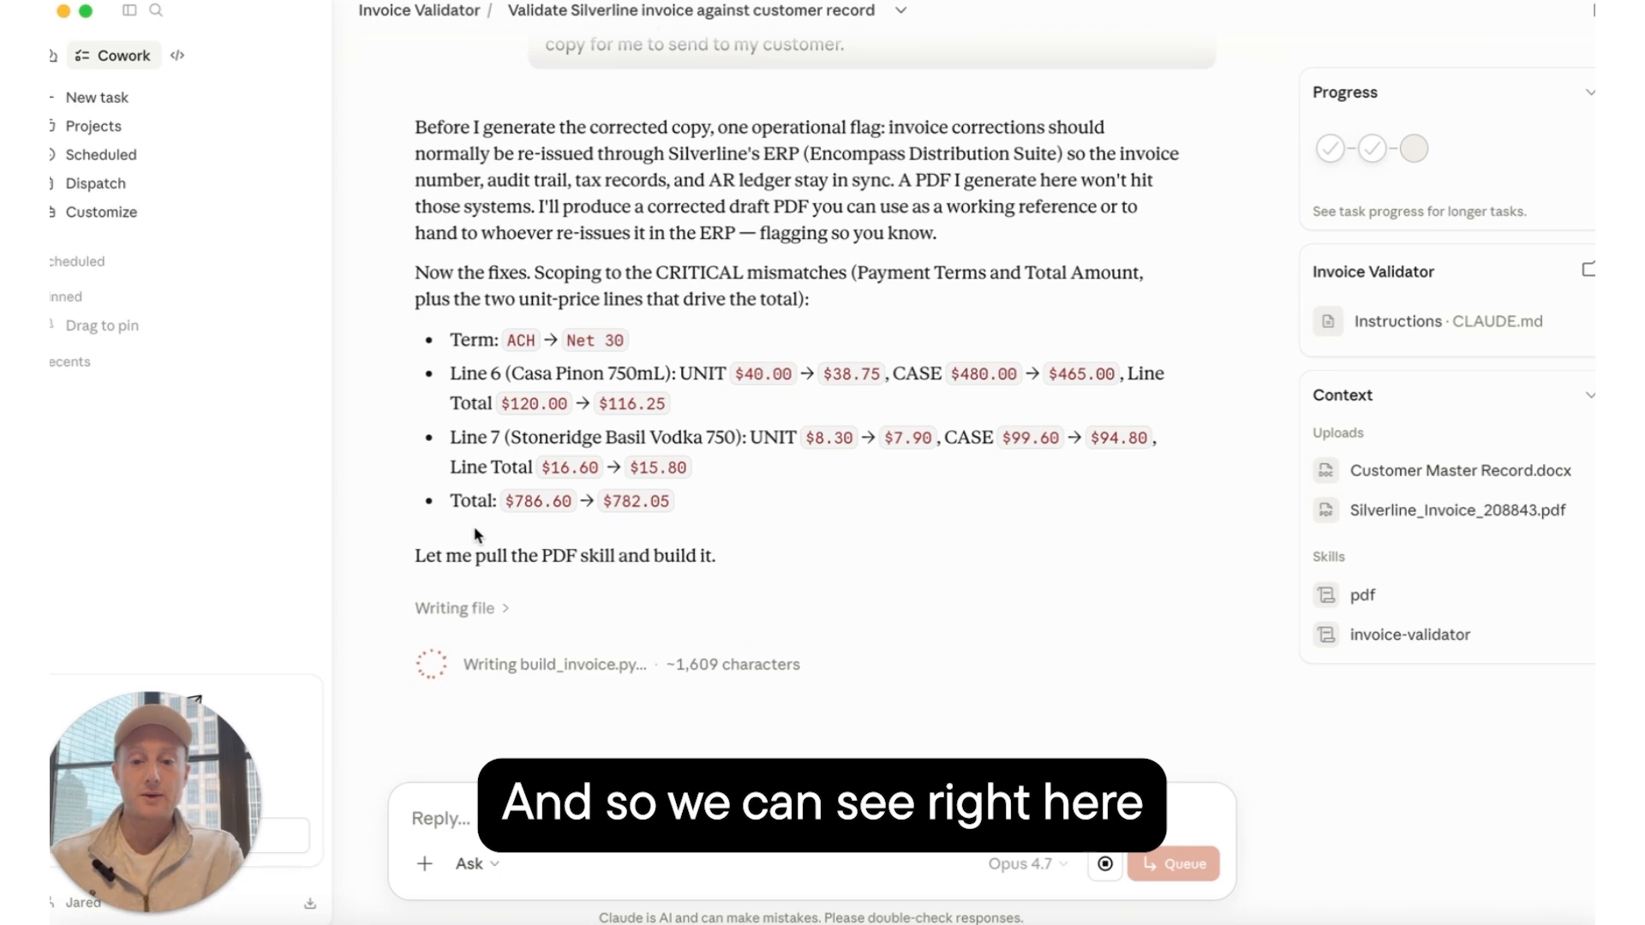
drag(425, 555, 597, 557)
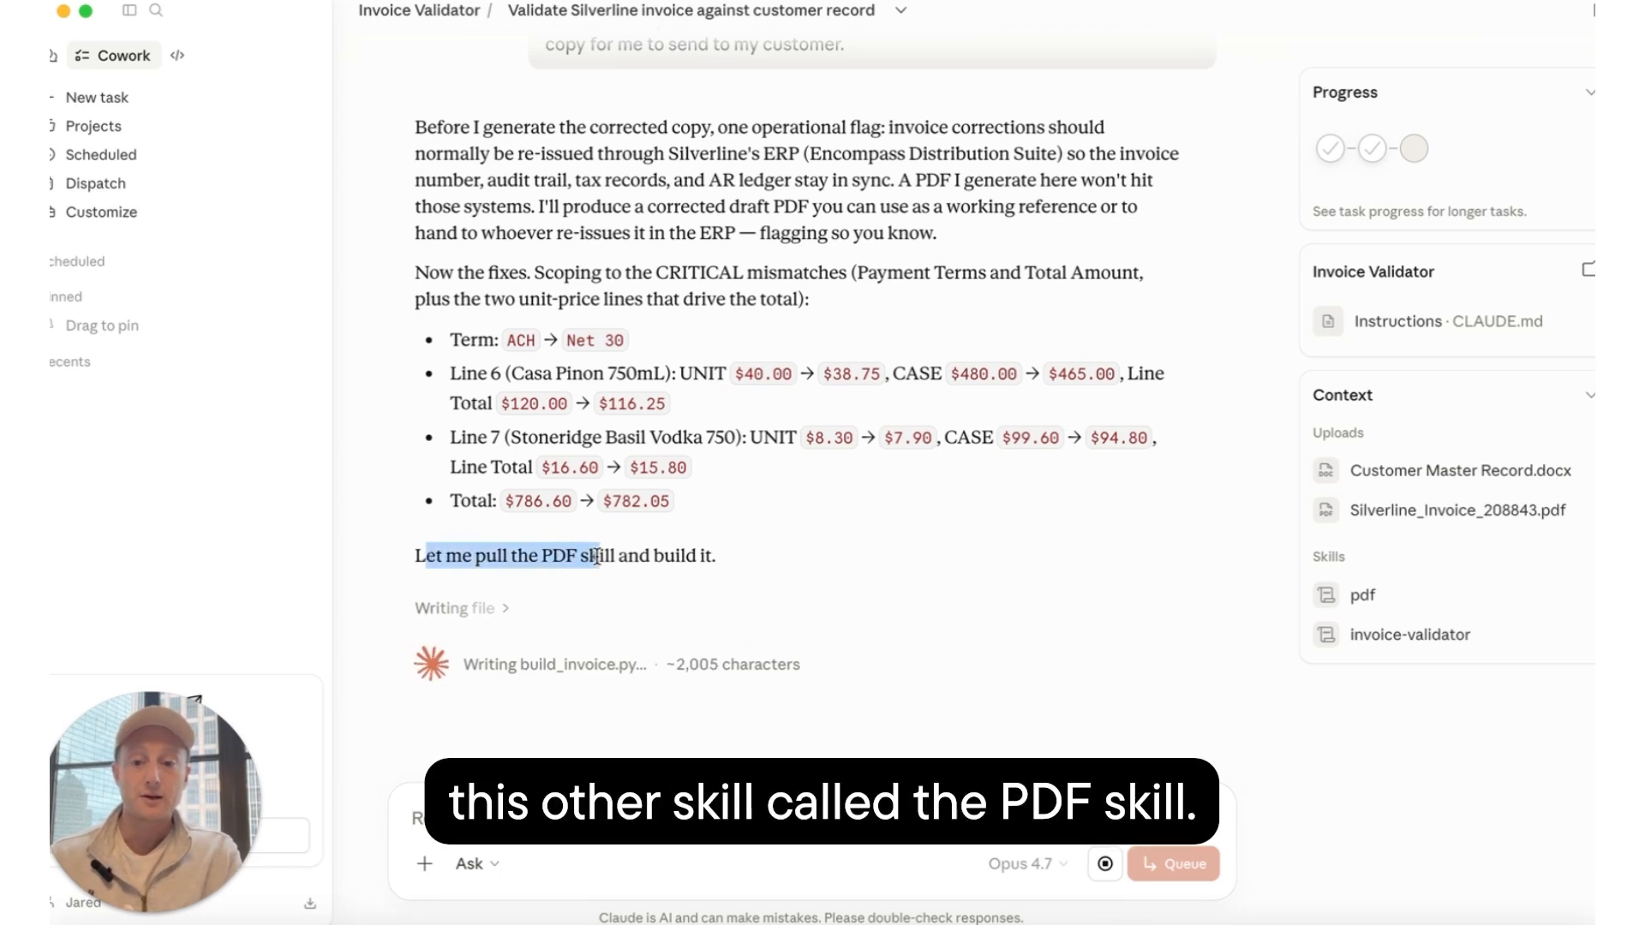